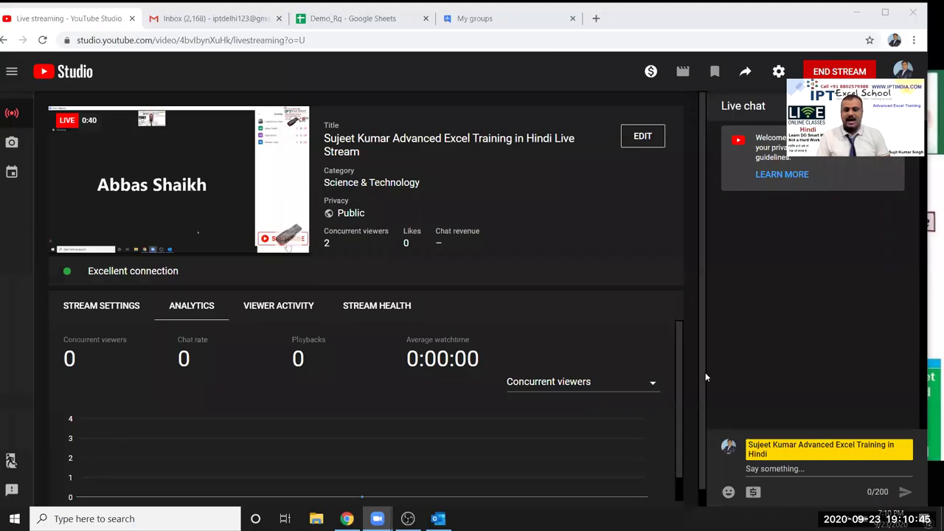
# - Minimise the YouTube Studio live-stream window to reveal the Excel training desktop
pyautogui.press('super+d')
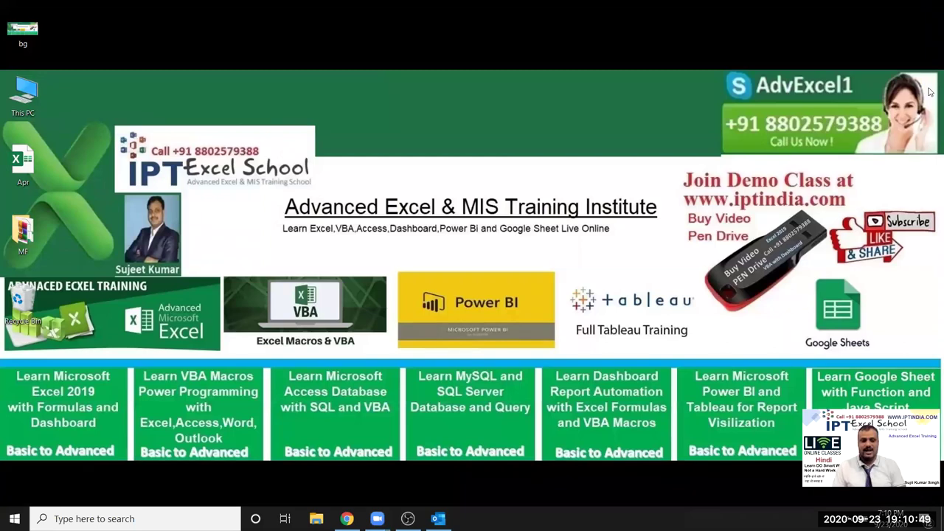
# - Search Windows for Excel and launch it
pyautogui.press('super+s')
pyautogui.write('excel')
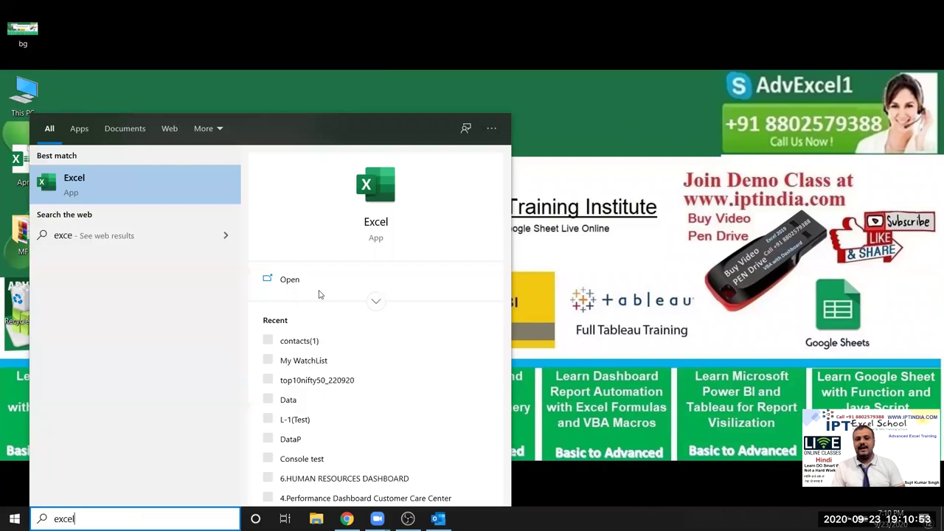
pyautogui.click(375, 224)
pyautogui.click(375, 222)
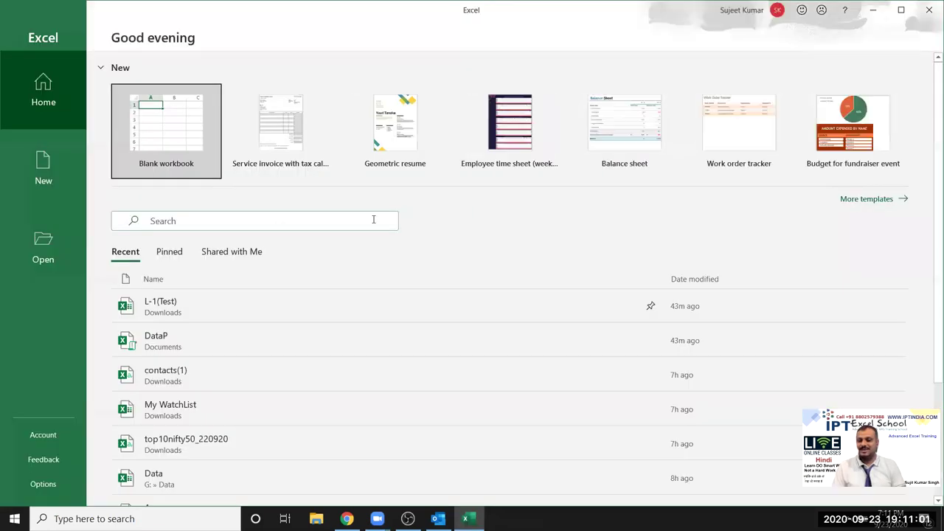
# - Create a blank workbook, dismiss the Insert Function dialog, and select cell B3
pyautogui.click(147, 107)
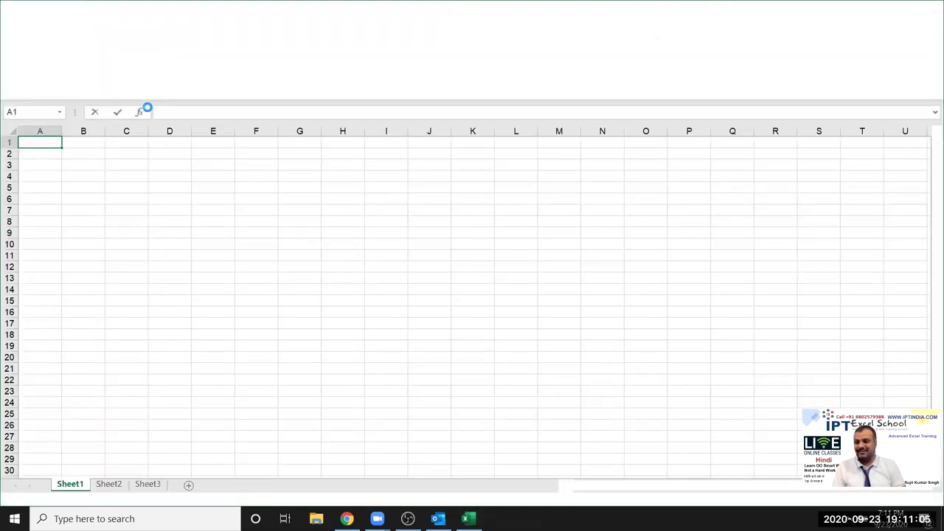
pyautogui.click(146, 108)
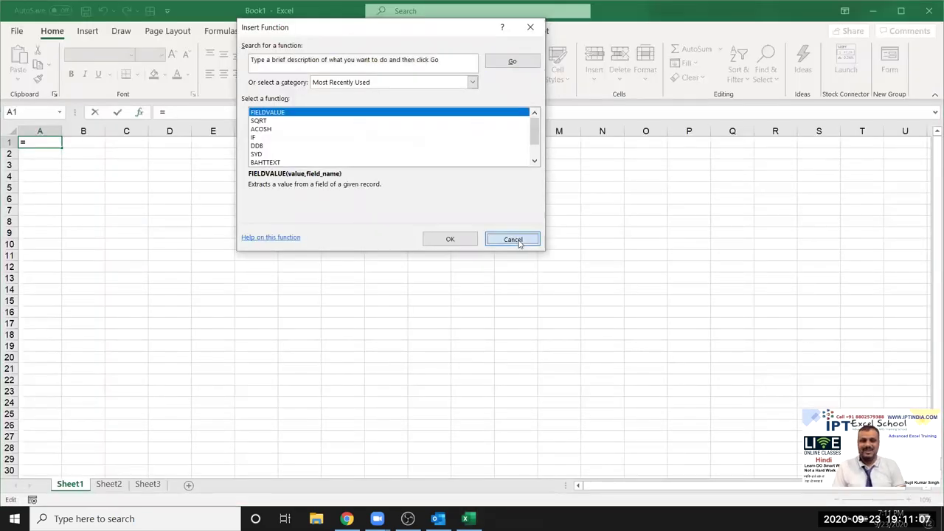
pyautogui.click(513, 240)
pyautogui.click(86, 165)
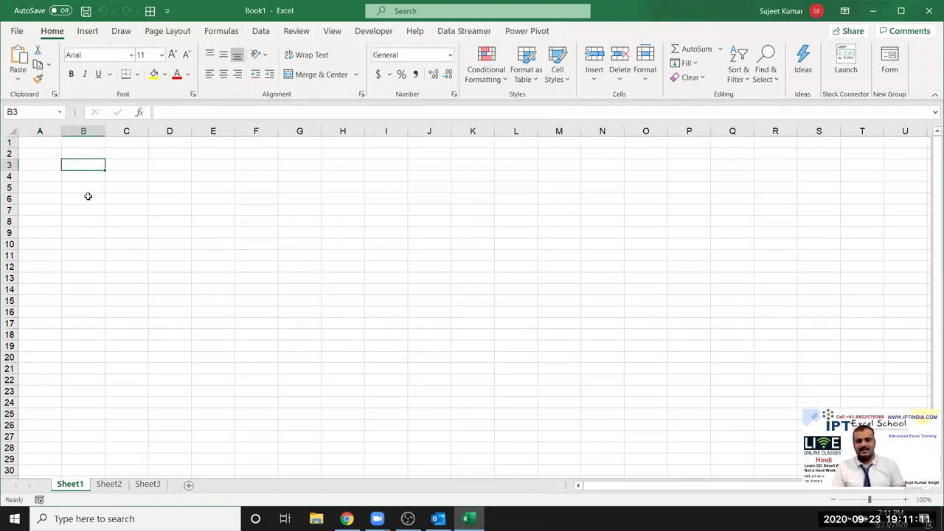
# - Enter 20 in A2 and 30 in B2
pyautogui.keyDown('ctrl'); pyautogui.scroll(5, 85, 199); pyautogui.keyUp('ctrl')
pyautogui.keyDown('ctrl'); pyautogui.scroll(1, 86, 199); pyautogui.keyUp('ctrl')
pyautogui.keyDown('ctrl'); pyautogui.scroll(4, 87, 200); pyautogui.keyUp('ctrl')
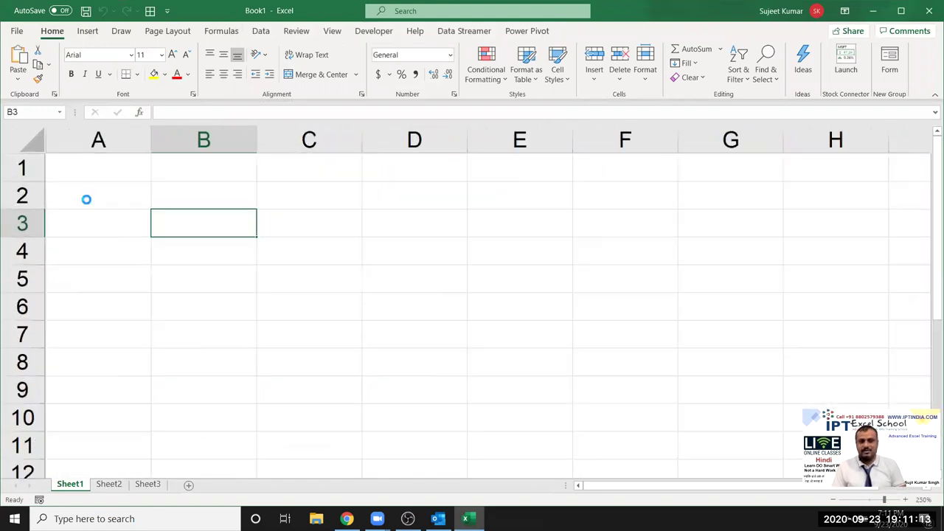
pyautogui.keyDown('ctrl'); pyautogui.scroll(2, 84, 200); pyautogui.keyUp('ctrl')
pyautogui.keyDown('ctrl'); pyautogui.scroll(2, 84, 200); pyautogui.keyUp('ctrl')
pyautogui.click(102, 204)
pyautogui.write('20')
pyautogui.press('Tab')
pyautogui.write('30')
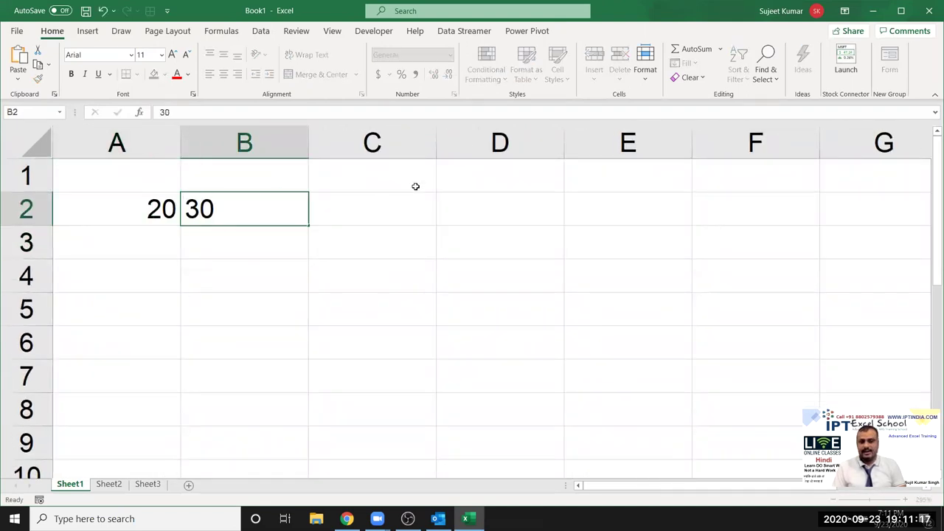
pyautogui.press('Tab')
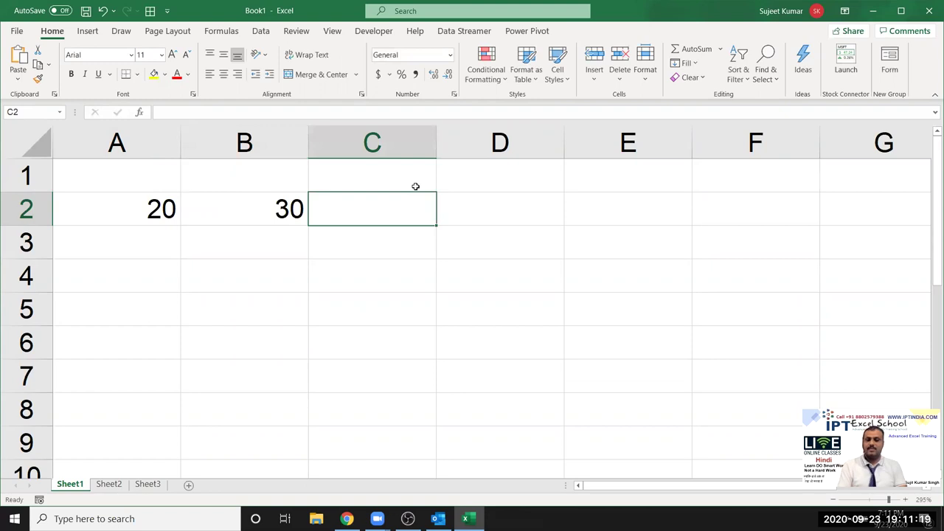
pyautogui.write('=sum')
# - Put =SUM(A2:B2) in C2 using keyboard range selection
pyautogui.press('Tab')
pyautogui.press('Left')
pyautogui.press('Left')
pyautogui.hotkey('shift', 'Right')
pyautogui.press('Return')
pyautogui.write('=')
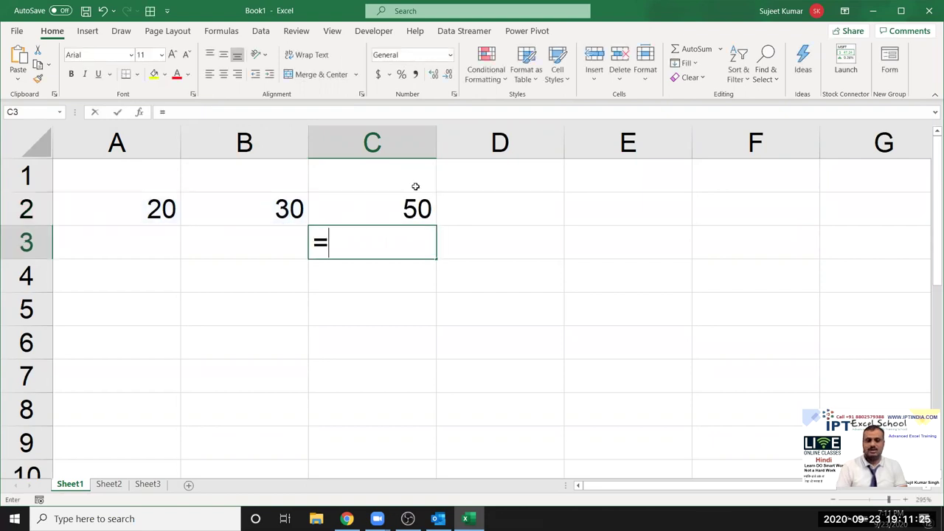
# - Enter =A2+B2 in C3, then review C2's SUM formula in edit mode
pyautogui.click(134, 212)
pyautogui.write('+')
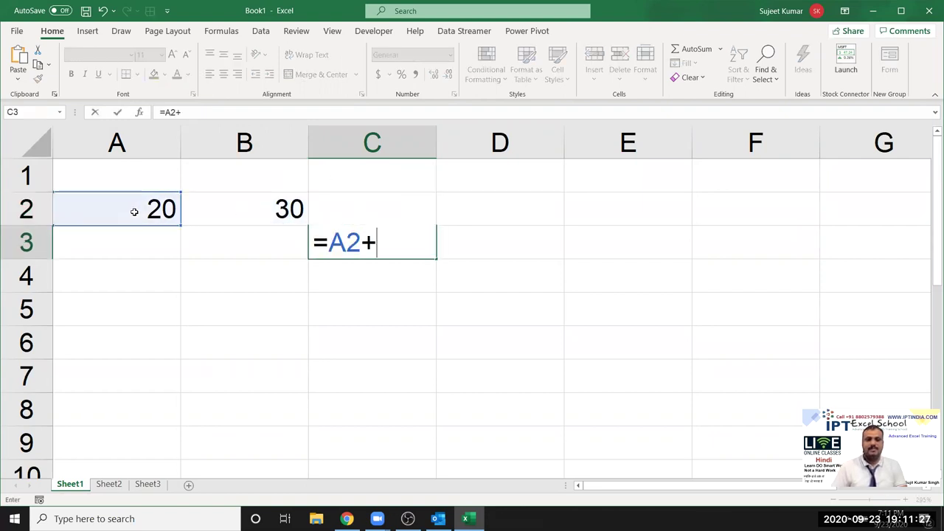
pyautogui.click(254, 207)
pyautogui.press('Return')
pyautogui.press('Up')
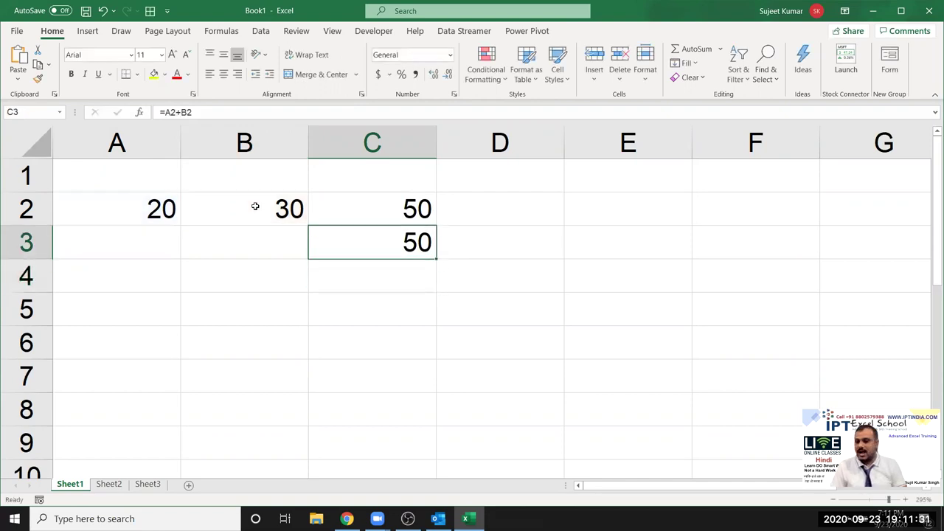
pyautogui.press('Up')
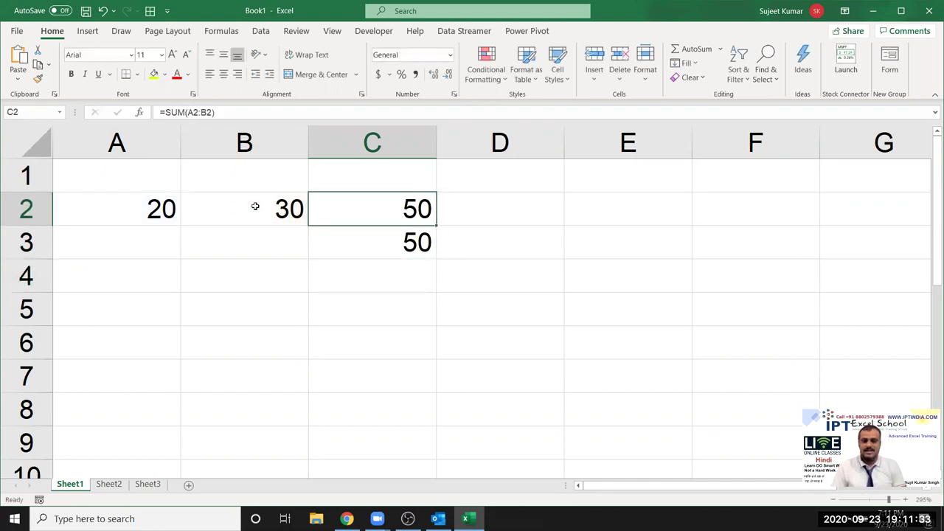
pyautogui.press('F2')
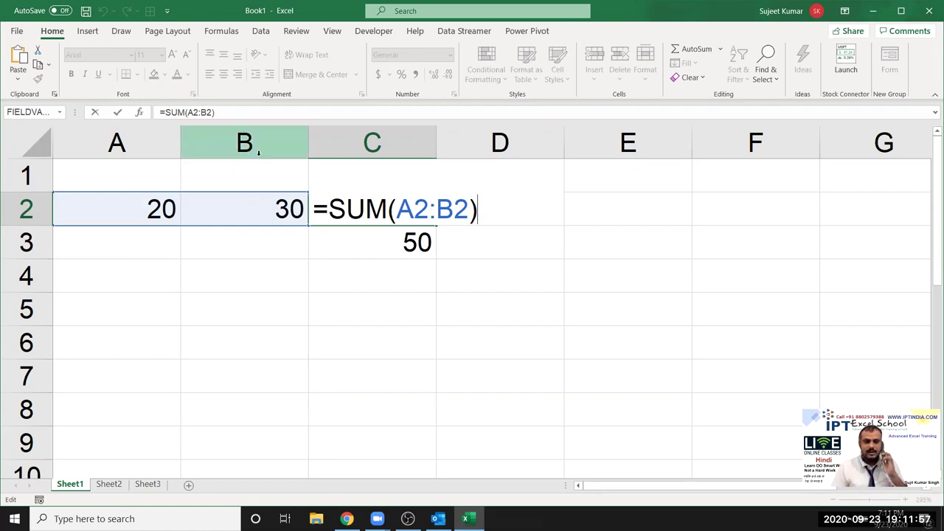
pyautogui.press('Return')
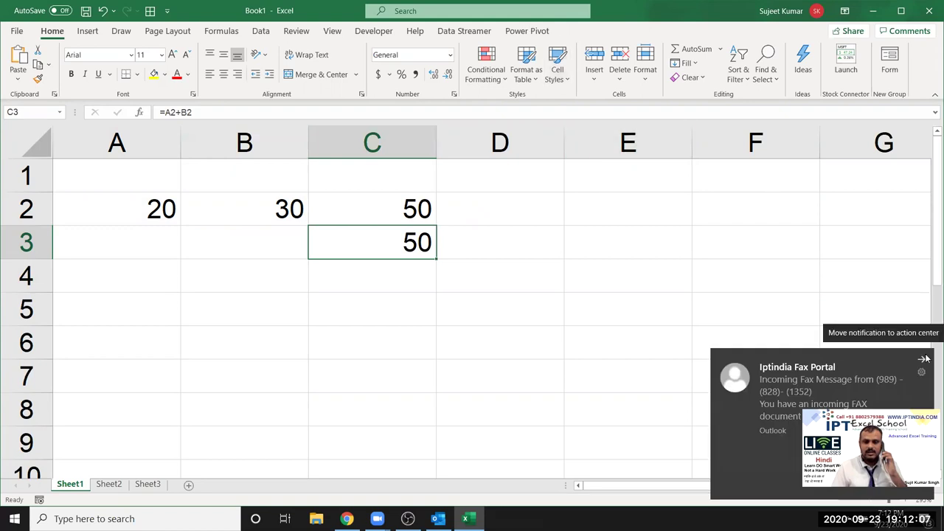
pyautogui.click(923, 360)
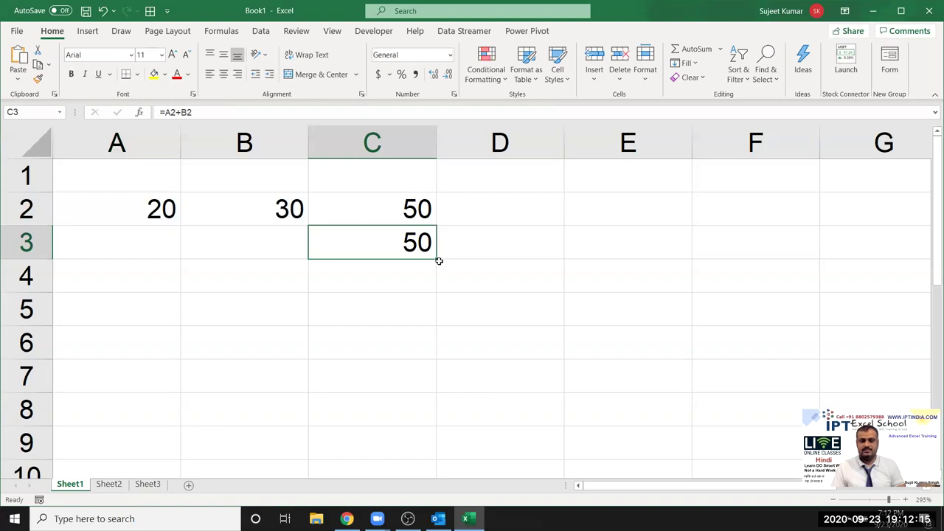
pyautogui.click(396, 216)
pyautogui.moveTo(402, 226); pyautogui.dragTo(411, 238)
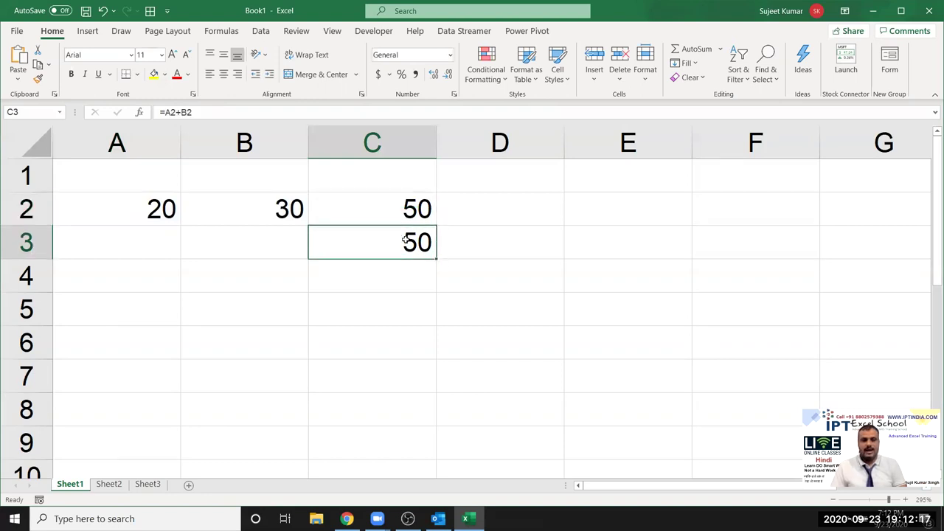
pyautogui.click(399, 210)
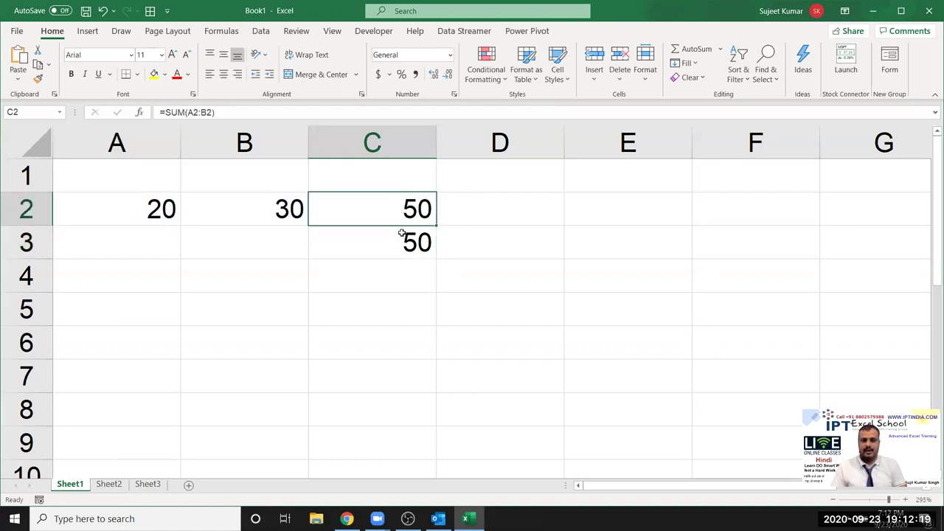
pyautogui.click(401, 238)
pyautogui.doubleClick(377, 238)
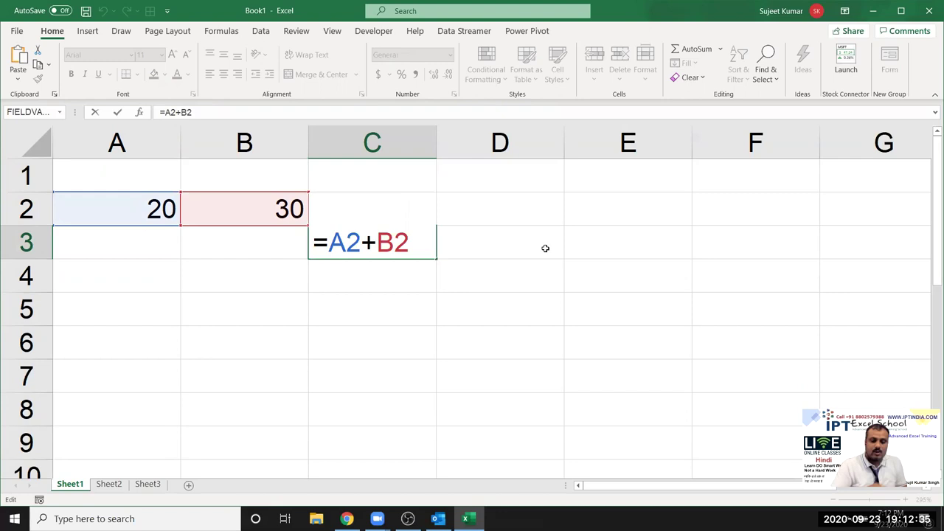
pyautogui.press('Return')
pyautogui.press('Up')
pyautogui.press('Up')
pyautogui.press('Up')
pyautogui.press('Down')
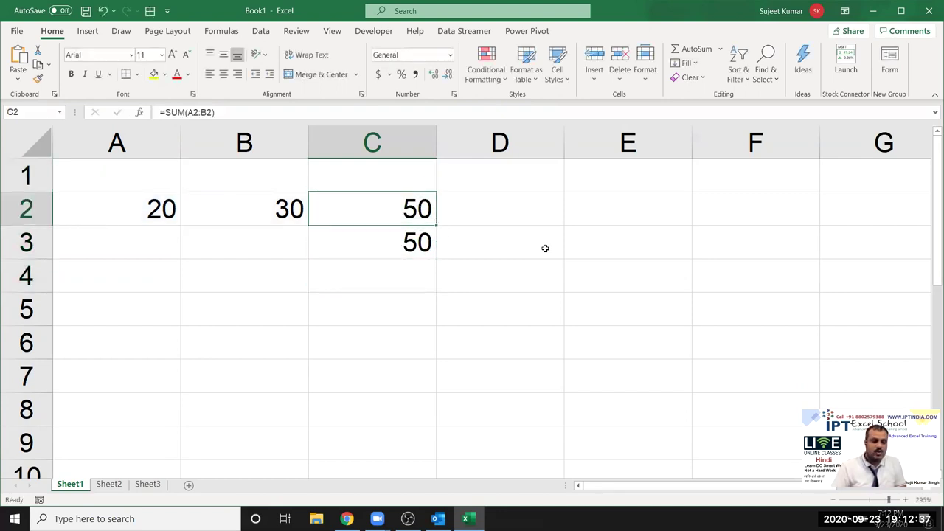
pyautogui.press('F2')
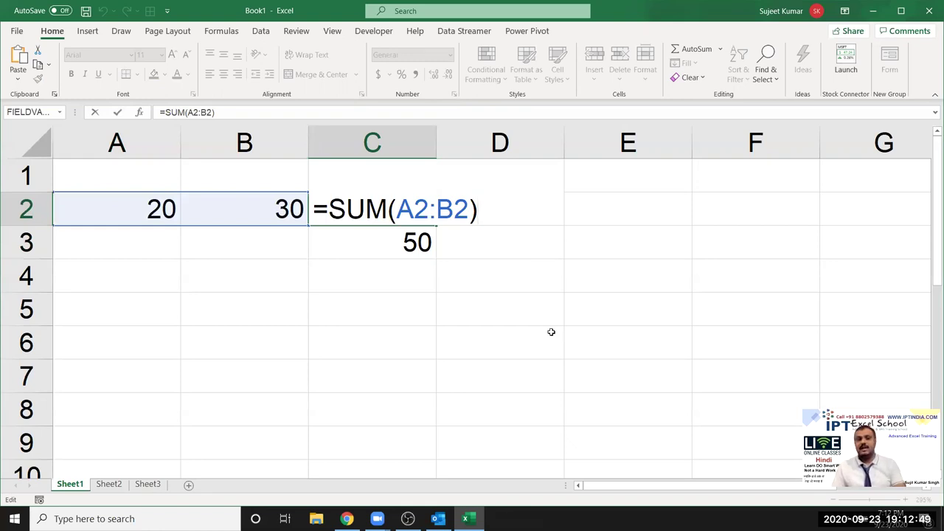
pyautogui.hotkey('ctrl', 'Return')
# - Switch to the Formulas tab and inspect C3's =A2+B2 formula without changing it
pyautogui.click(222, 30)
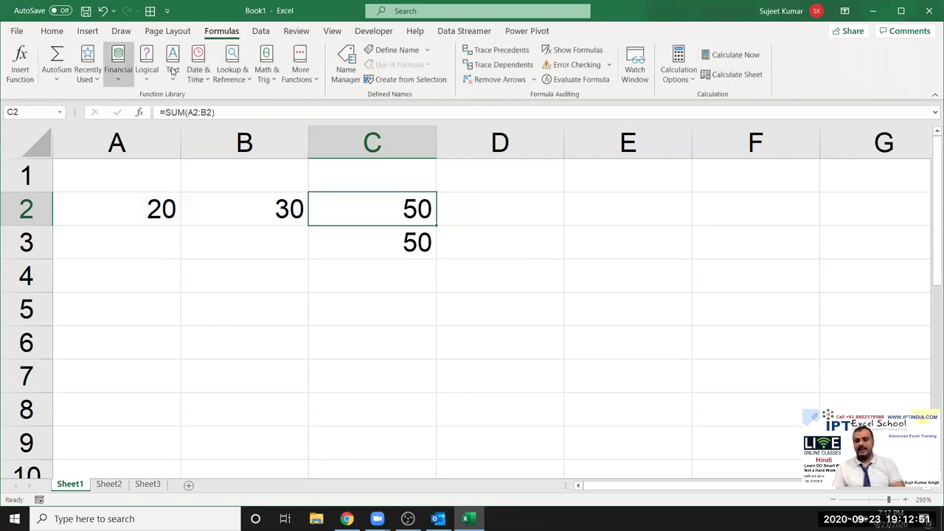
pyautogui.doubleClick(386, 229)
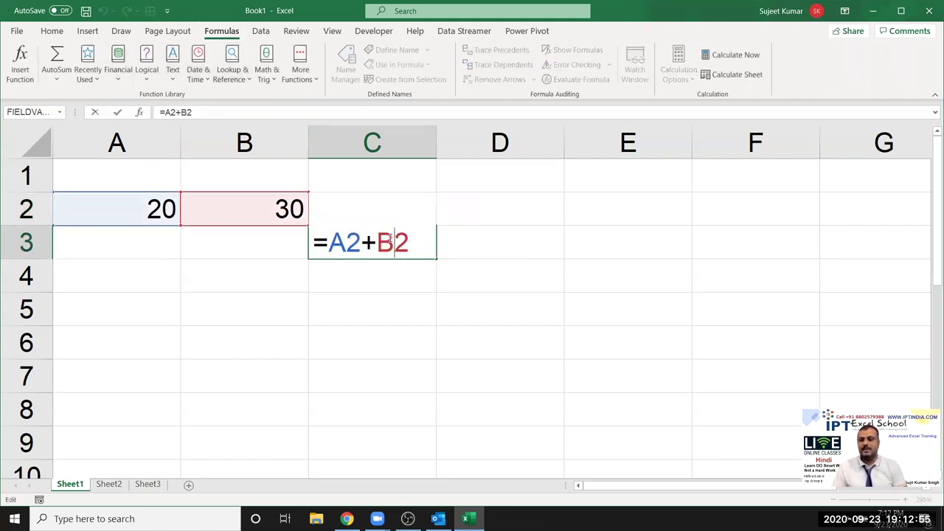
pyautogui.hotkey('ctrl', 'Return')
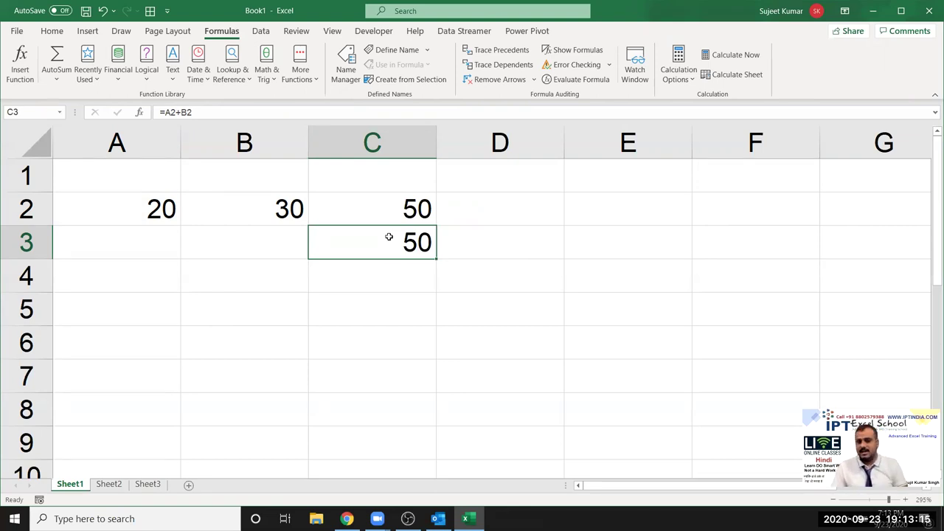
# - List the operator symbols + - * / ^ in cells E1:E5
pyautogui.click(606, 184)
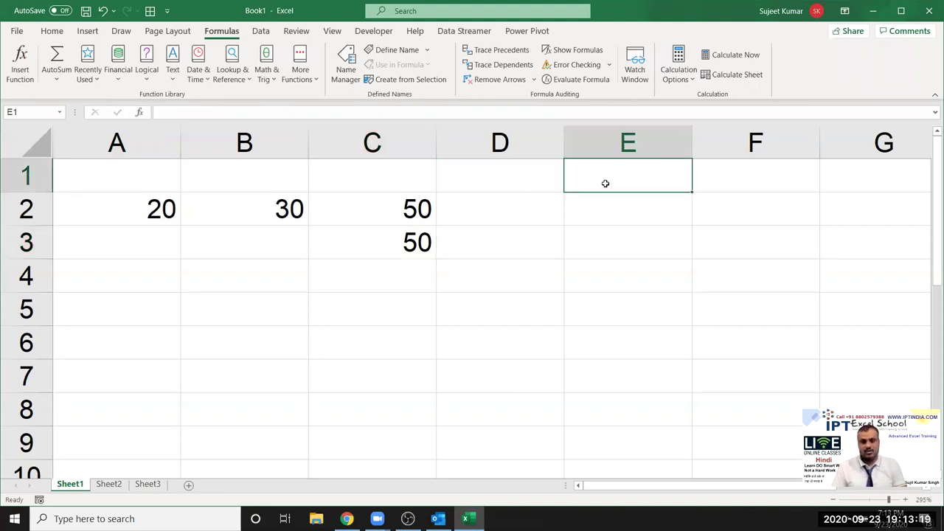
pyautogui.write('+')
pyautogui.click(667, 204)
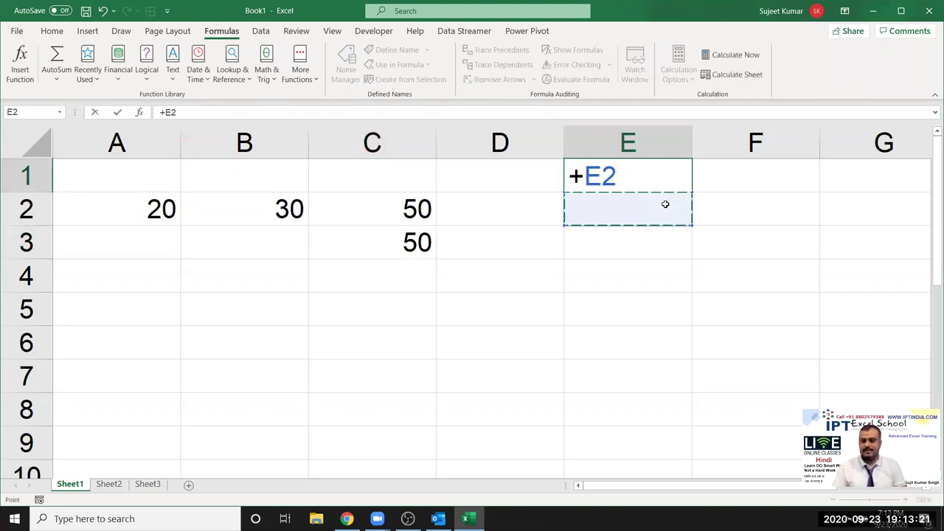
pyautogui.press('BackSpace')
pyautogui.press('BackSpace')
pyautogui.press('Return')
pyautogui.write('-')
pyautogui.press('Return')
pyautogui.write('*')
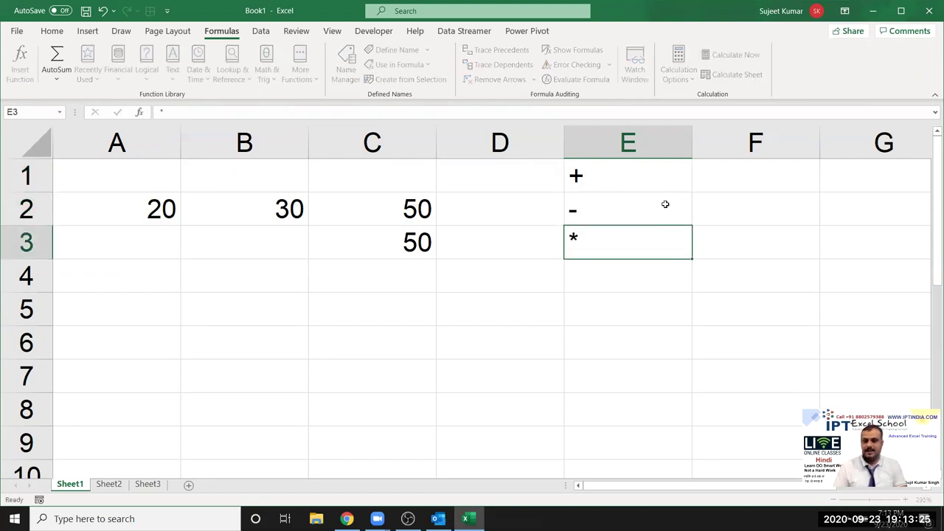
pyautogui.press('Return')
pyautogui.write('/')
pyautogui.press('Return')
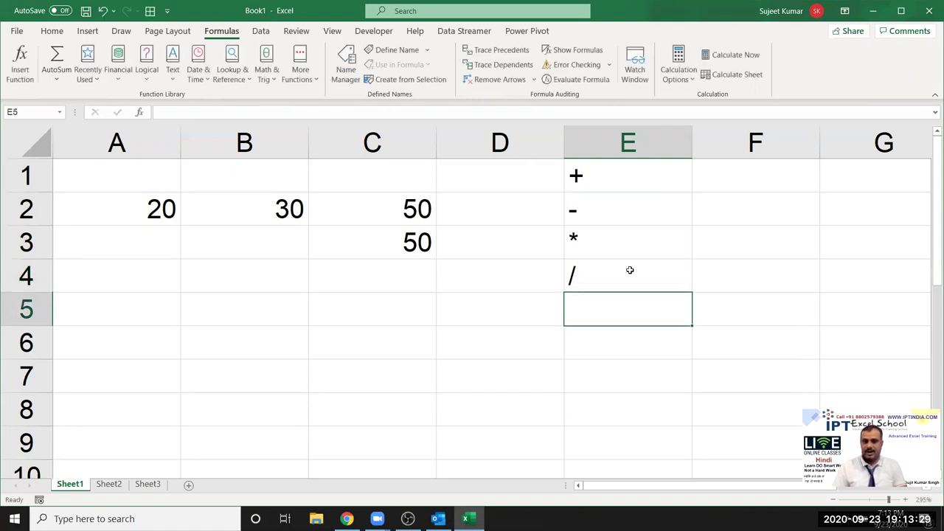
pyautogui.write('^')
pyautogui.press('Return')
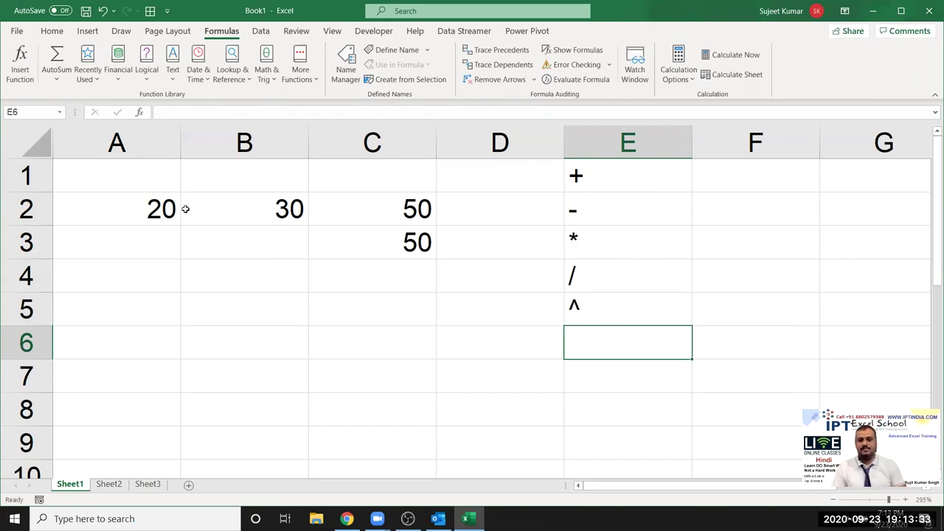
# - Enter headings Q1 in A4 and Q2 in B4
pyautogui.click(104, 269)
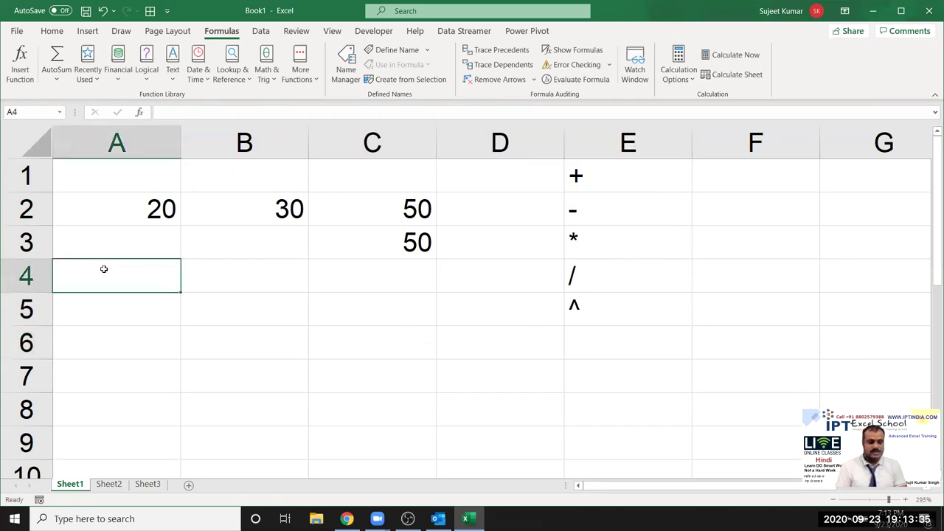
pyautogui.write('Q1')
pyautogui.press('Tab')
pyautogui.write('Q2')
pyautogui.press('Return')
# - Enter 50 and 30 under Q1 and Q2, and the heading Gr in C4
pyautogui.write('50')
pyautogui.press('Tab')
pyautogui.write('30')
pyautogui.press('Tab')
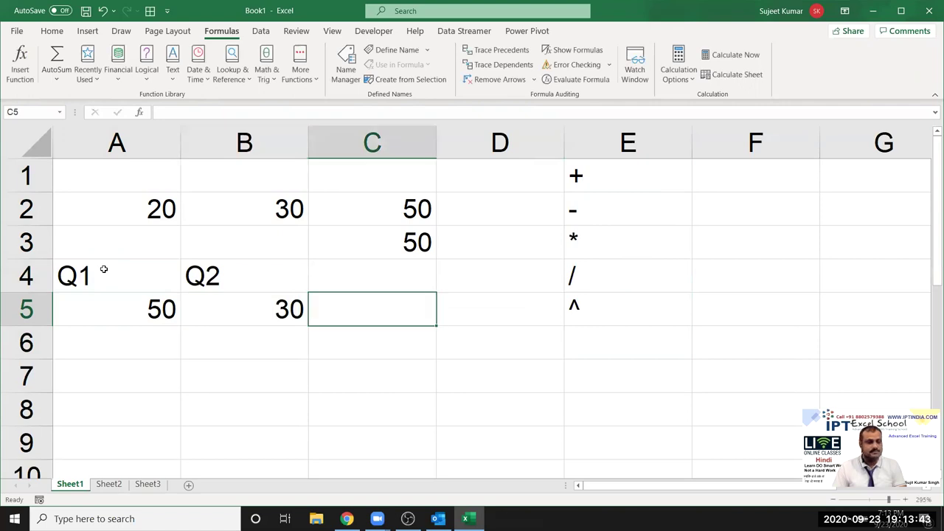
pyautogui.press('Up')
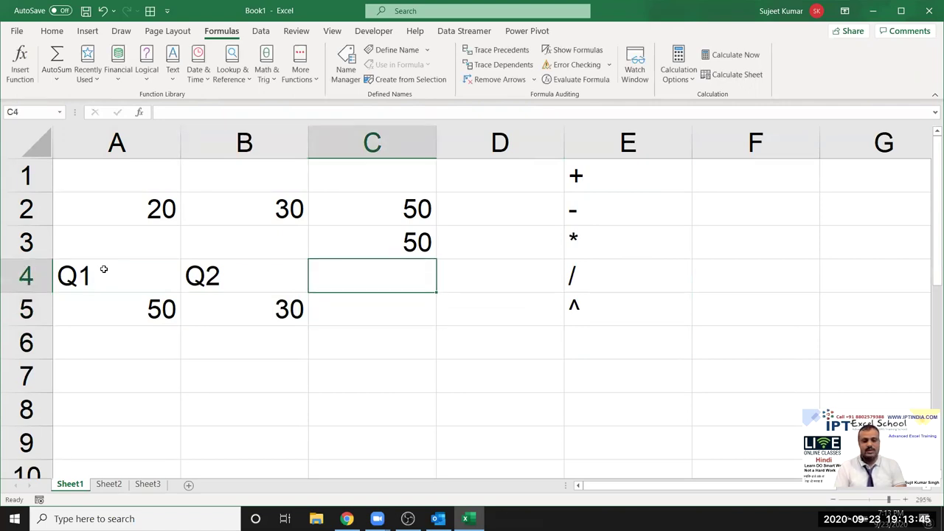
pyautogui.write('Gr')
pyautogui.press('Return')
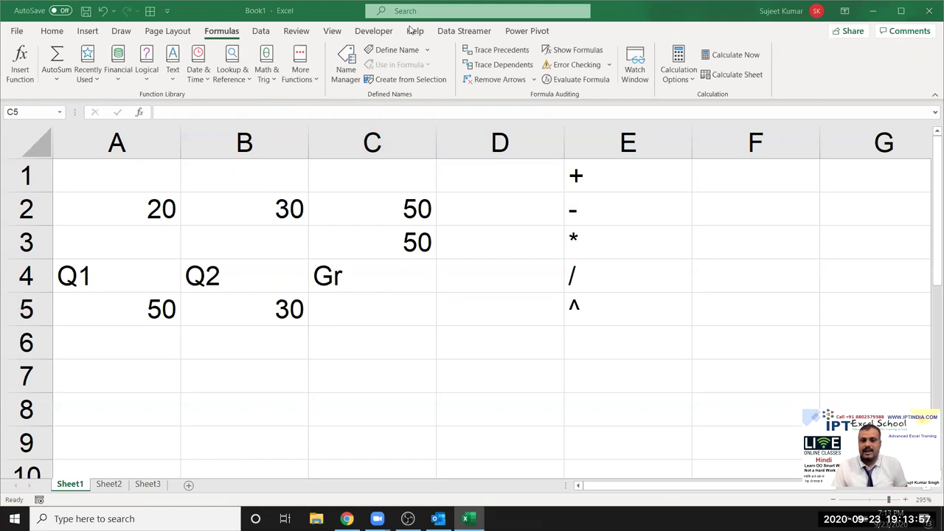
# - Handwrite the growth formula (Q2−Q1)/Q1 in ink beside the numbers
pyautogui.moveTo(465, 192); pyautogui.dragTo(539, 251)
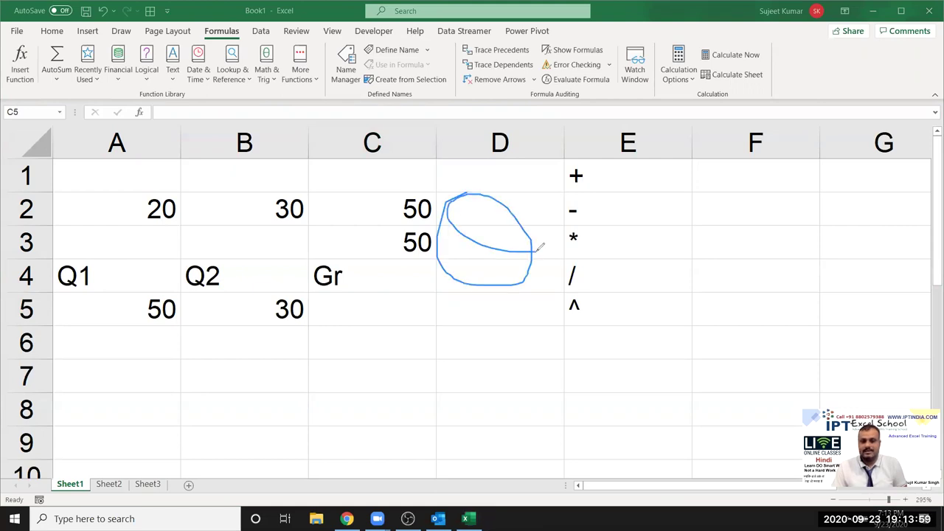
pyautogui.moveTo(537, 210)
pyautogui.mouseDown()
pyautogui.moveTo(562, 250)
pyautogui.moveTo(629, 250)
pyautogui.mouseUp()
pyautogui.moveTo(605, 214); pyautogui.dragTo(668, 201)
pyautogui.moveTo(693, 171)
pyautogui.mouseDown()
pyautogui.moveTo(781, 200)
pyautogui.moveTo(804, 234)
pyautogui.mouseUp()
pyautogui.moveTo(540, 302); pyautogui.dragTo(763, 249)
pyautogui.moveTo(682, 295); pyautogui.dragTo(738, 332)
pyautogui.moveTo(747, 286); pyautogui.dragTo(775, 339)
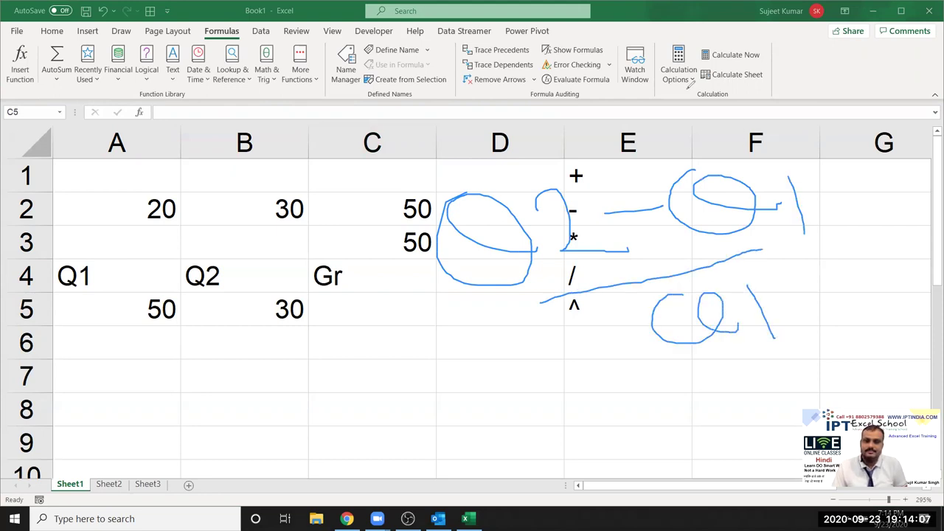
# - Start C5's formula as B5-A5/A5 using arrow-key cell references
pyautogui.click(390, 369)
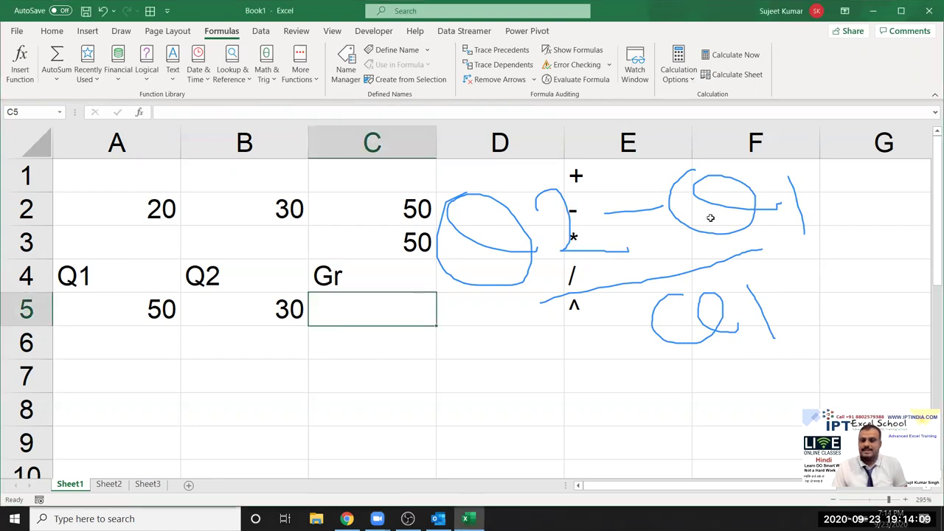
pyautogui.write('=')
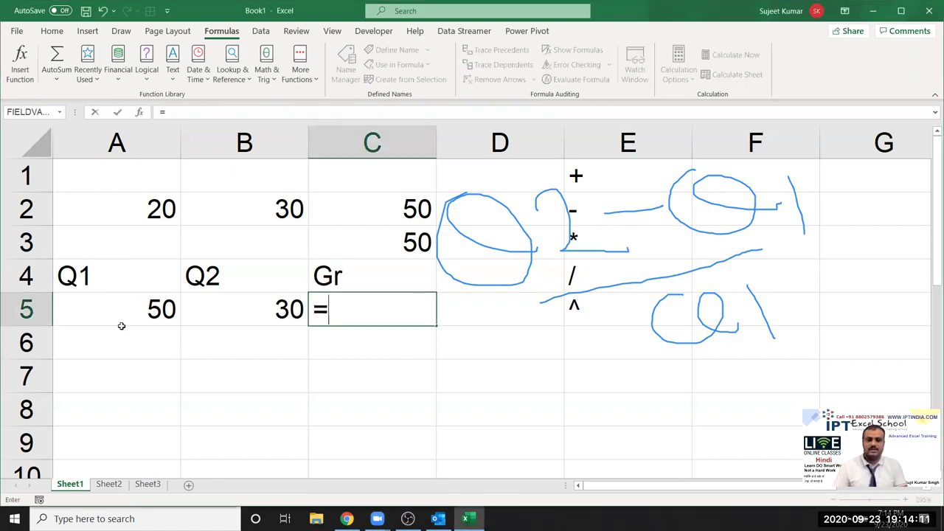
pyautogui.press('Left')
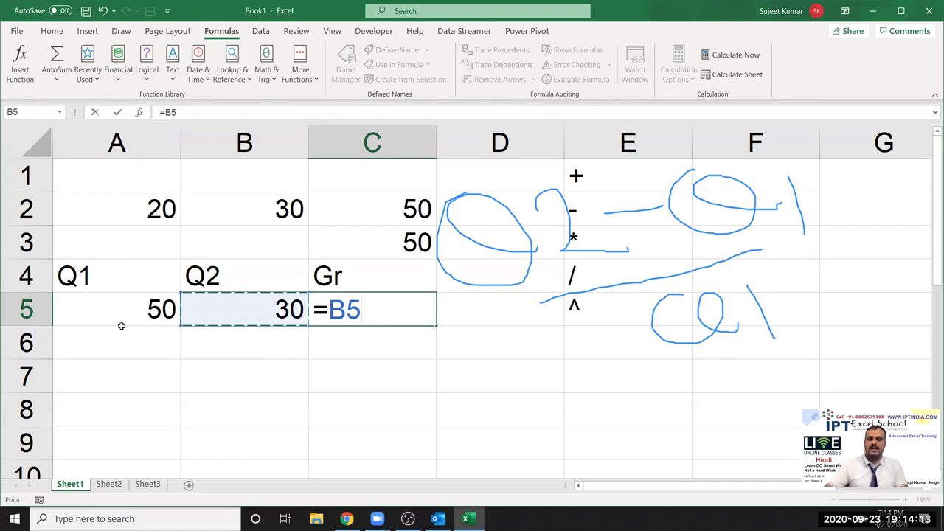
pyautogui.write('-')
pyautogui.press('Left')
pyautogui.press('Left')
pyautogui.write('/')
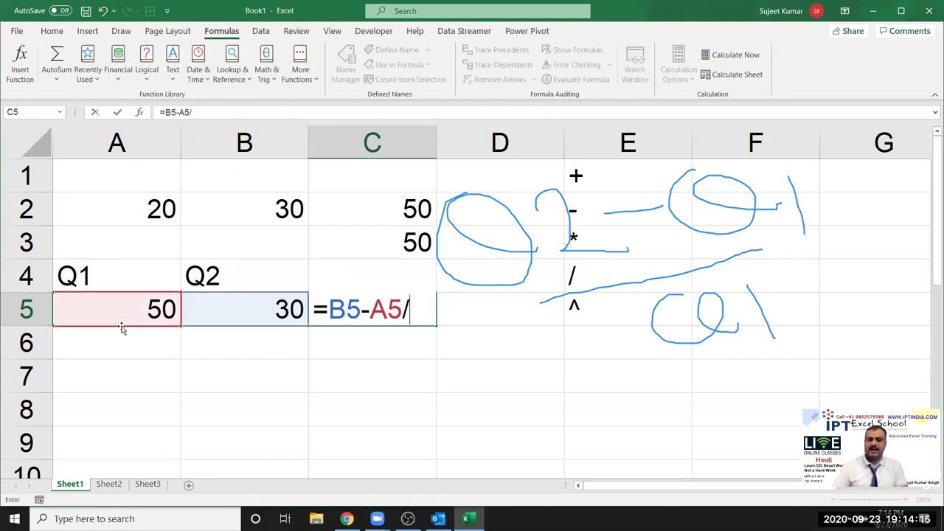
pyautogui.press('Left')
pyautogui.press('Left')
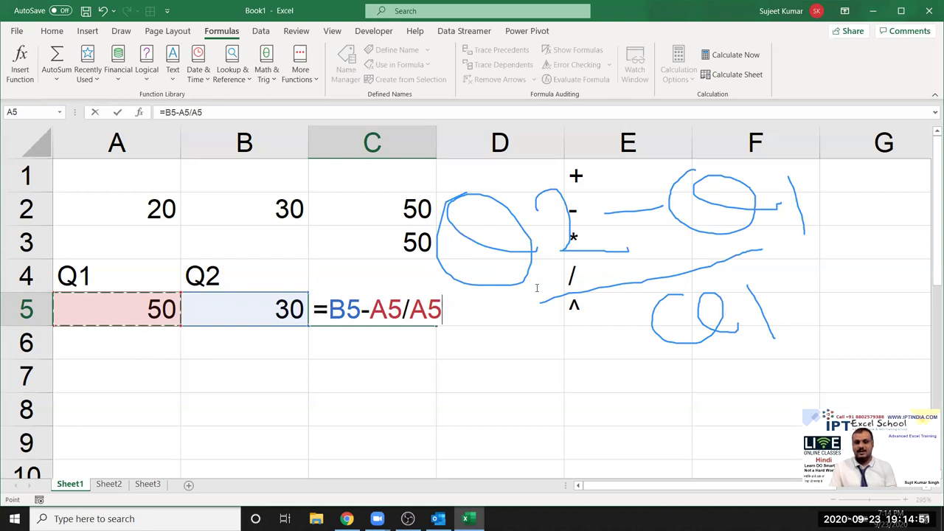
# - Add parentheses so C5 reads =(B5-A5)/A5, returning -0.4
pyautogui.click(329, 310)
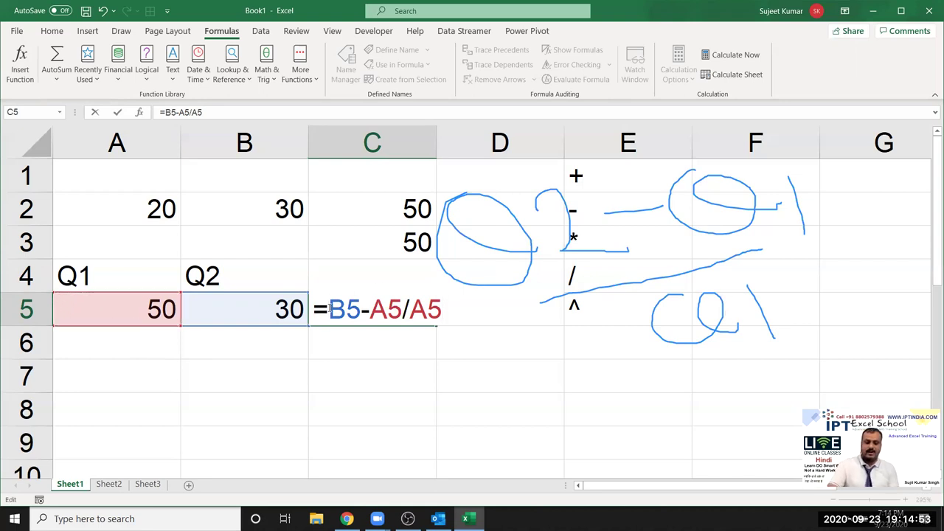
pyautogui.write('(')
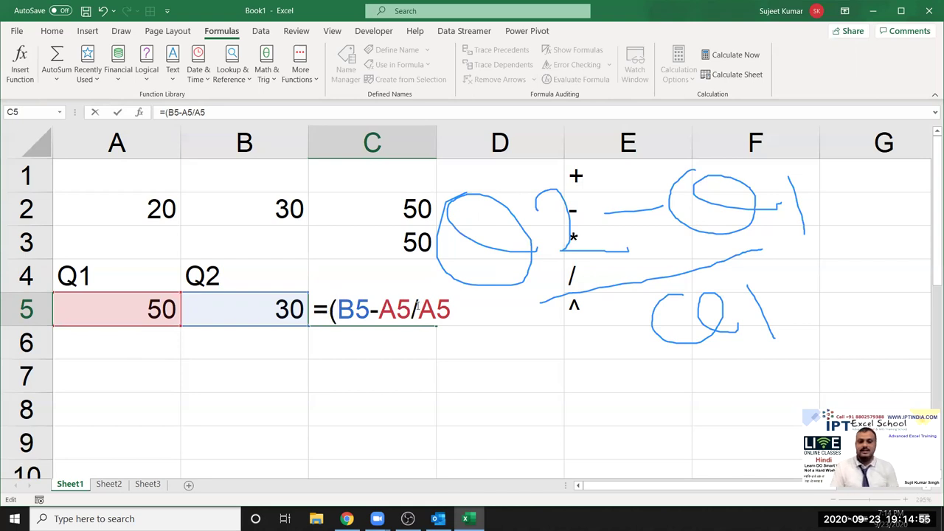
pyautogui.click(413, 309)
pyautogui.write(')')
pyautogui.press('Return')
pyautogui.write('Gr')
pyautogui.click(424, 310)
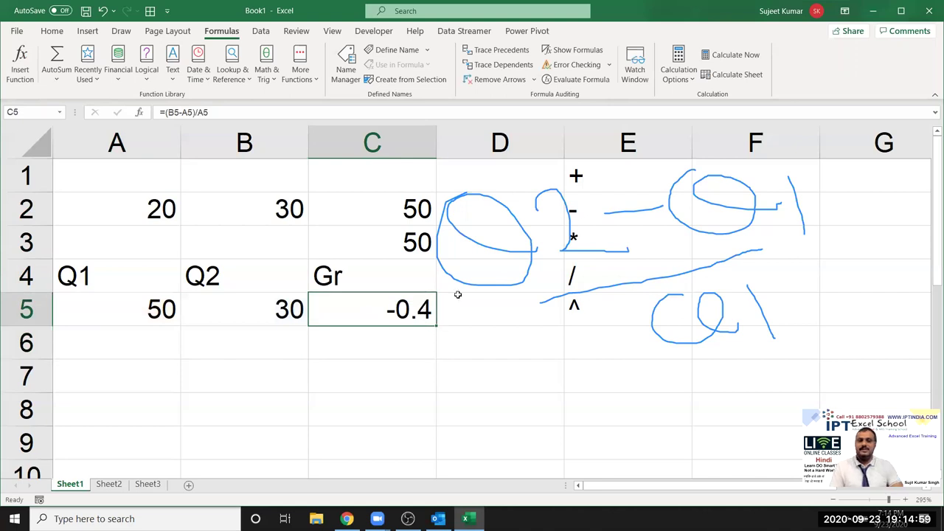
pyautogui.click(52, 31)
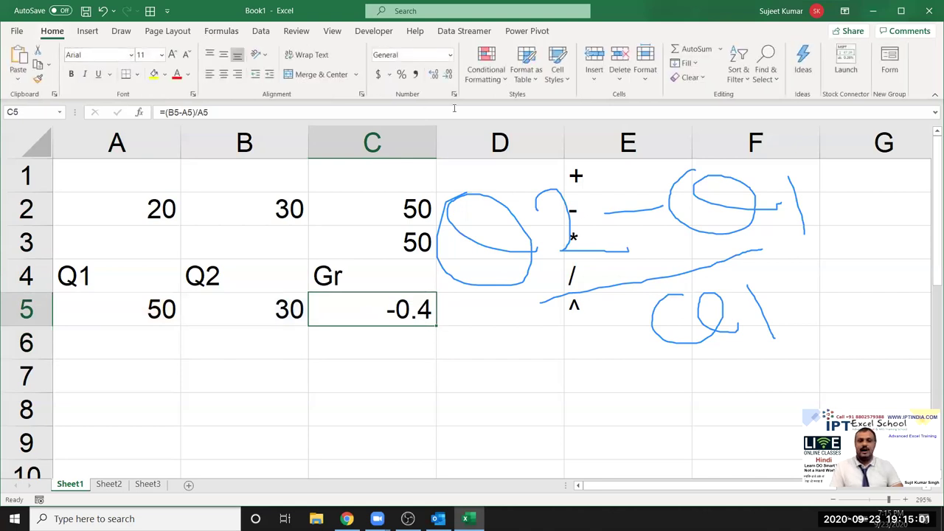
# - Format C5 as a percentage showing -40%, select E1:E5, and erase the ink notes
pyautogui.click(402, 76)
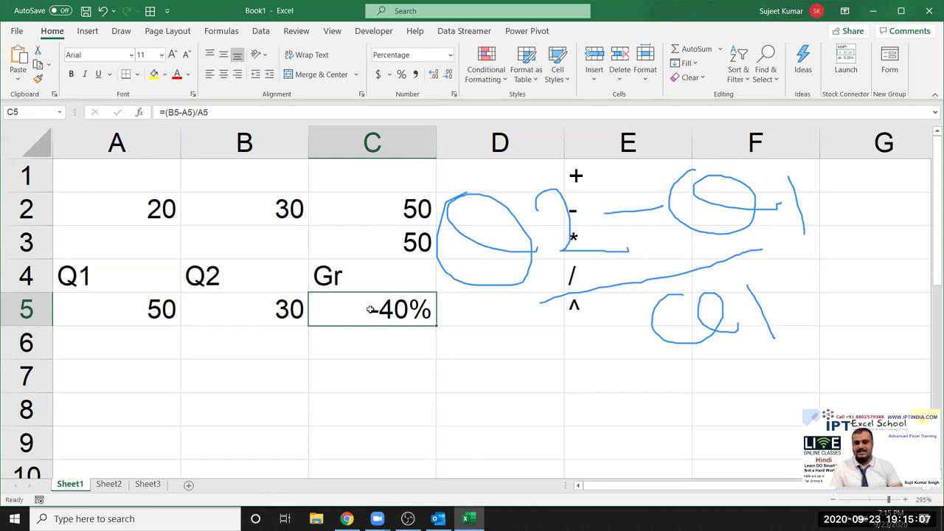
pyautogui.moveTo(578, 314); pyautogui.dragTo(573, 171)
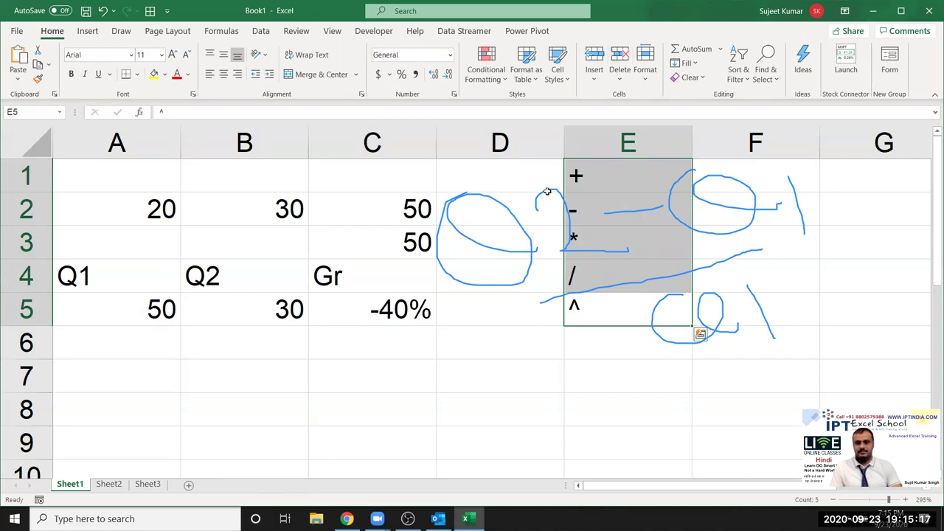
pyautogui.press('Escape')
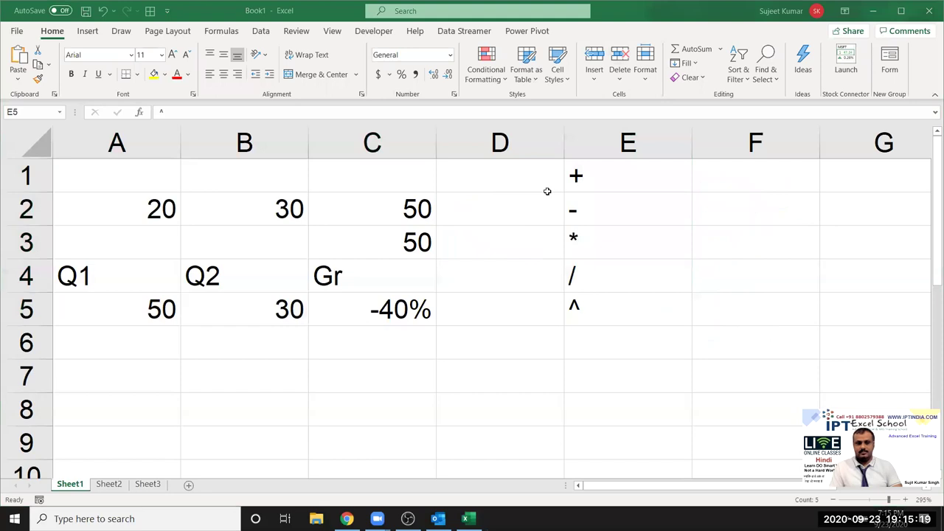
# - Enter the labels P, R and T in A8:A10
pyautogui.scroll(-2, 127, 318)
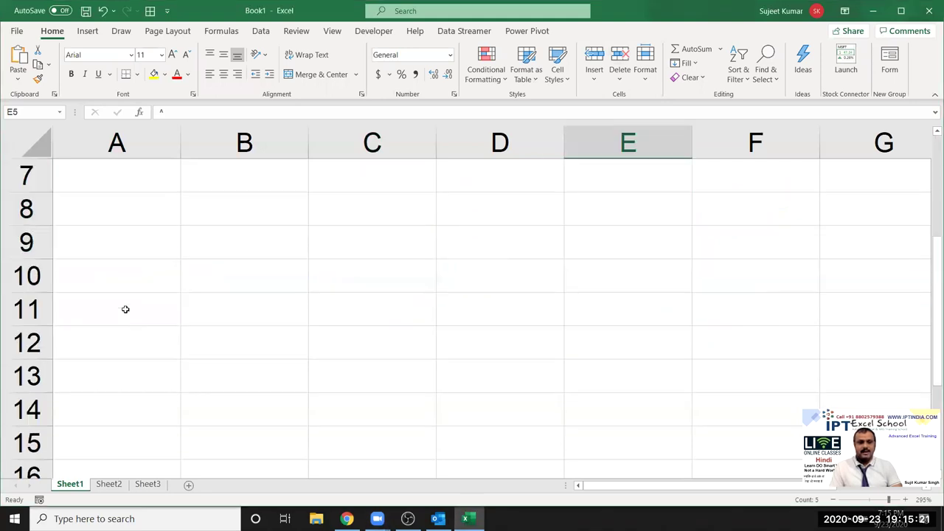
pyautogui.click(111, 207)
pyautogui.write('P')
pyautogui.press('Return')
pyautogui.write('R')
pyautogui.press('Return')
pyautogui.write('T')
pyautogui.press('Return')
# - Enter 50000, 10% and 3 in B8:B10, and the Amt label in B11
pyautogui.press('Up')
pyautogui.press('Up')
pyautogui.press('Up')
pyautogui.press('Right')
pyautogui.write('50000')
pyautogui.press('Return')
pyautogui.write('10')
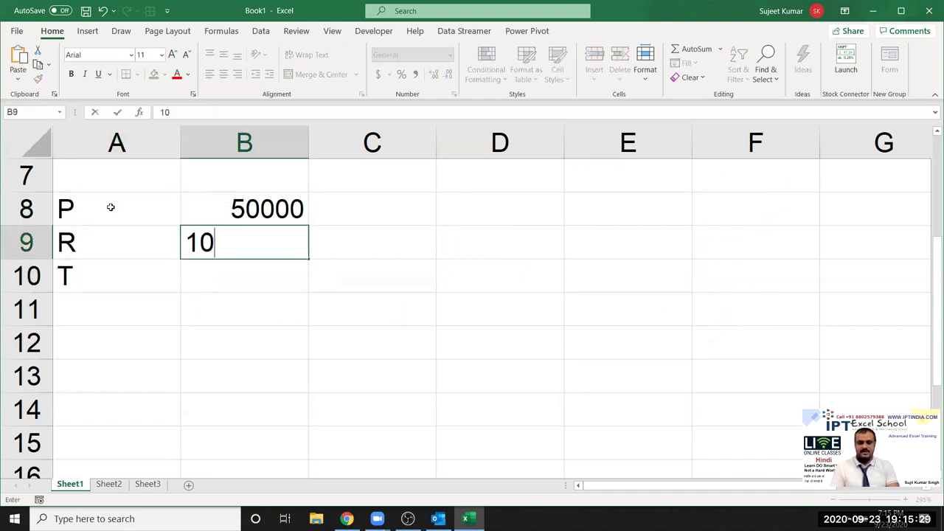
pyautogui.write('%')
pyautogui.press('Return')
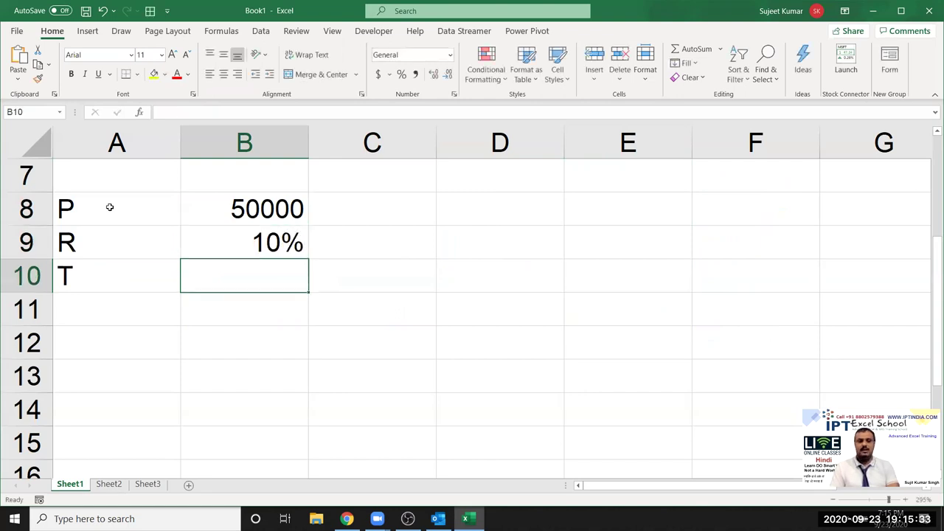
pyautogui.write('3')
pyautogui.press('Return')
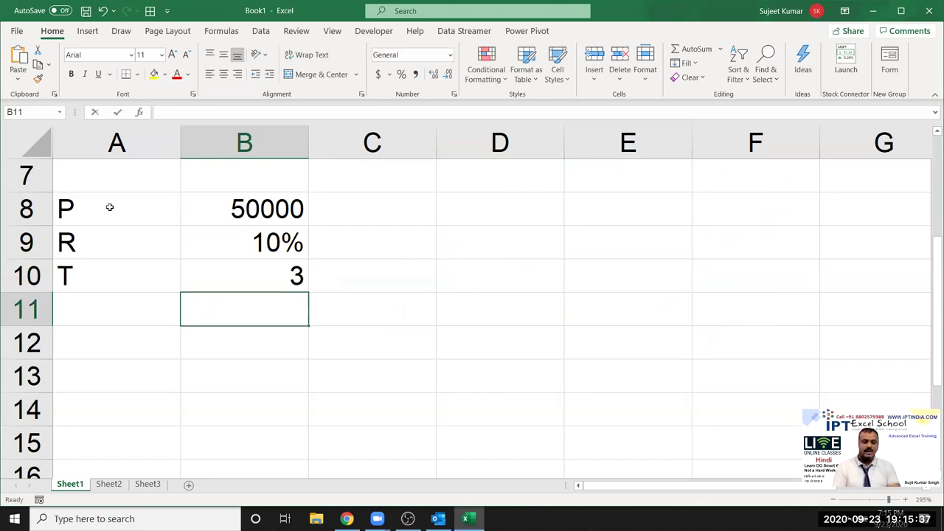
pyautogui.write('Amt')
pyautogui.press('Return')
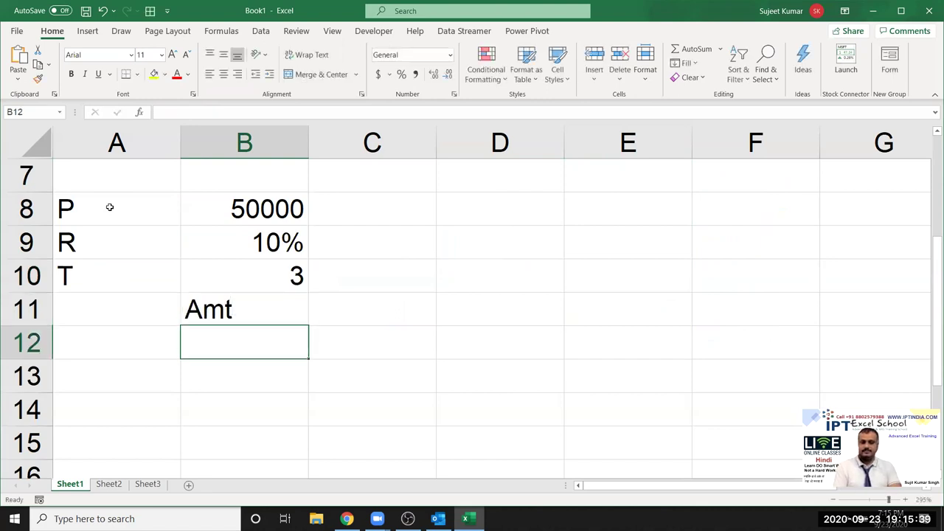
pyautogui.click(391, 296)
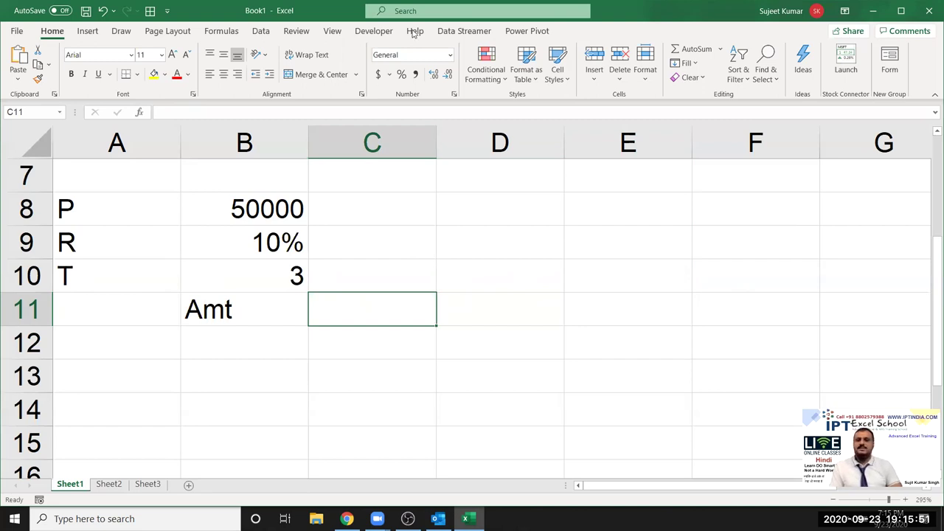
# - Ink A = P(1 + r/n)^nt above rows 8–11 and write N=12 beneath it
pyautogui.hotkey('ctrl', 'shift', '1')
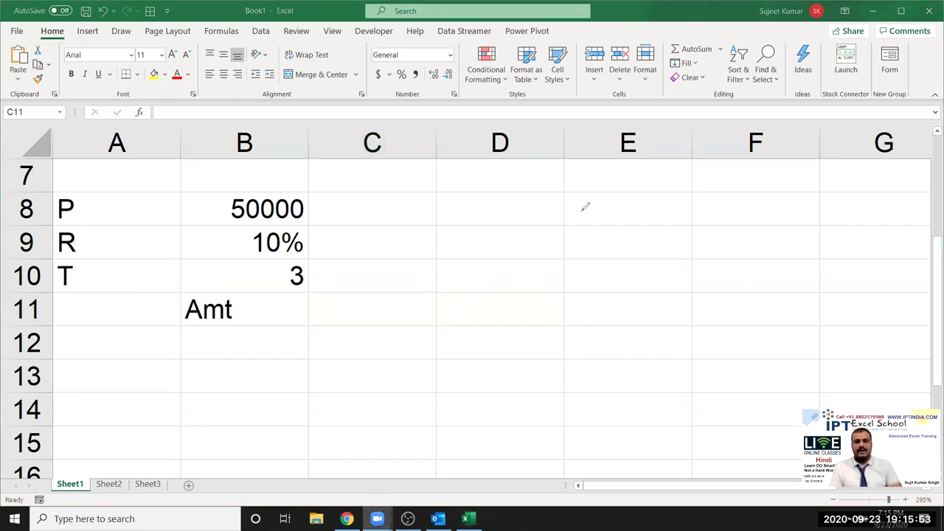
pyautogui.moveTo(370, 225)
pyautogui.mouseDown()
pyautogui.moveTo(394, 216)
pyautogui.moveTo(396, 192)
pyautogui.moveTo(462, 193)
pyautogui.mouseUp()
pyautogui.moveTo(464, 153); pyautogui.dragTo(477, 214)
pyautogui.moveTo(466, 152)
pyautogui.mouseDown()
pyautogui.moveTo(479, 174)
pyautogui.moveTo(540, 189)
pyautogui.mouseUp()
pyautogui.moveTo(532, 168); pyautogui.dragTo(529, 190)
pyautogui.moveTo(555, 134); pyautogui.dragTo(617, 196)
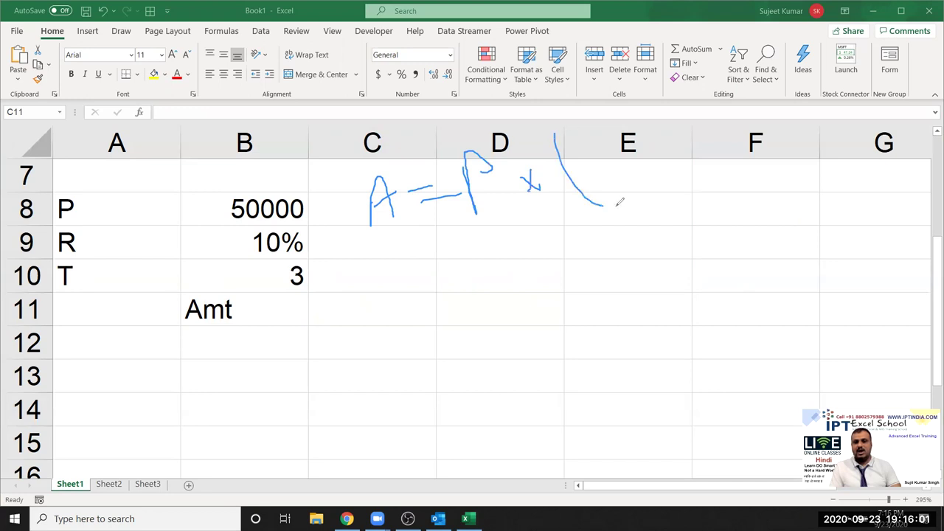
pyautogui.moveTo(586, 153)
pyautogui.mouseDown()
pyautogui.moveTo(612, 189)
pyautogui.moveTo(643, 151)
pyautogui.moveTo(653, 177)
pyautogui.moveTo(694, 152)
pyautogui.mouseUp()
pyautogui.moveTo(679, 115)
pyautogui.mouseDown()
pyautogui.moveTo(693, 154)
pyautogui.moveTo(686, 197)
pyautogui.moveTo(709, 182)
pyautogui.moveTo(723, 207)
pyautogui.mouseUp()
pyautogui.moveTo(704, 112); pyautogui.dragTo(770, 214)
pyautogui.moveTo(722, 70); pyautogui.dragTo(793, 118)
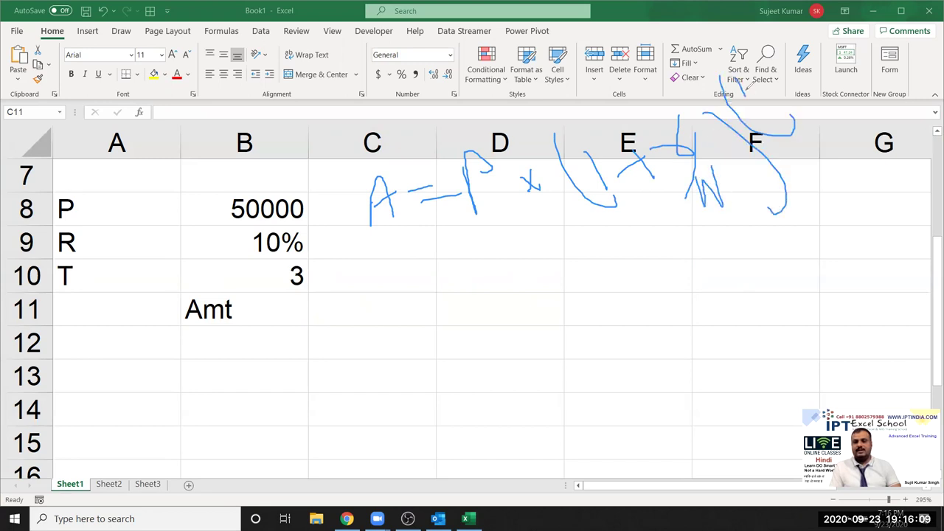
pyautogui.moveTo(731, 87)
pyautogui.mouseDown()
pyautogui.moveTo(744, 51)
pyautogui.moveTo(774, 73)
pyautogui.moveTo(808, 79)
pyautogui.mouseUp()
pyautogui.moveTo(774, 42)
pyautogui.mouseDown()
pyautogui.moveTo(794, 64)
pyautogui.moveTo(819, 63)
pyautogui.mouseUp()
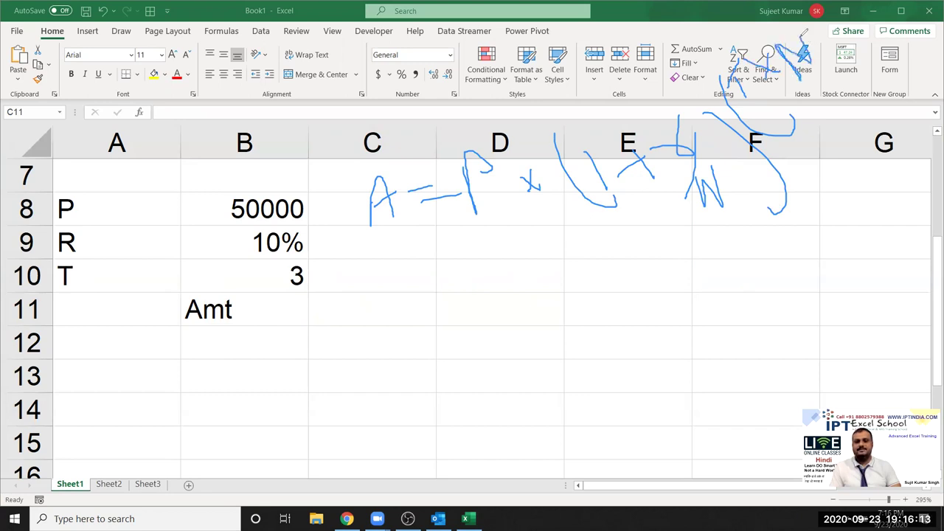
pyautogui.moveTo(807, 28); pyautogui.dragTo(825, 78)
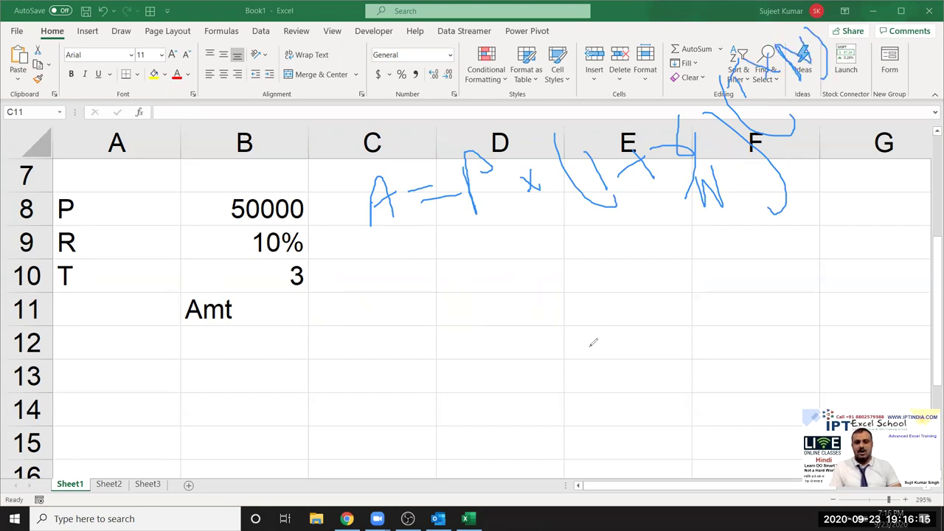
pyautogui.moveTo(554, 237)
pyautogui.mouseDown()
pyautogui.moveTo(557, 265)
pyautogui.moveTo(581, 256)
pyautogui.moveTo(578, 237)
pyautogui.moveTo(627, 257)
pyautogui.moveTo(684, 251)
pyautogui.mouseUp()
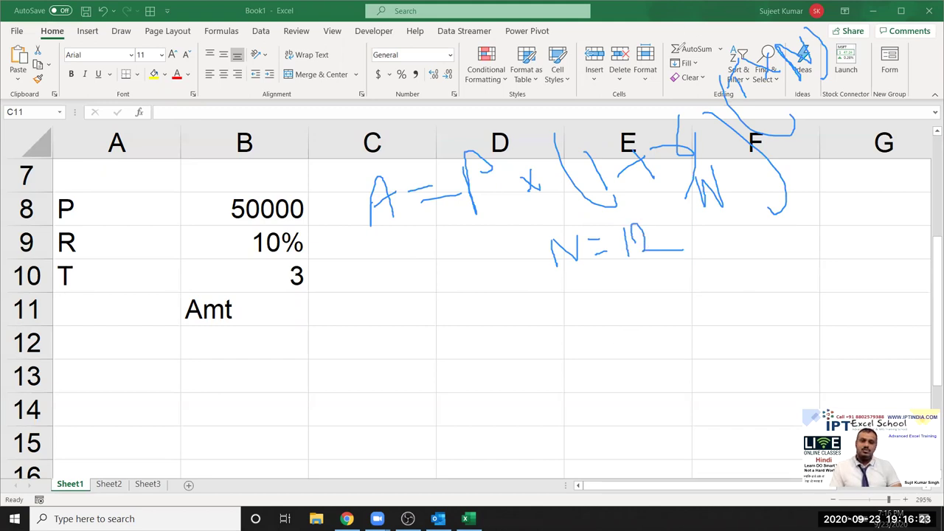
# - Start C11's formula as =B8*((1+(B9/12)) using arrow-key references
pyautogui.click(332, 319)
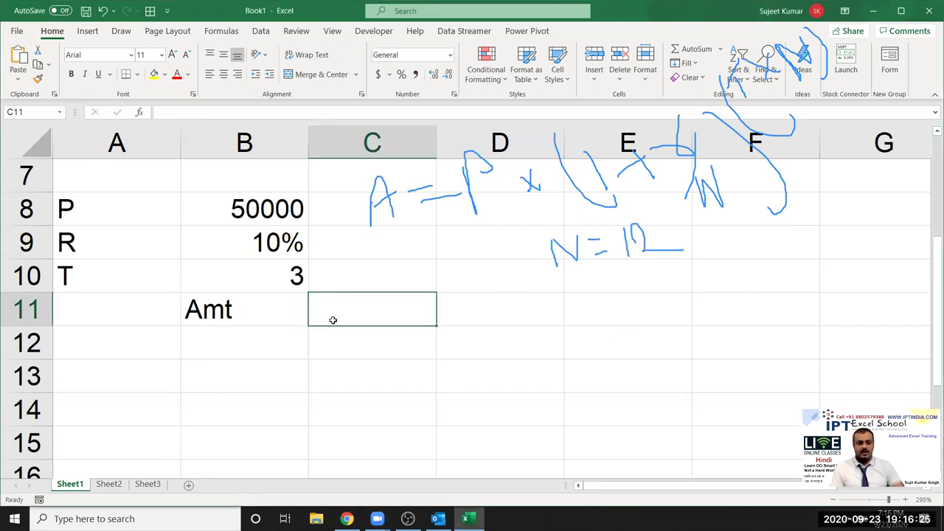
pyautogui.doubleClick(332, 318)
pyautogui.write('=')
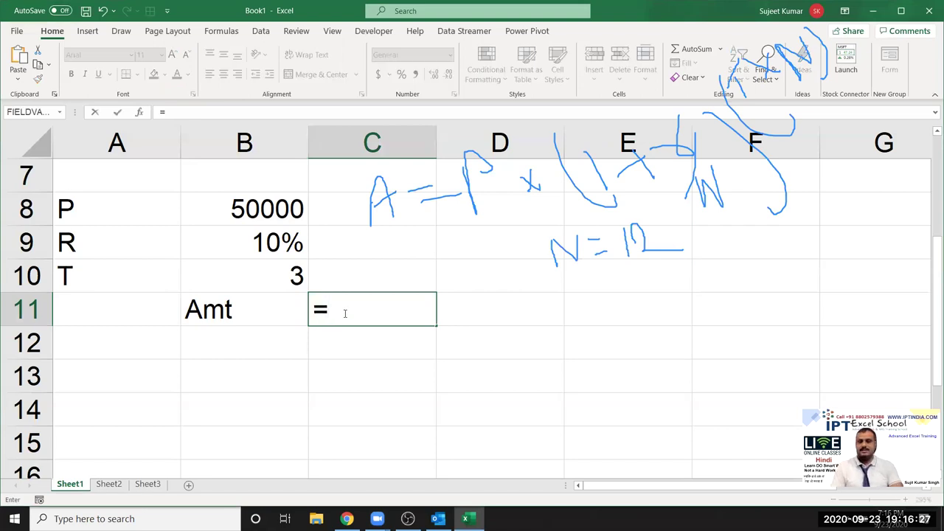
pyautogui.press('Up')
pyautogui.press('Up')
pyautogui.press('Up')
pyautogui.press('Left')
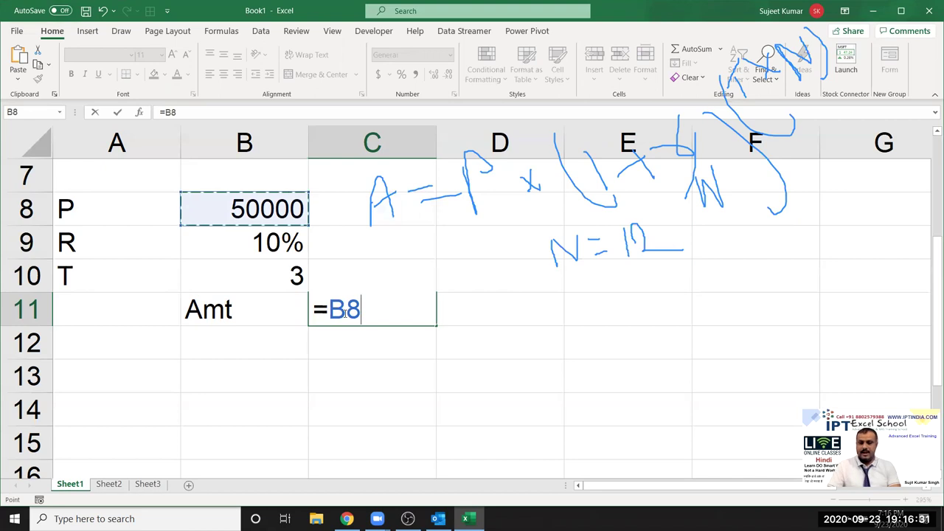
pyautogui.write('*(')
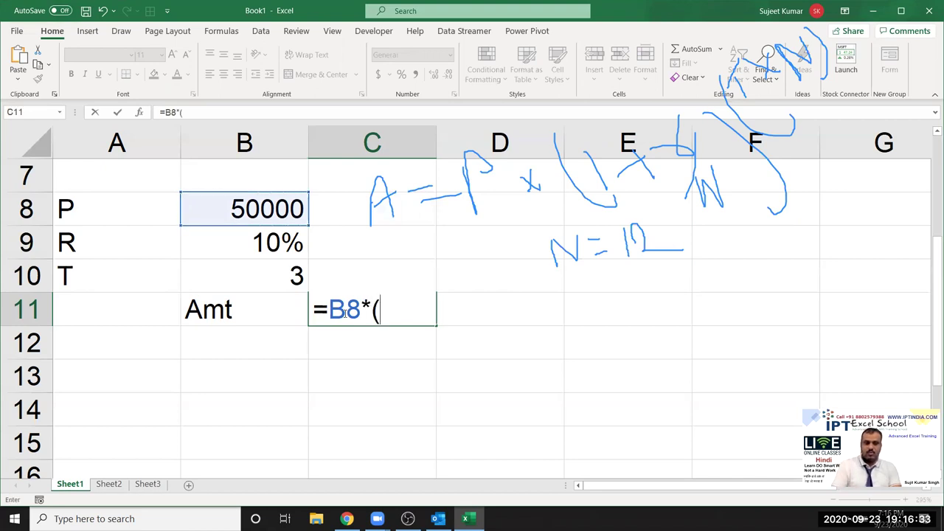
pyautogui.write('1+')
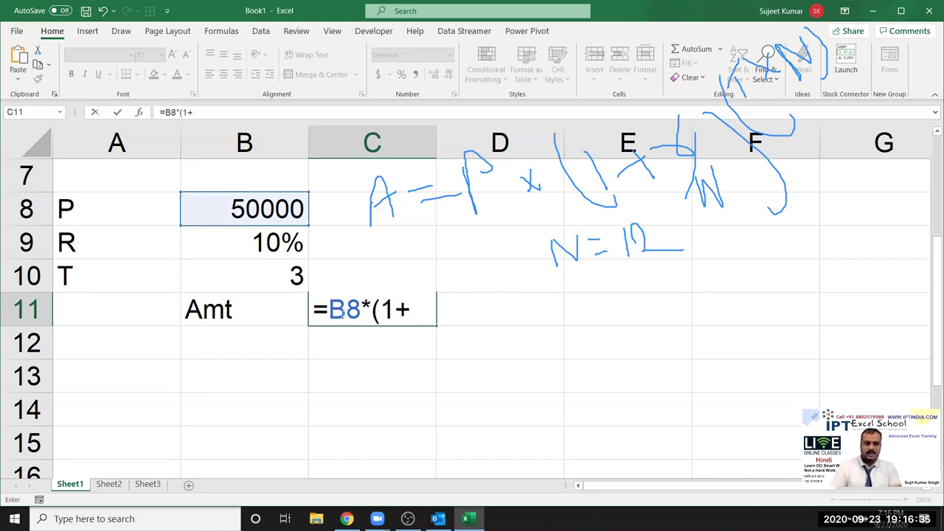
pyautogui.press('Up')
pyautogui.press('BackSpace')
pyautogui.press('BackSpace')
pyautogui.press('BackSpace')
pyautogui.write('(')
pyautogui.press('Up')
pyautogui.press('Left')
pyautogui.press('Up')
pyautogui.write('/12')
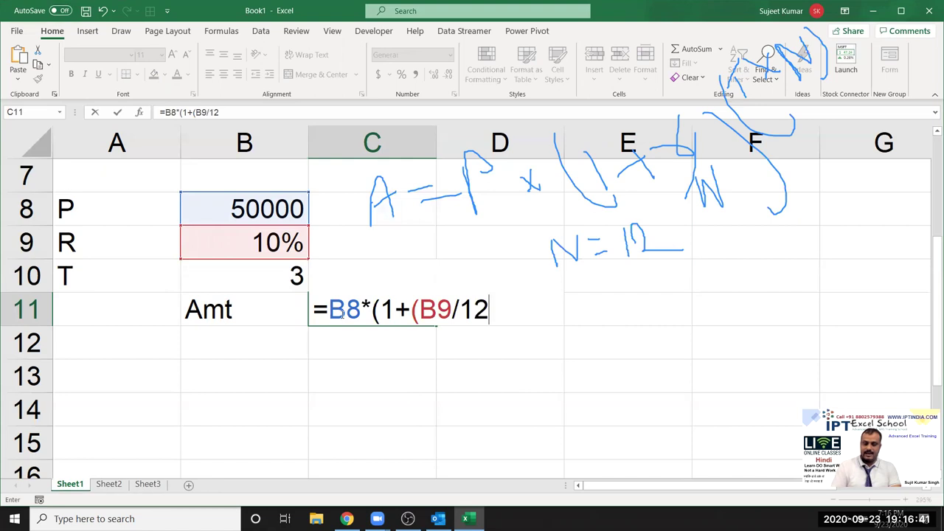
pyautogui.write(')')
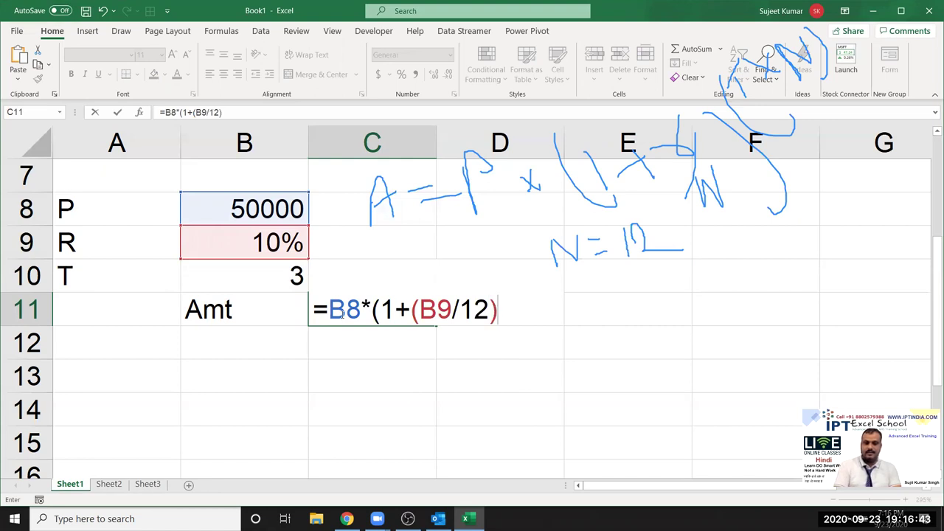
pyautogui.write(')')
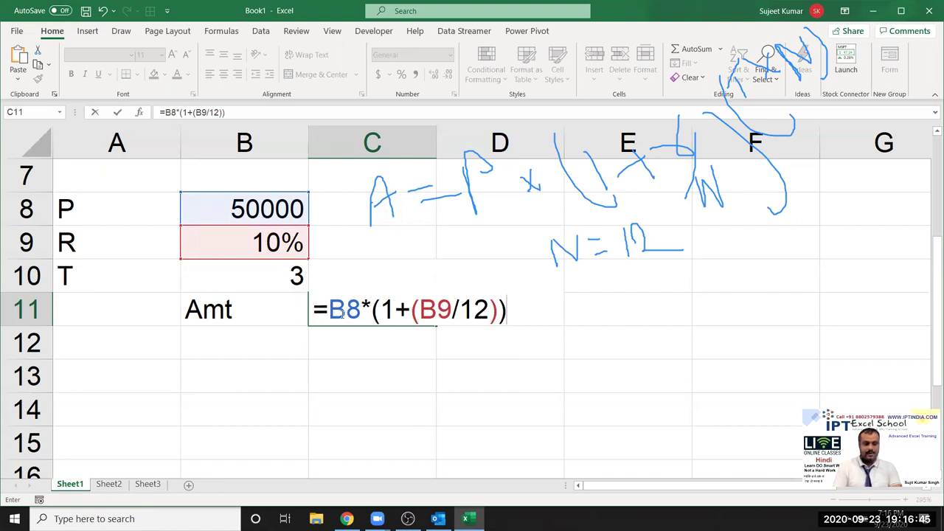
# - Add the exponent (B10*12) and enter the formula, giving 67409.09, then reconfirm it
pyautogui.write('(')
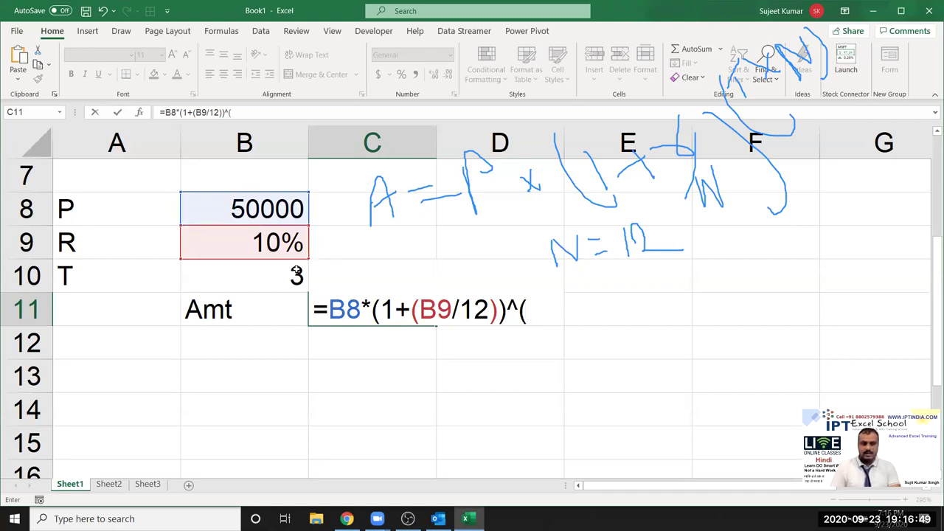
pyautogui.click(296, 276)
pyautogui.write('*12')
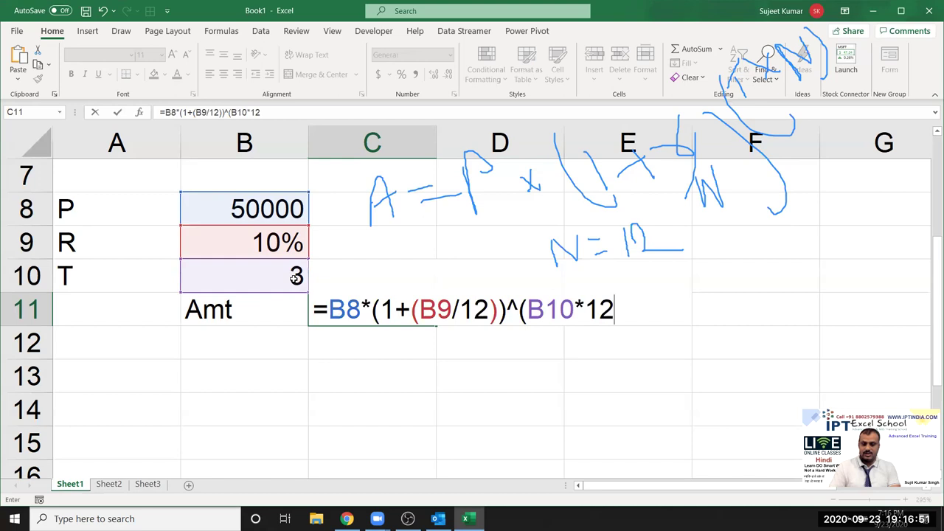
pyautogui.write(')')
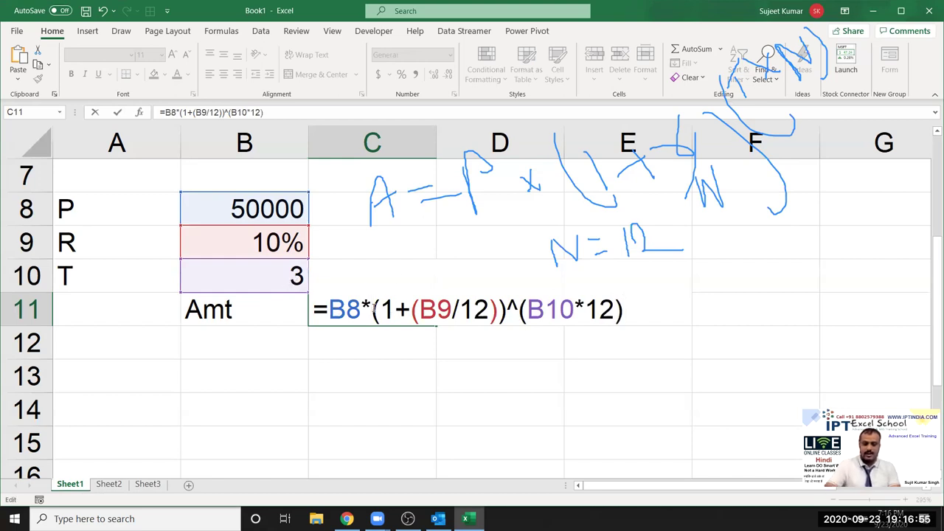
pyautogui.write('(')
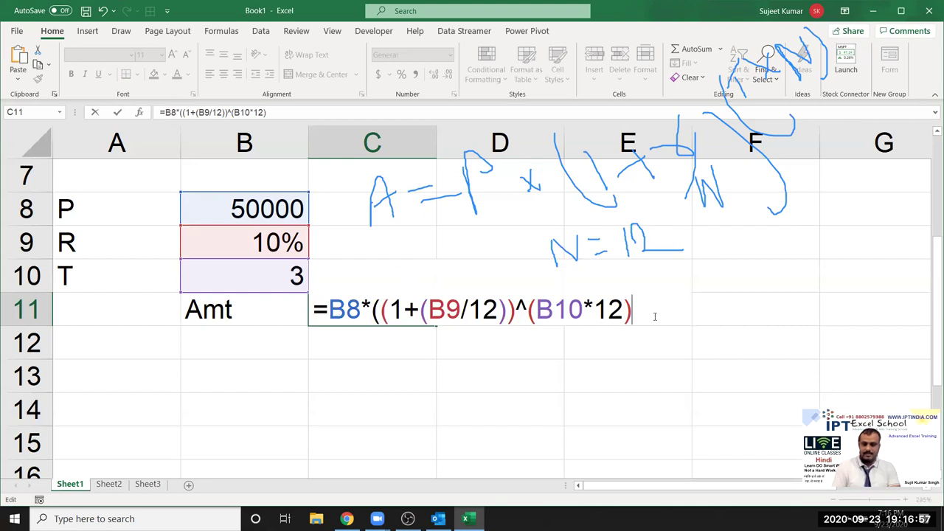
pyautogui.write(')')
pyautogui.press('Return')
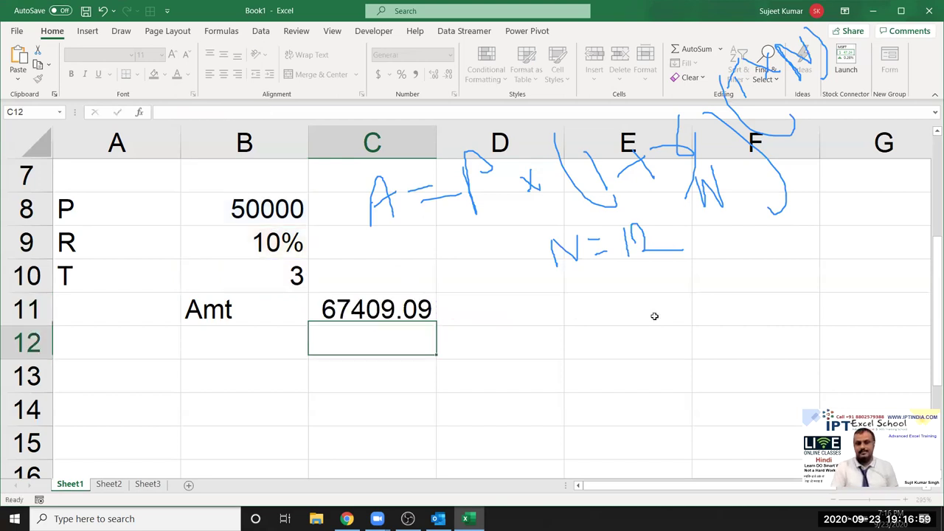
pyautogui.press('Up')
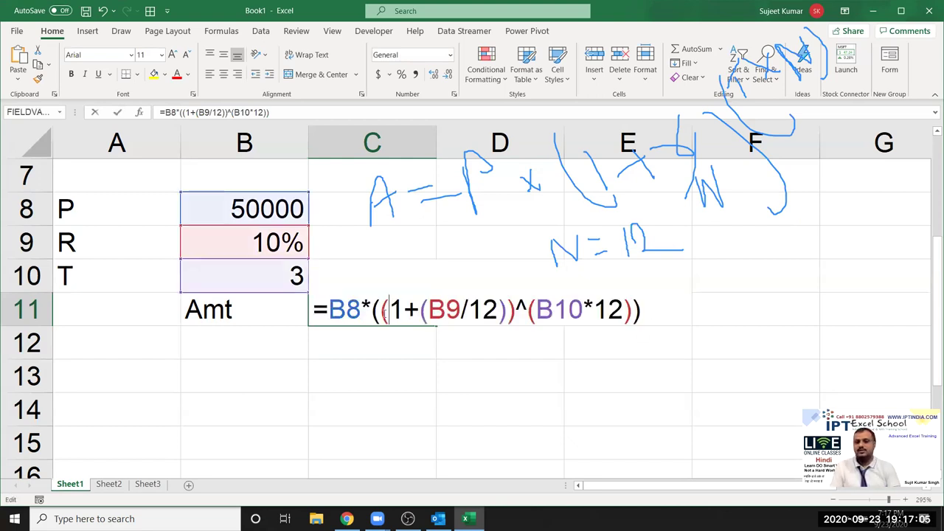
pyautogui.doubleClick(389, 311)
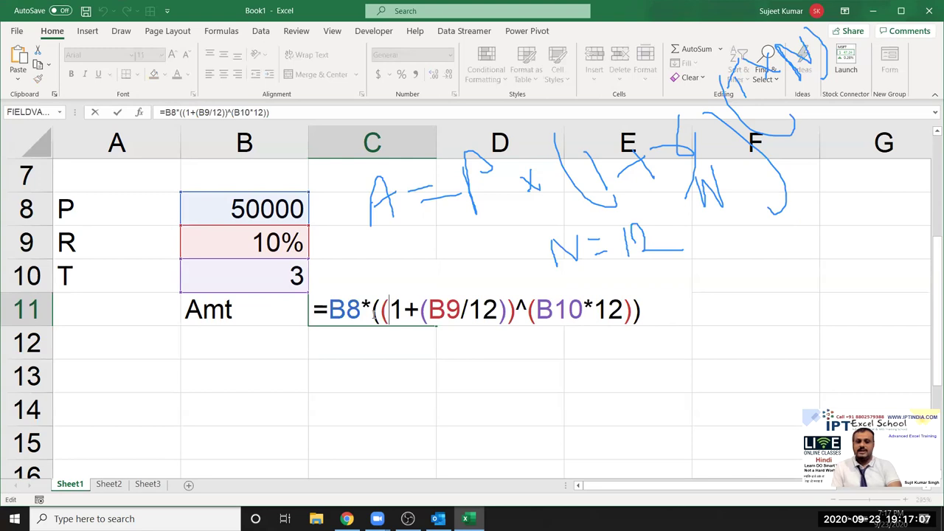
pyautogui.press('Return')
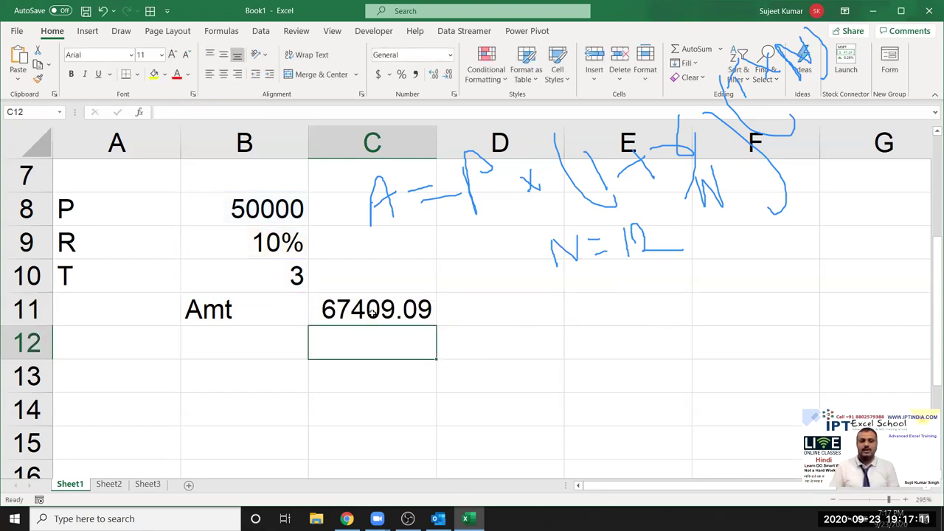
# - Enter the monthly rate =B9/12 in C12 and =1+C12 in D12 (1.008333)
pyautogui.write('=')
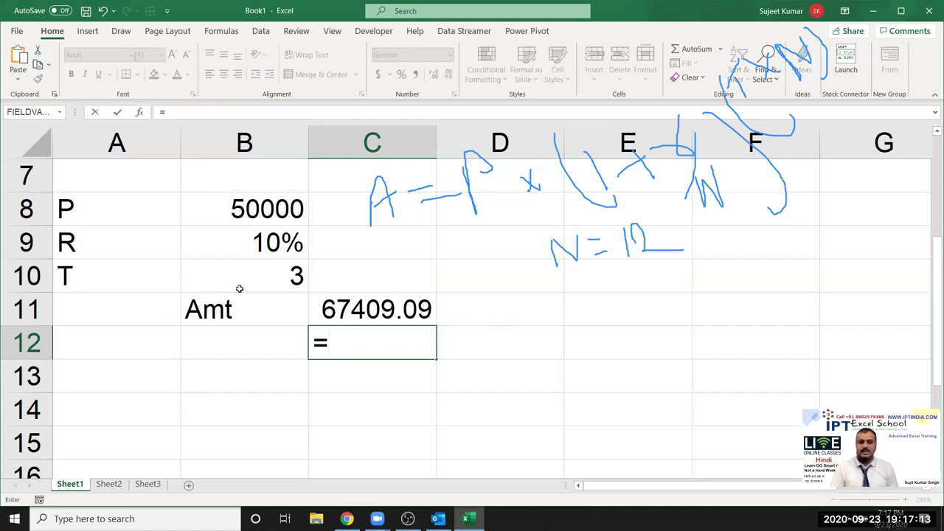
pyautogui.click(238, 244)
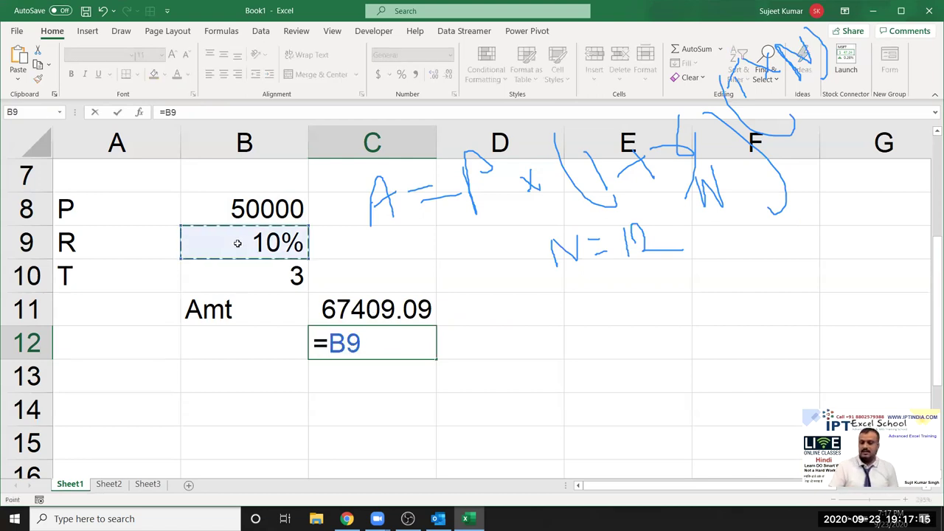
pyautogui.write('/12')
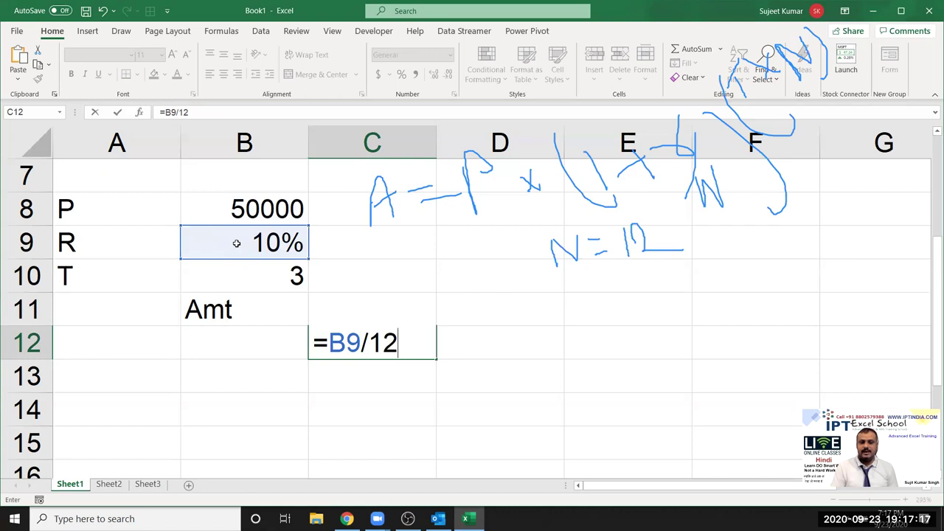
pyautogui.press('Return')
pyautogui.press('Up')
pyautogui.press('Right')
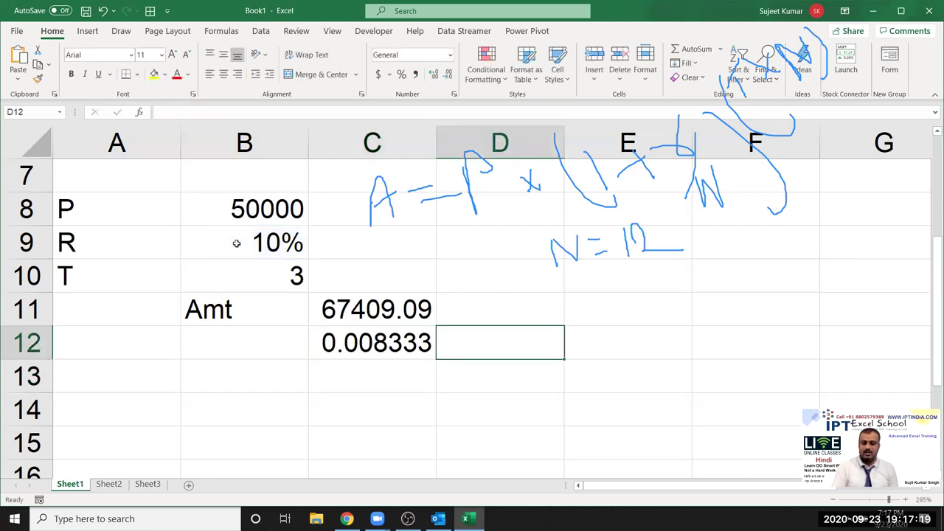
pyautogui.write('=1+')
pyautogui.click(361, 338)
pyautogui.press('Return')
# - Enter total months =B10*12 (36) in E12 and growth factor =D12^E12 (1.348182) in F12
pyautogui.click(600, 353)
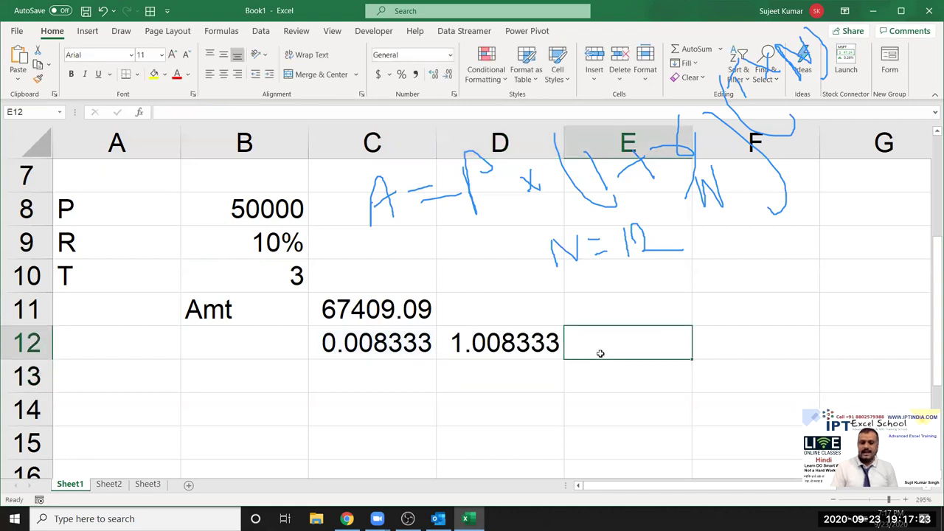
pyautogui.write('=')
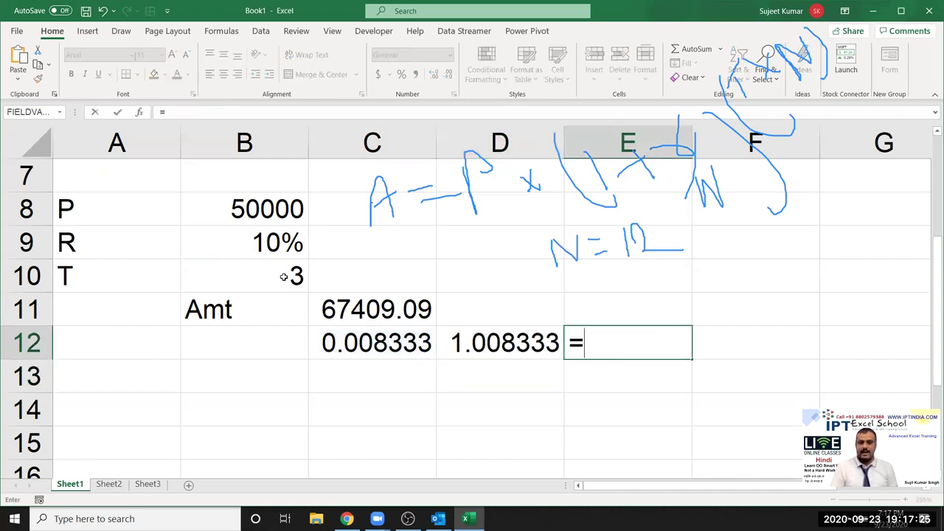
pyautogui.click(284, 276)
pyautogui.write('*12')
pyautogui.press('Return')
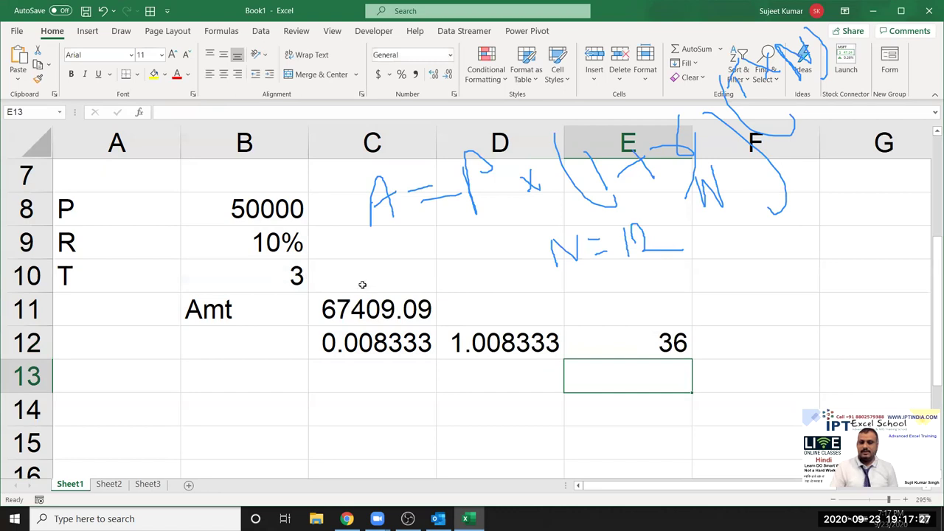
pyautogui.click(729, 344)
pyautogui.write('=')
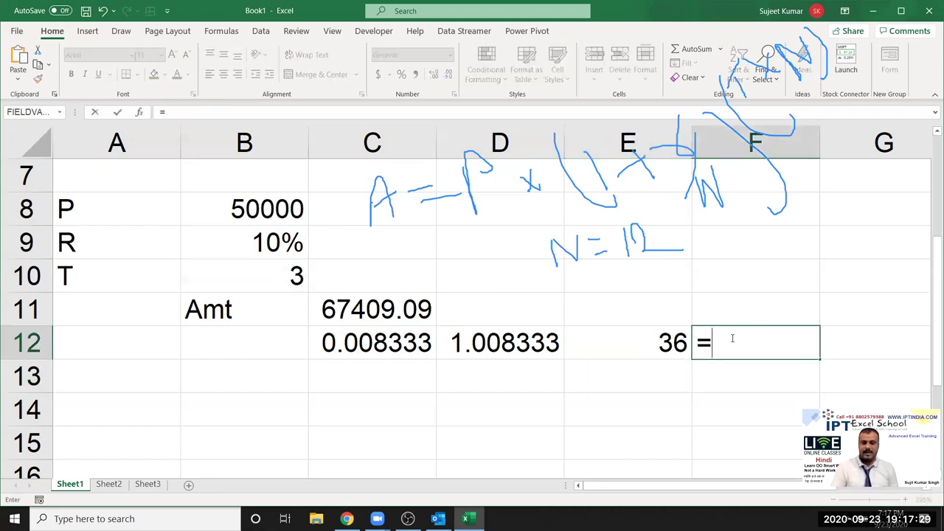
pyautogui.press('Left')
pyautogui.press('Left')
pyautogui.write('^')
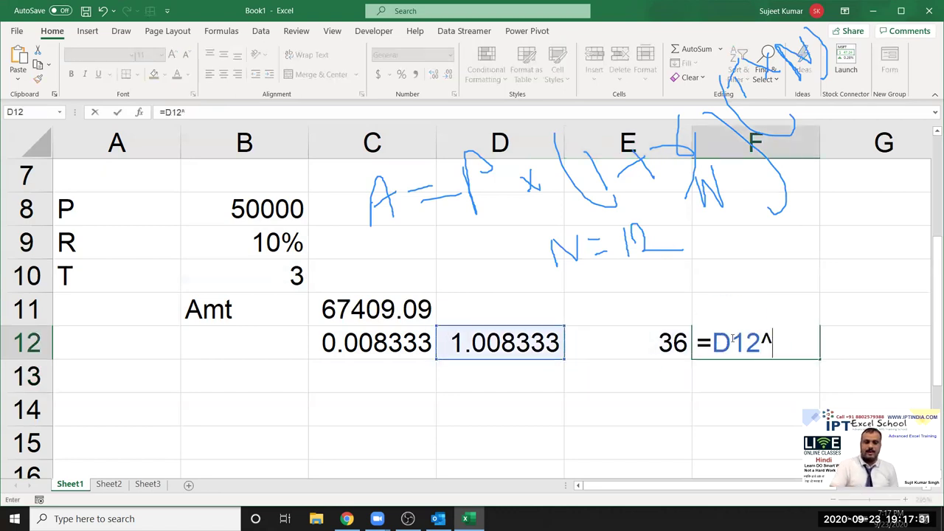
pyautogui.press('Left')
pyautogui.press('Return')
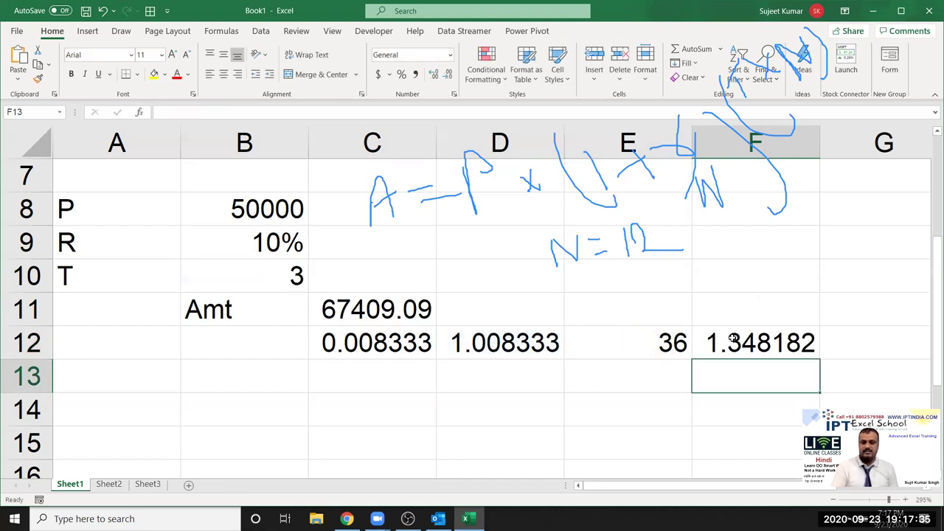
# - Rewrite F13 as =B8*F12 so it shows 67409.09
pyautogui.write('=')
pyautogui.click(283, 217)
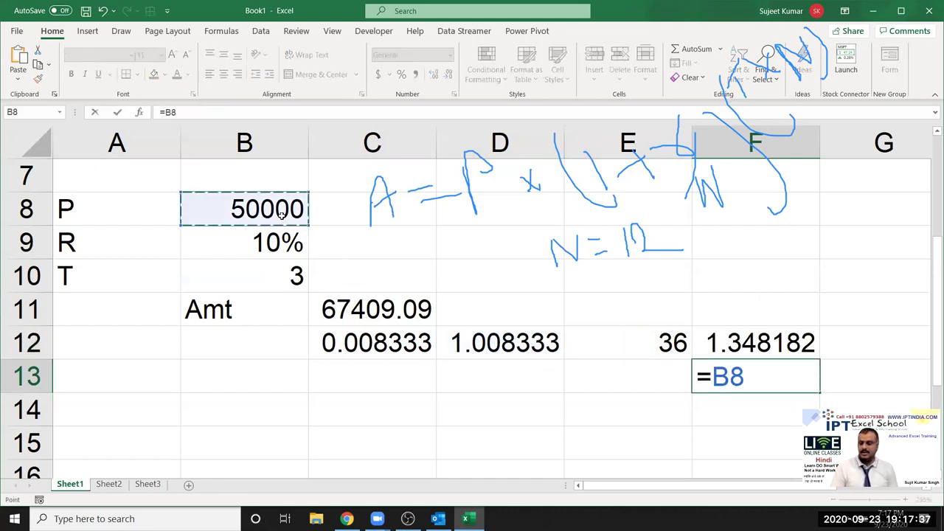
pyautogui.write('*')
pyautogui.click(716, 308)
pyautogui.press('Down')
pyautogui.press('Return')
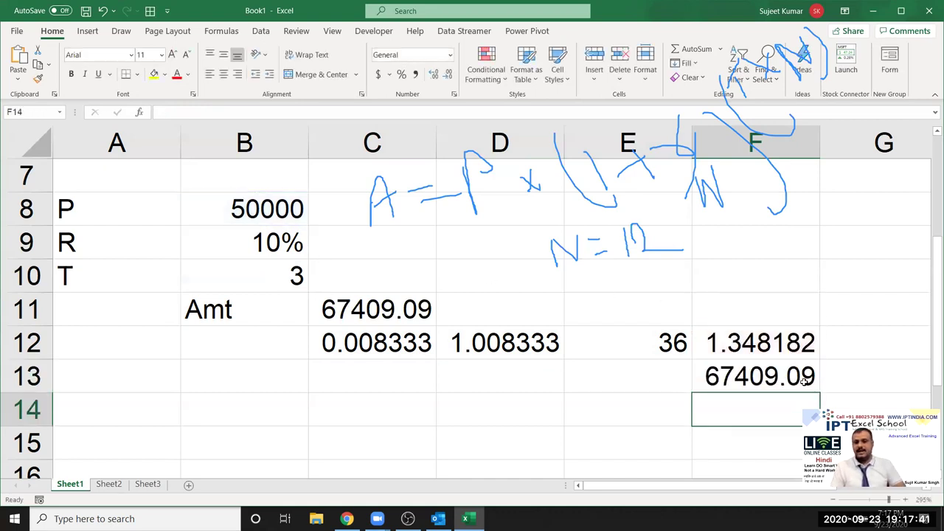
pyautogui.press('Up')
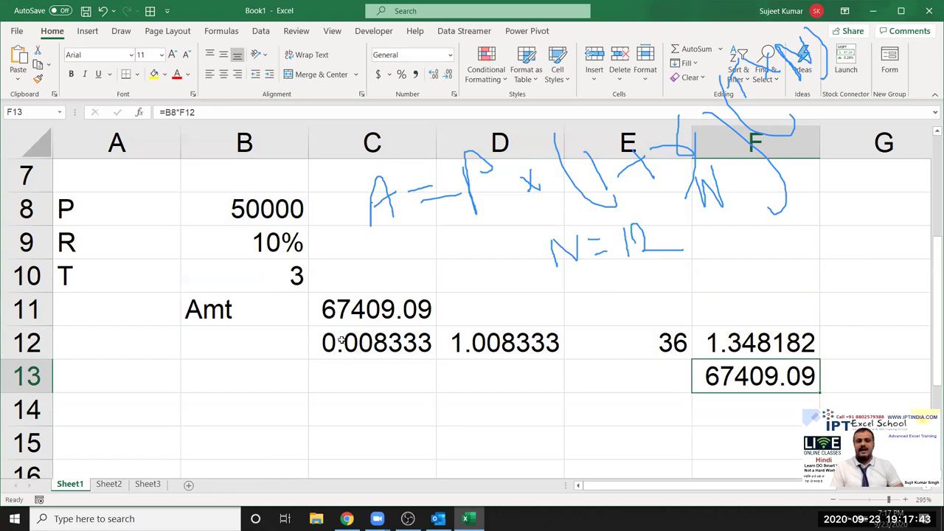
# - Inspect each helper formula in C12, D12, E12, F12 and F13, including F13's references
pyautogui.moveTo(341, 339); pyautogui.dragTo(742, 371)
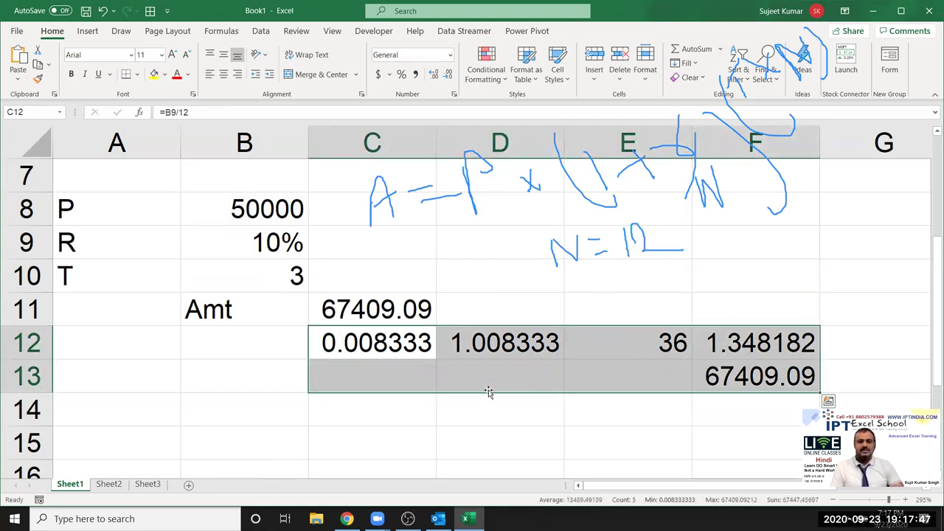
pyautogui.click(400, 347)
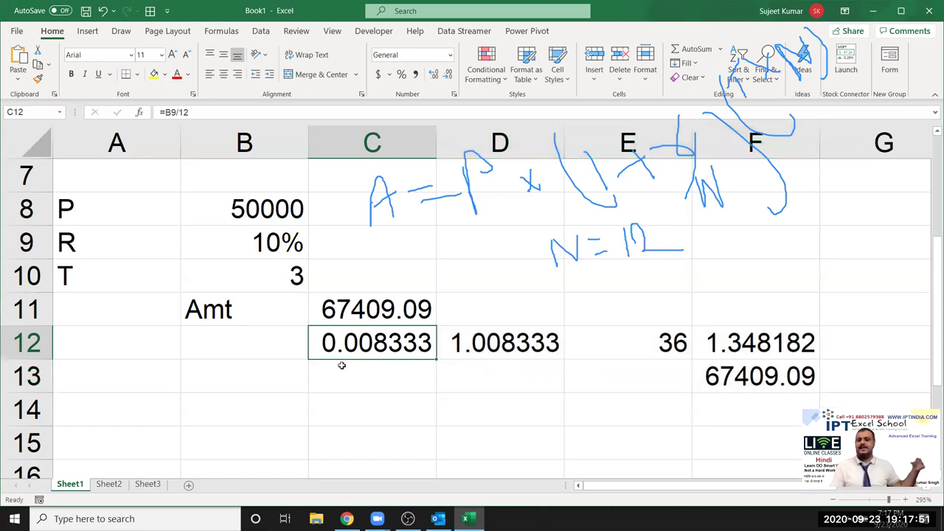
pyautogui.click(492, 343)
pyautogui.click(653, 341)
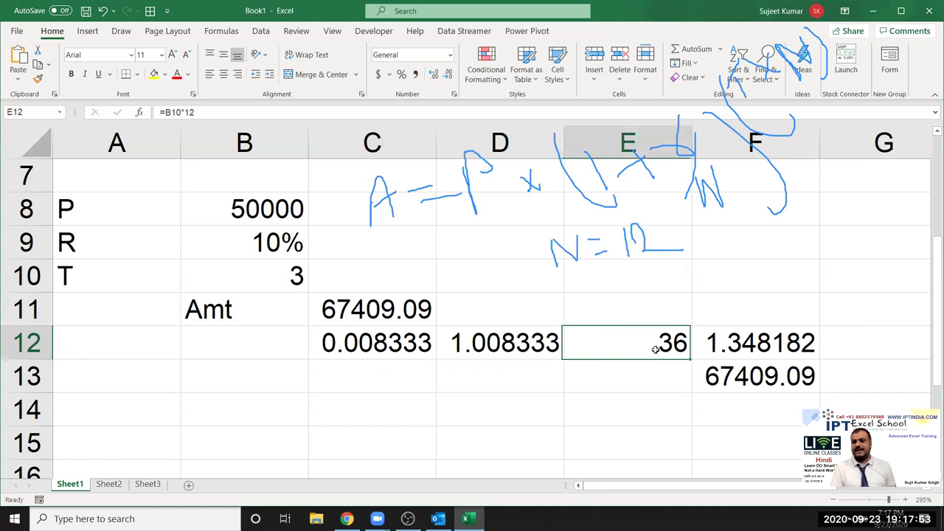
pyautogui.click(725, 346)
pyautogui.click(719, 371)
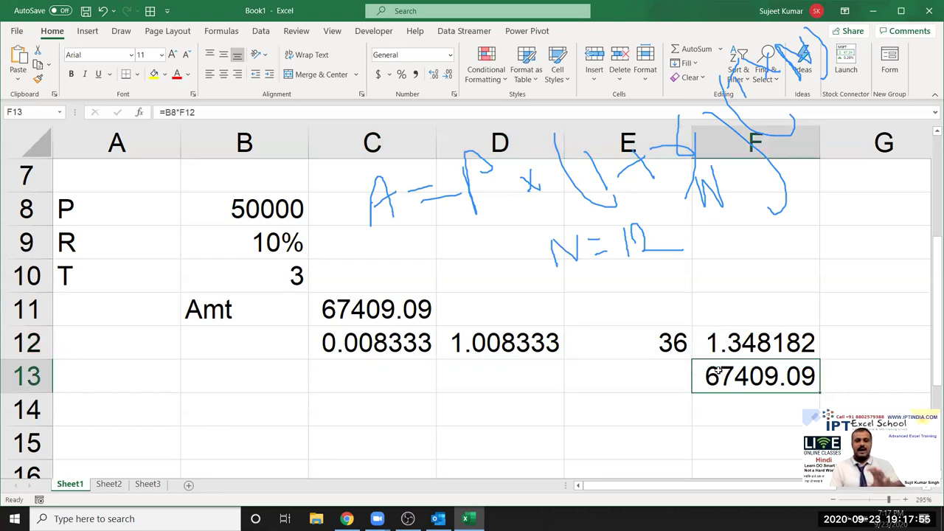
pyautogui.doubleClick(719, 373)
pyautogui.press('Escape')
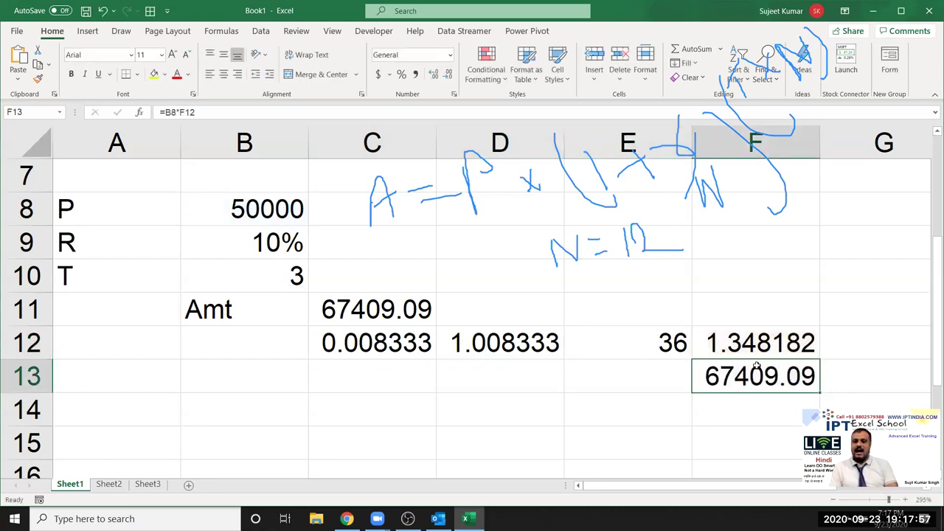
pyautogui.click(368, 340)
# - Replace the C12 reference in D12 with (B9/12), making it =1+(B9/12)
pyautogui.click(166, 112)
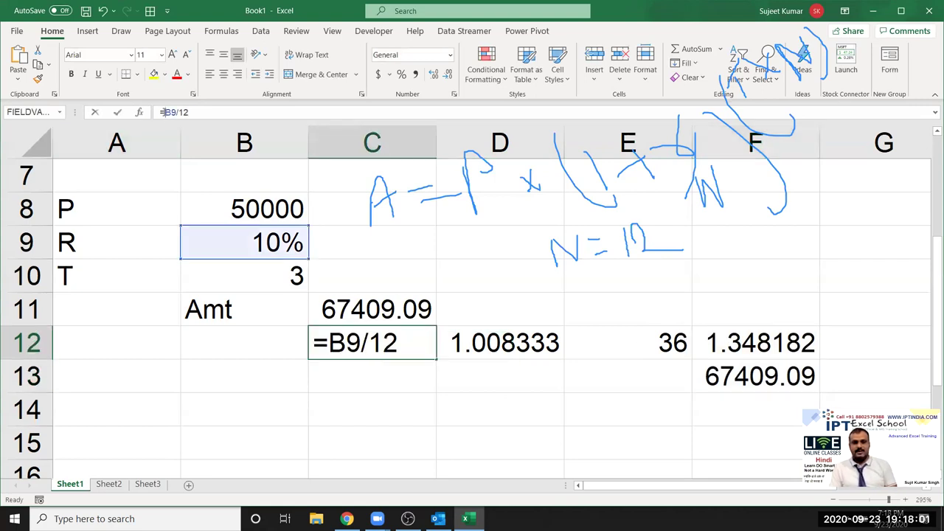
pyautogui.moveTo(330, 343); pyautogui.dragTo(397, 343)
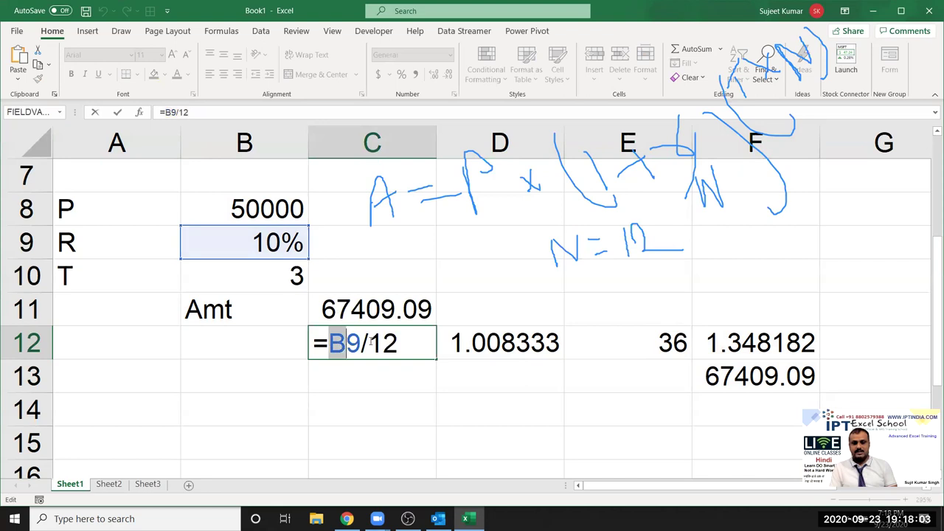
pyautogui.press('Escape')
pyautogui.click(462, 344)
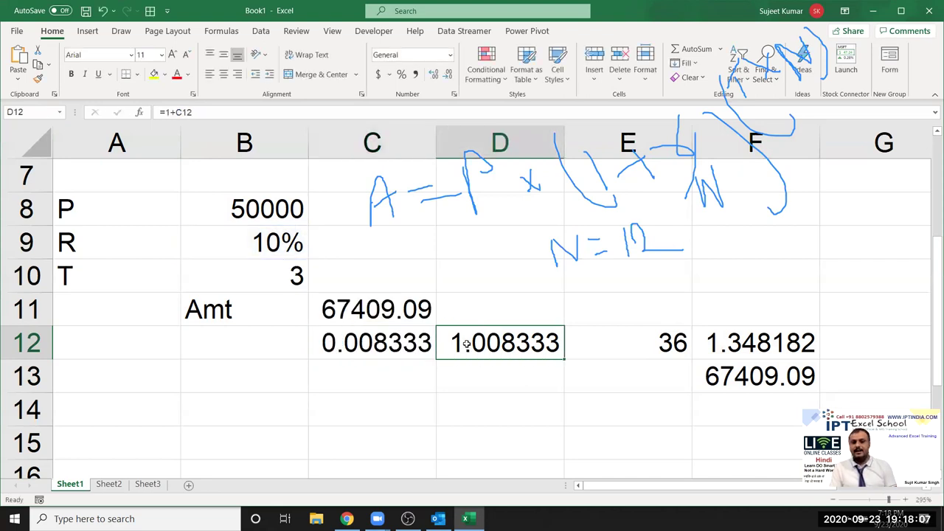
pyautogui.doubleClick(470, 343)
pyautogui.doubleClick(498, 345)
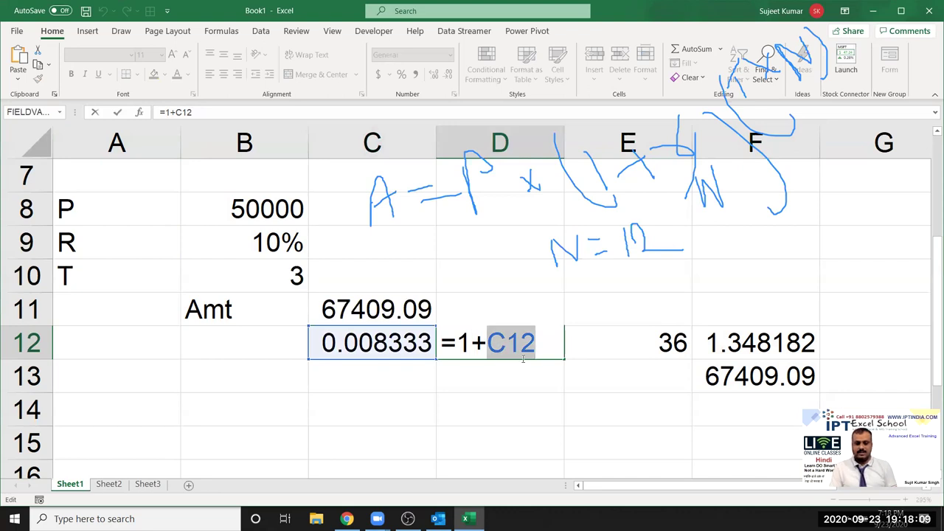
pyautogui.write('()')
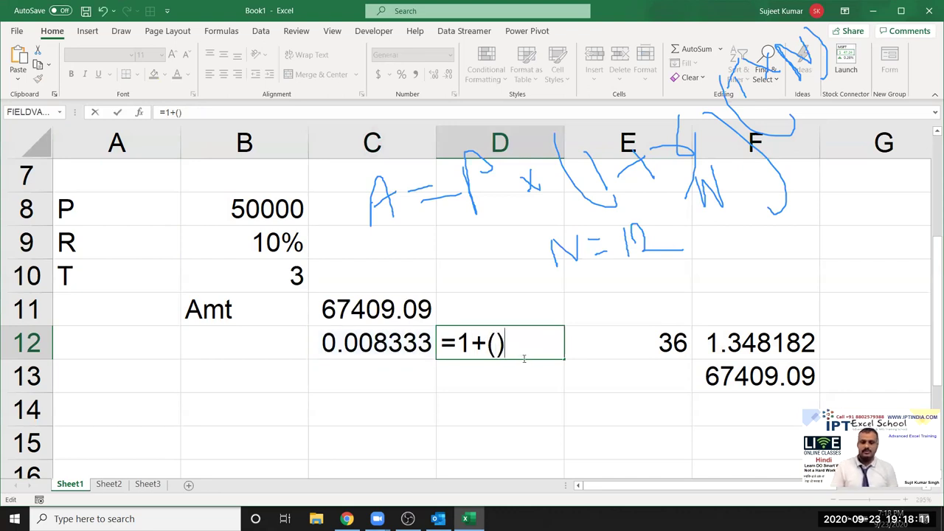
pyautogui.write('B9/12')
pyautogui.press('Return')
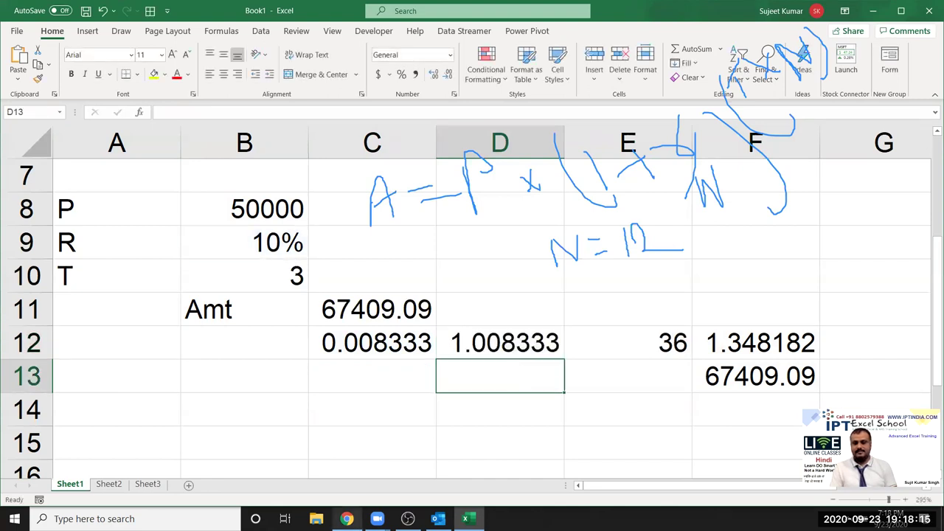
# - Briefly check the YouTube Studio live stream window, then return and review D12's formula
pyautogui.moveTo(347, 519)
pyautogui.click(346, 461)
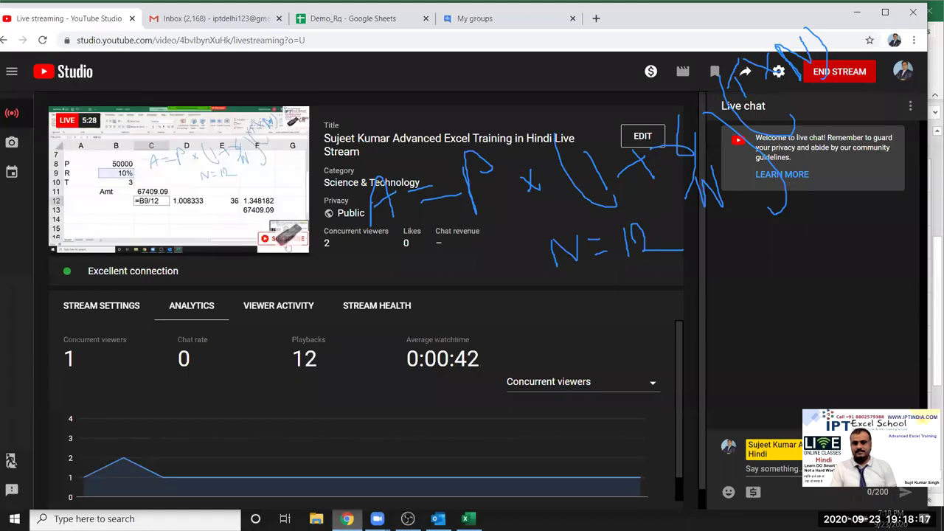
pyautogui.hotkey('alt', 'Tab')
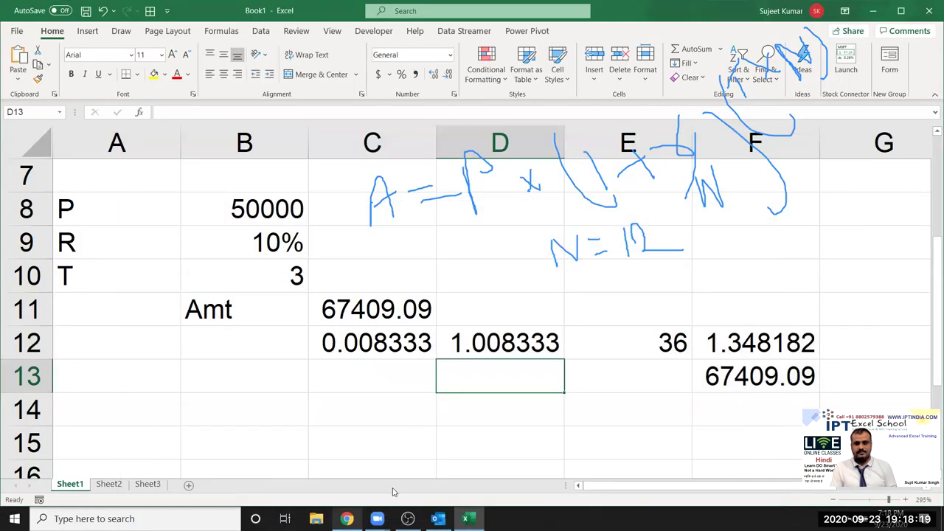
pyautogui.click(449, 354)
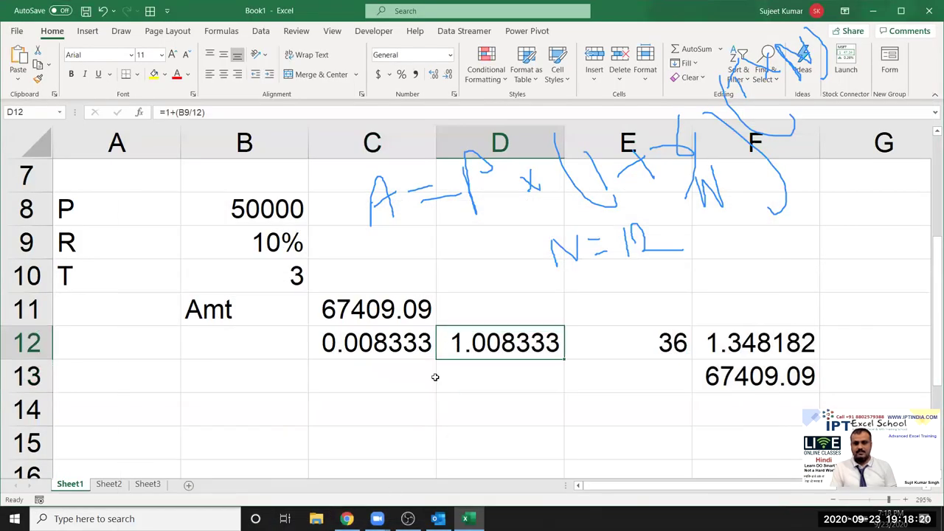
pyautogui.click(351, 332)
# - Clear the monthly-rate value in C12 and review the F12 and D12 formulas
pyautogui.press('Delete')
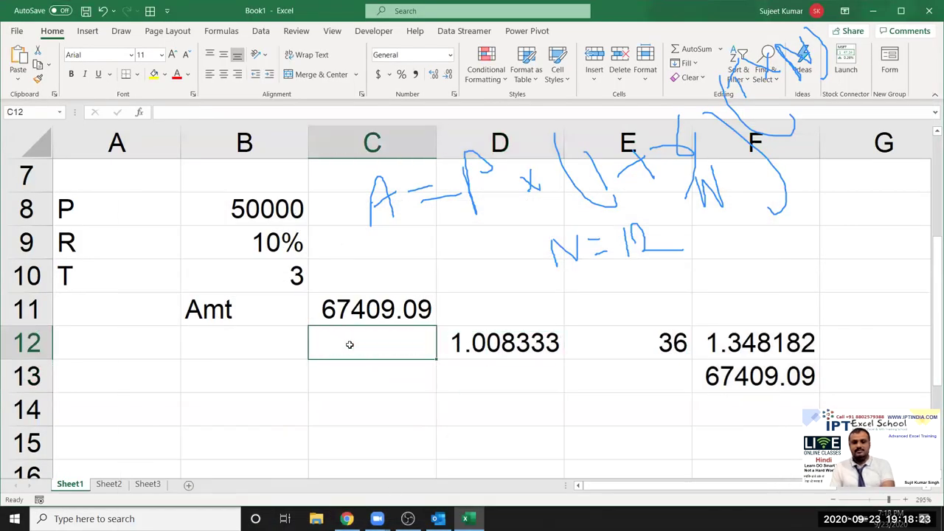
pyautogui.doubleClick(735, 337)
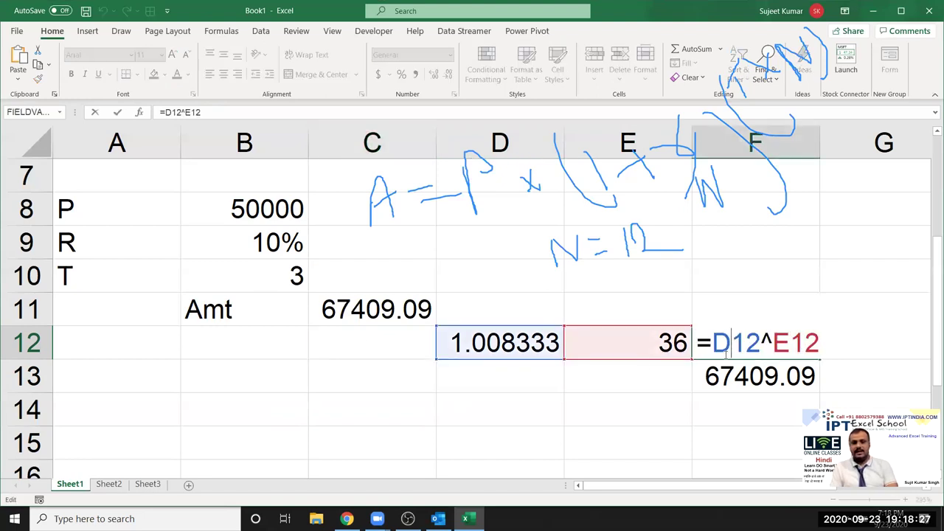
pyautogui.hotkey('ctrl', 'Return')
pyautogui.click(527, 338)
pyautogui.doubleClick(527, 337)
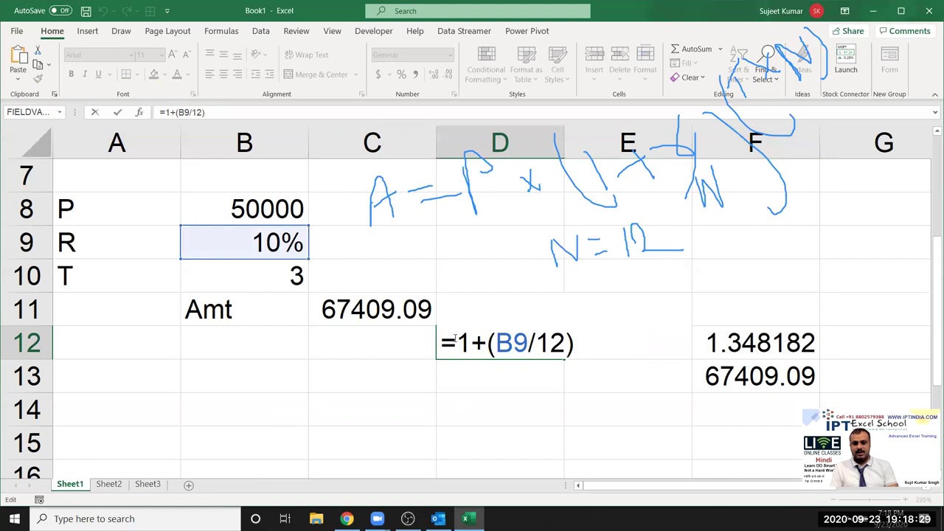
pyautogui.moveTo(457, 338); pyautogui.dragTo(582, 354)
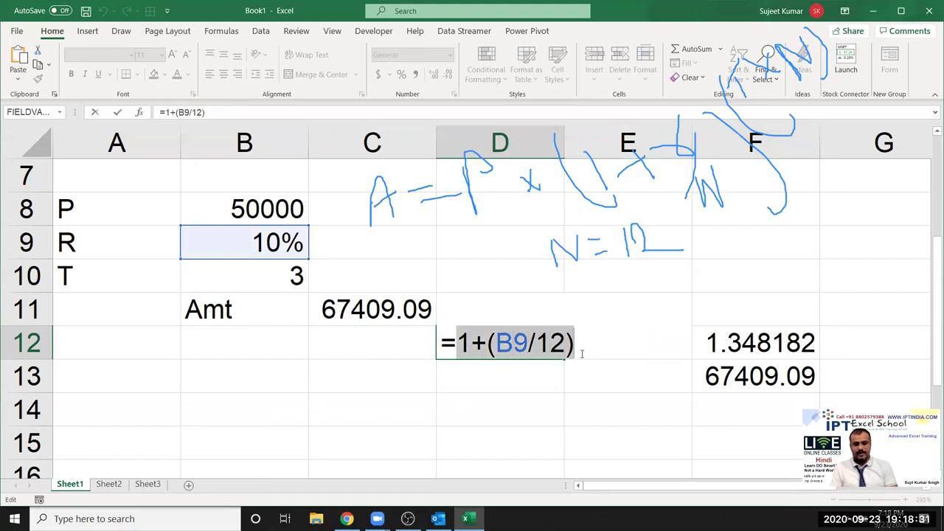
pyautogui.press('Escape')
# - Replace D12 in F12's formula with (1+(B9/12)), giving =(1+(B9/12))^E12
pyautogui.doubleClick(704, 352)
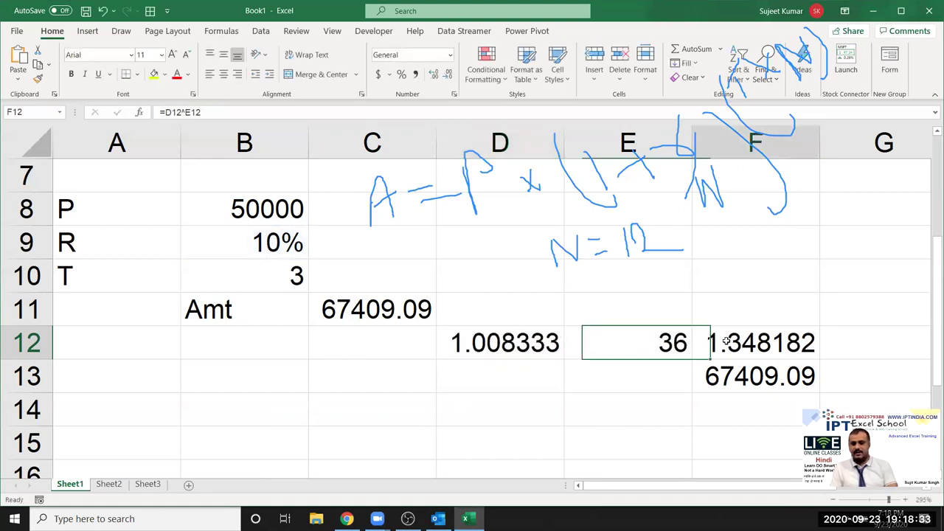
pyautogui.doubleClick(757, 341)
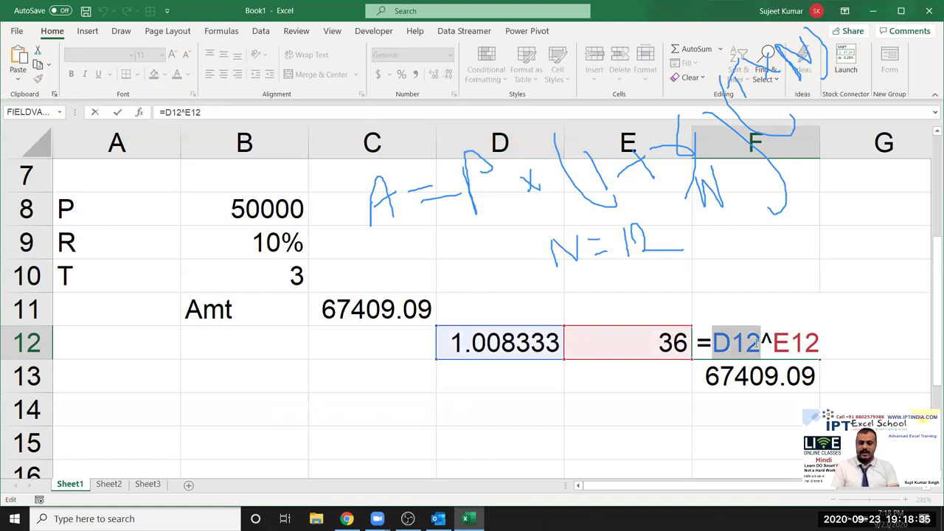
pyautogui.press('BackSpace')
pyautogui.write('()')
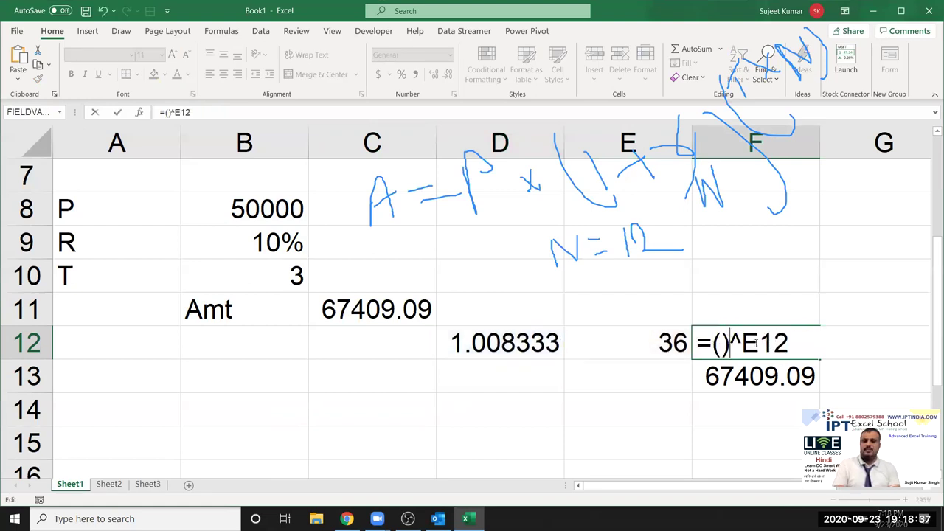
pyautogui.click(722, 341)
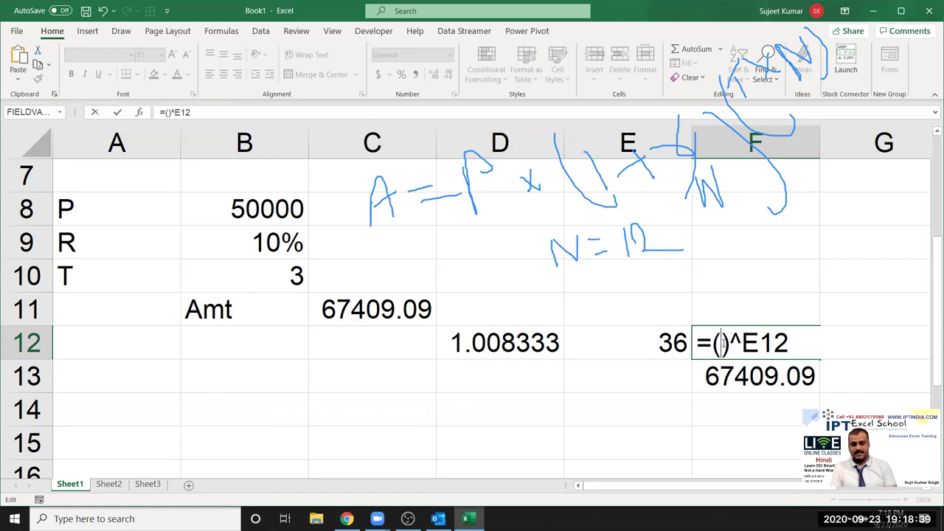
pyautogui.write('1+(B9/12)')
pyautogui.press('Return')
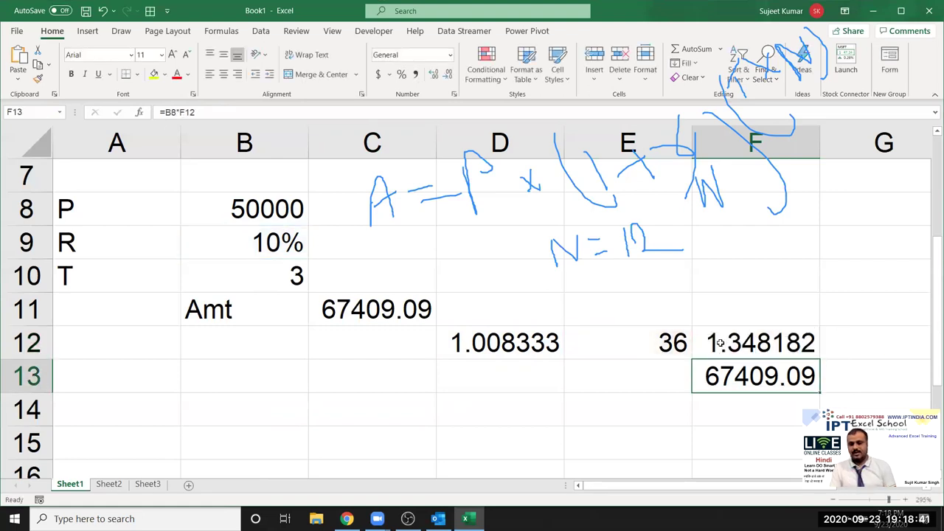
# - Replace the E12 exponent in F12 with (B10*12), still showing 1.348182
pyautogui.doubleClick(634, 337)
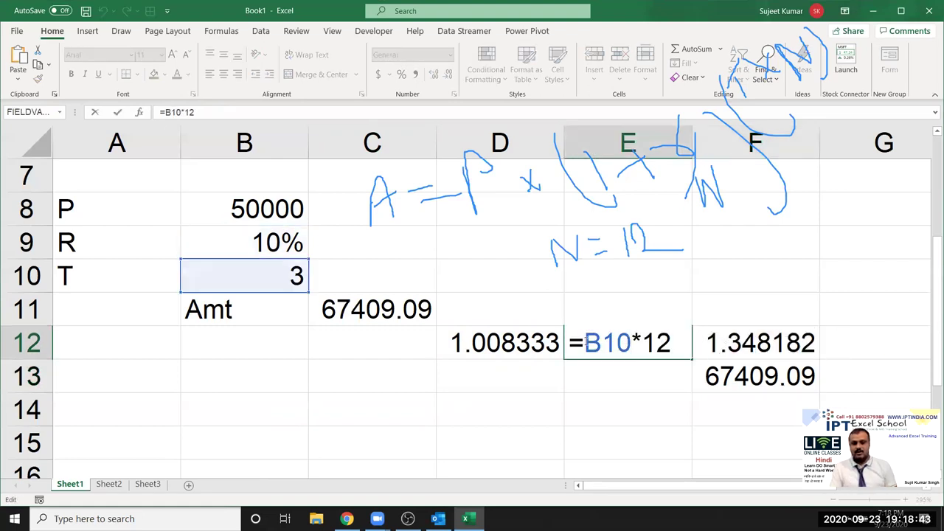
pyautogui.moveTo(585, 342); pyautogui.dragTo(671, 342)
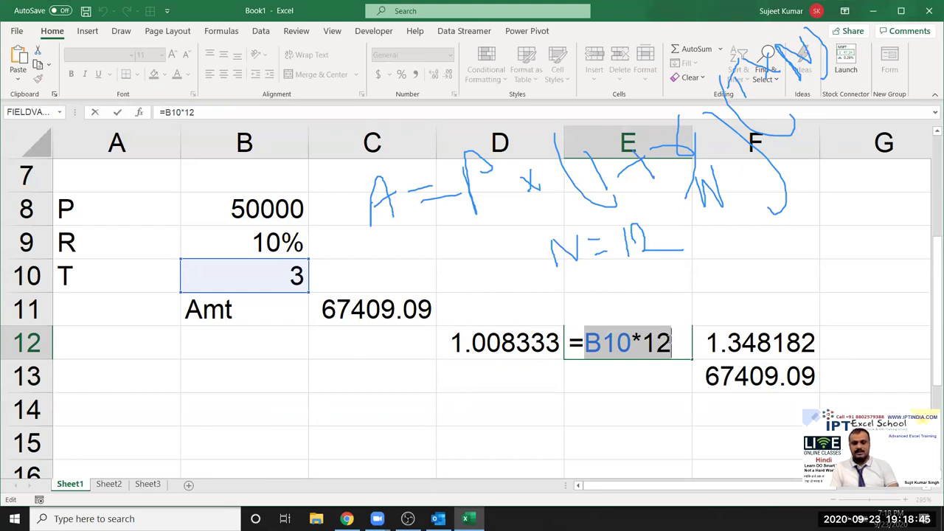
pyautogui.press('Escape')
pyautogui.doubleClick(756, 342)
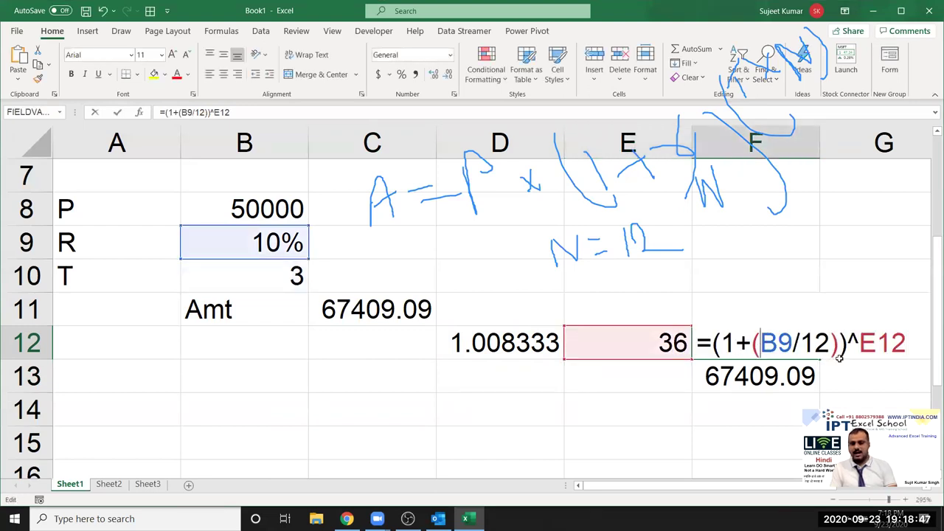
pyautogui.doubleClick(876, 345)
pyautogui.write('(B9/12))^(')
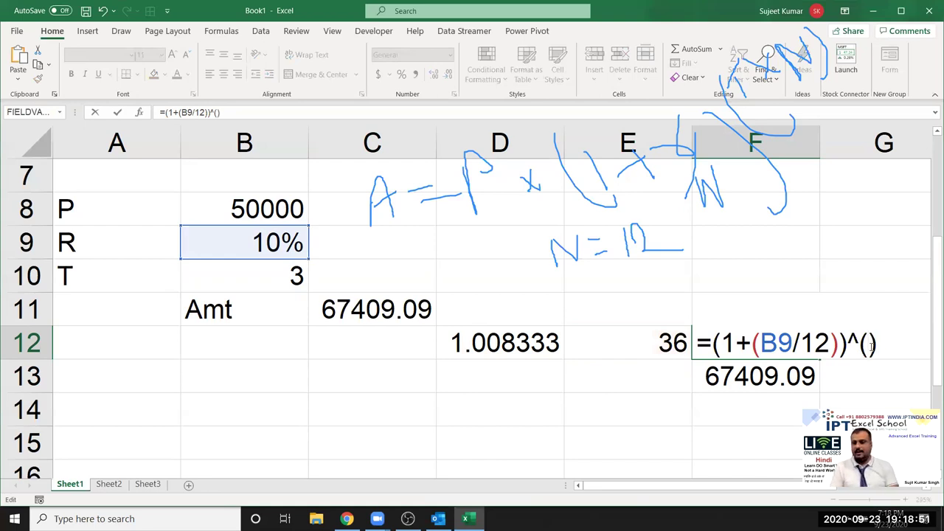
pyautogui.write('B10*12')
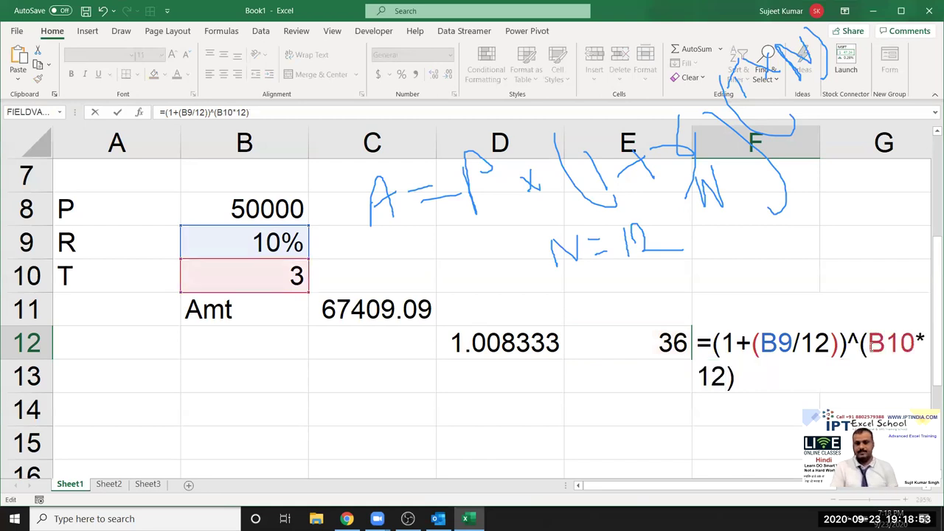
pyautogui.press('Return')
pyautogui.press('Up')
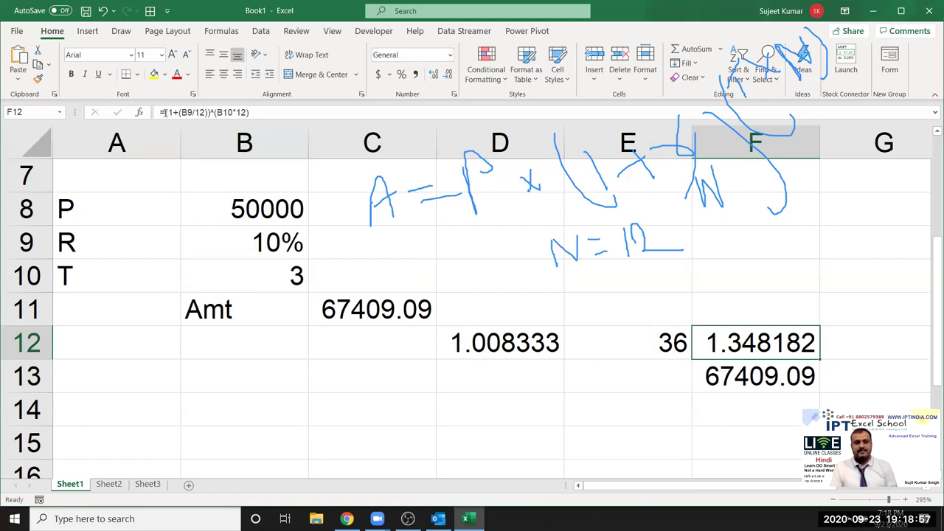
pyautogui.moveTo(163, 112); pyautogui.dragTo(268, 119)
pyautogui.hotkey('ctrl', 'c')
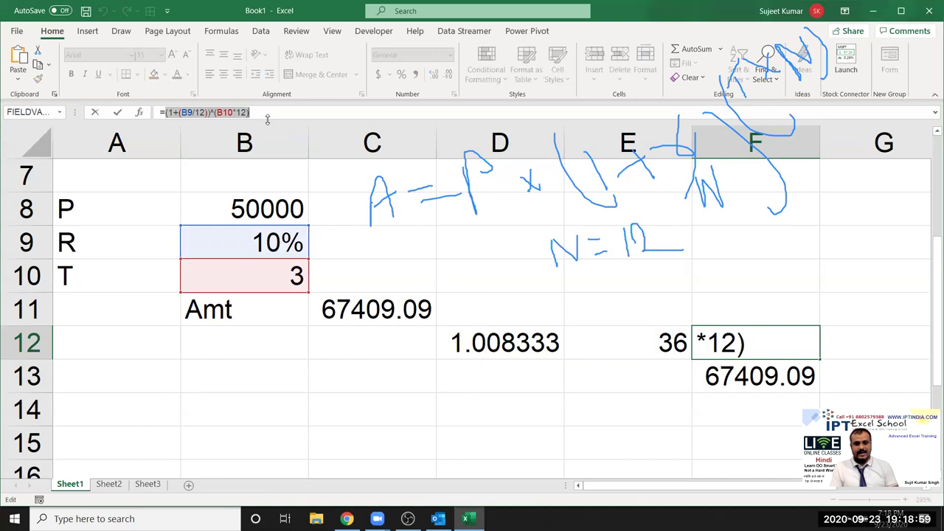
pyautogui.press('Escape')
# - Clear helper cells D12:E12 and copy F12's growth-factor expression
pyautogui.click(484, 337)
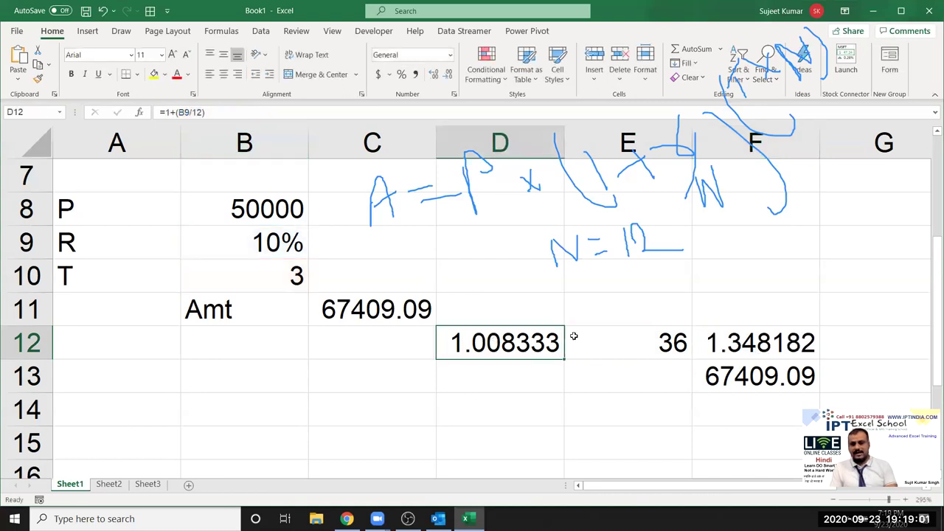
pyautogui.keyDown('shift'); pyautogui.click(573, 336); pyautogui.keyUp('shift')
pyautogui.press('Delete')
pyautogui.doubleClick(720, 344)
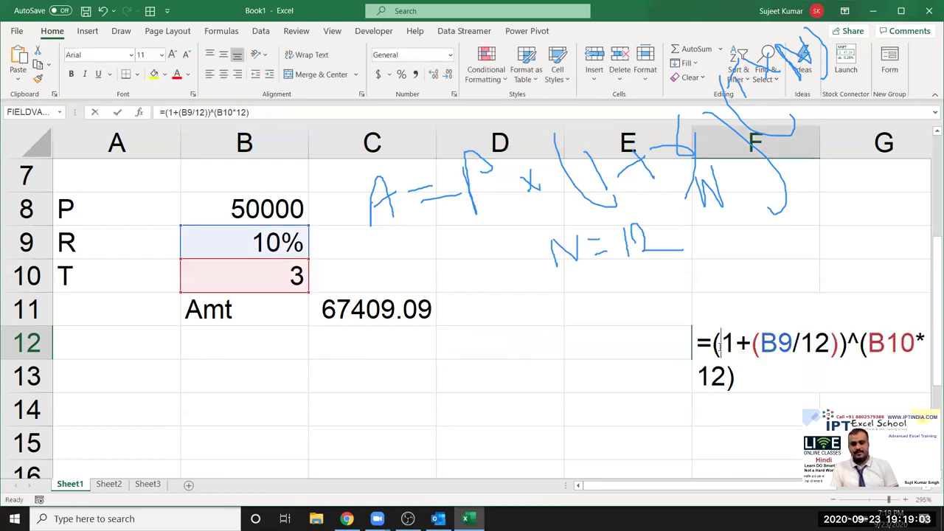
pyautogui.moveTo(712, 344); pyautogui.dragTo(735, 377)
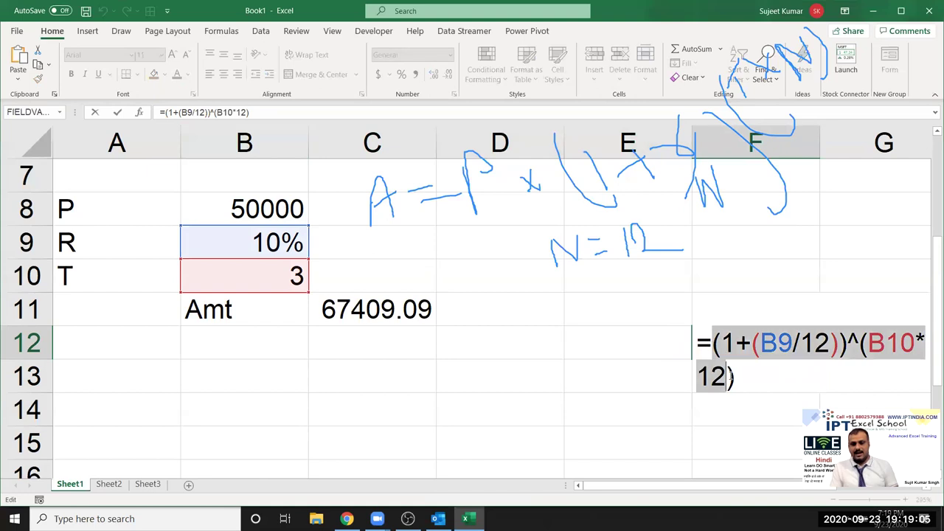
pyautogui.press('Escape')
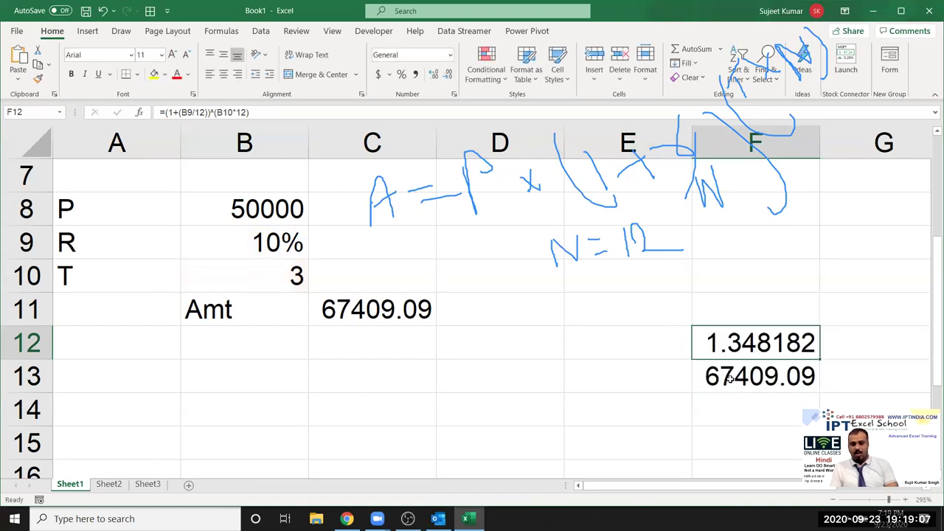
# - Swap F12 in F13's formula for the pasted expression: =B8*((1+(B9/12))^(B10*12))
pyautogui.doubleClick(729, 377)
pyautogui.doubleClick(729, 377)
pyautogui.doubleClick(766, 377)
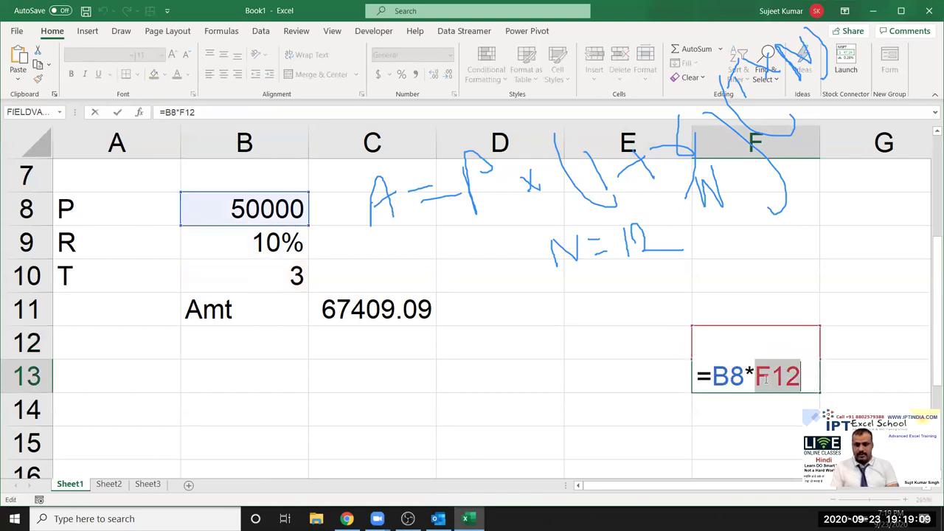
pyautogui.write('(')
pyautogui.hotkey('ctrl', 'v')
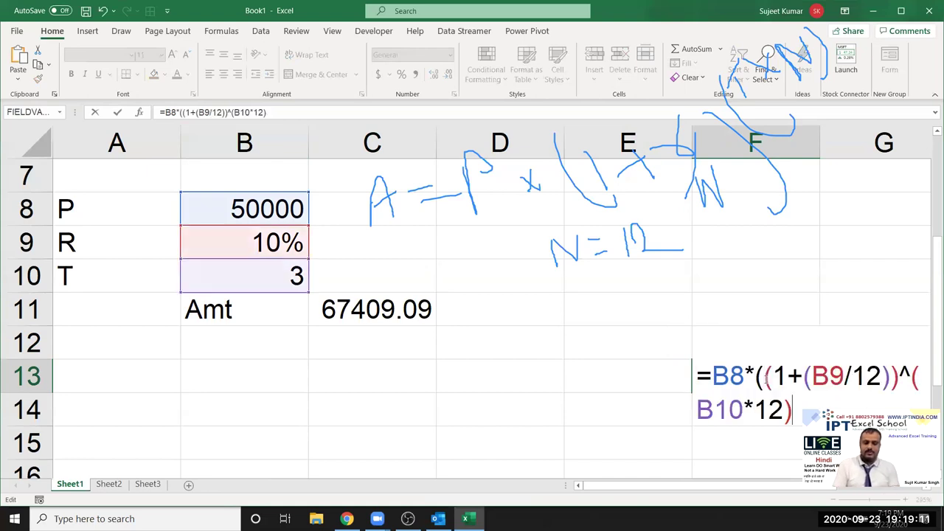
pyautogui.write(')')
pyautogui.hotkey('ctrl', 'Return')
# - Clear F12 and copy F13's combined formula into C12
pyautogui.press('Up')
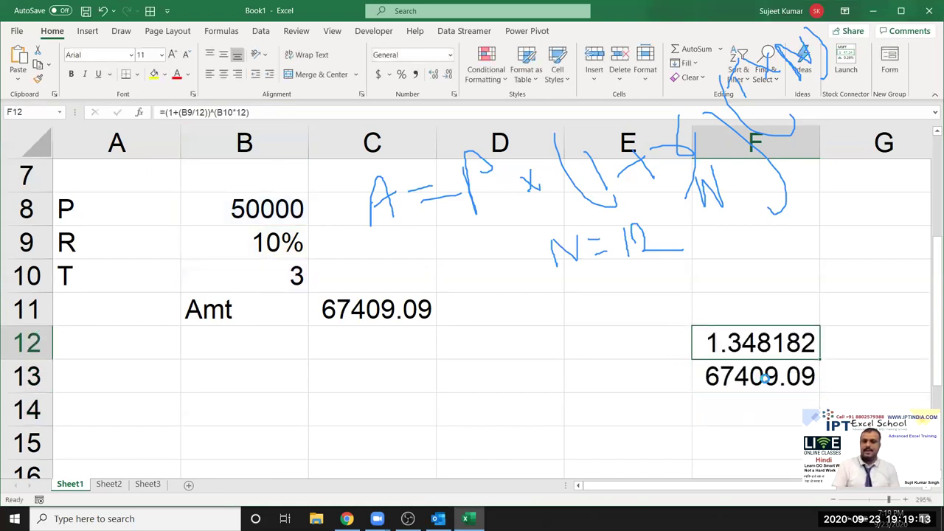
pyautogui.press('Delete')
pyautogui.press('Down')
pyautogui.hotkey('ctrl', 'c')
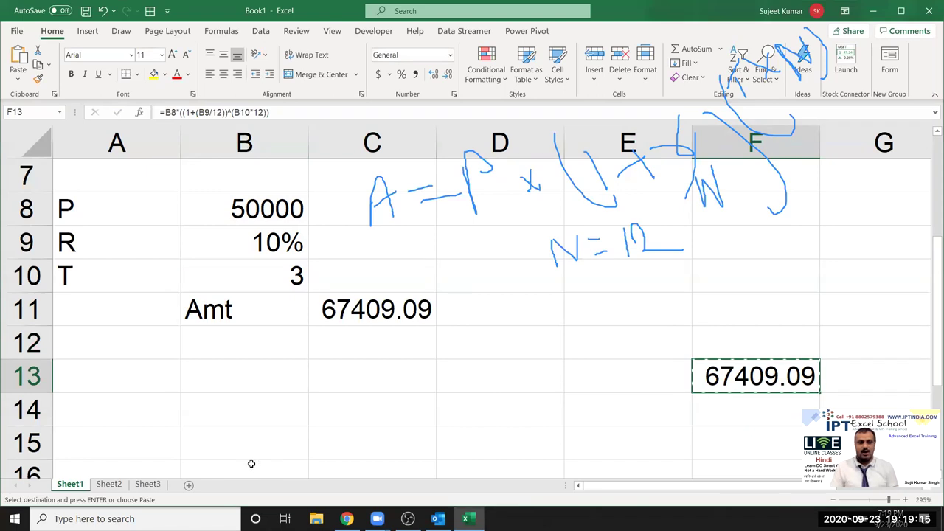
pyautogui.click(368, 347)
pyautogui.press('Return')
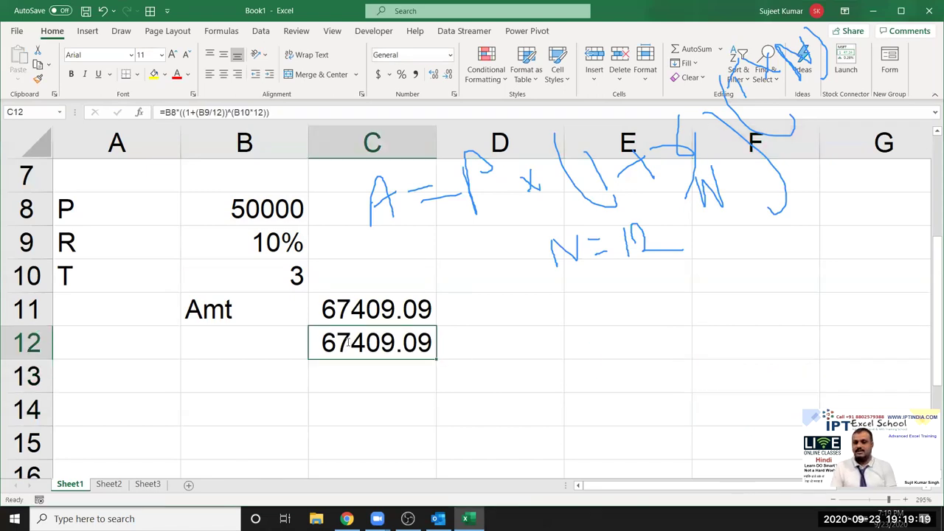
pyautogui.doubleClick(349, 342)
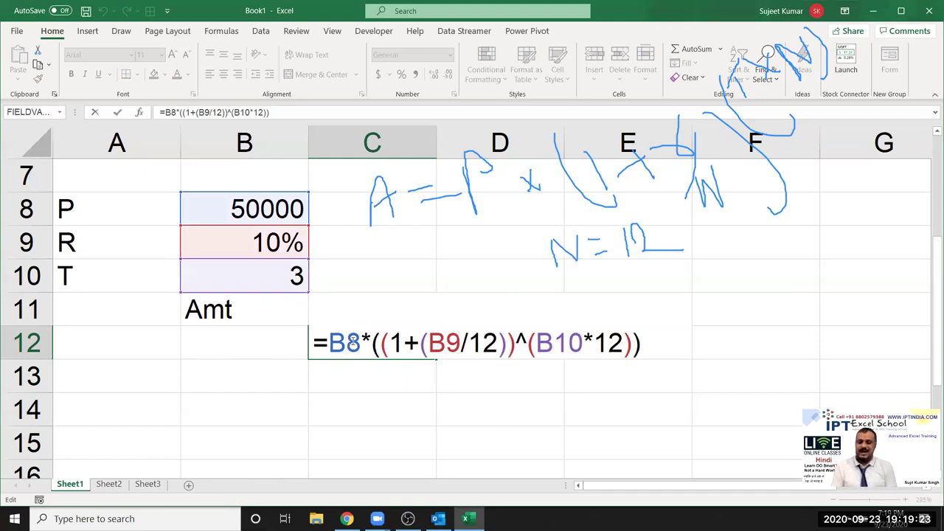
pyautogui.press('Return')
pyautogui.doubleClick(373, 312)
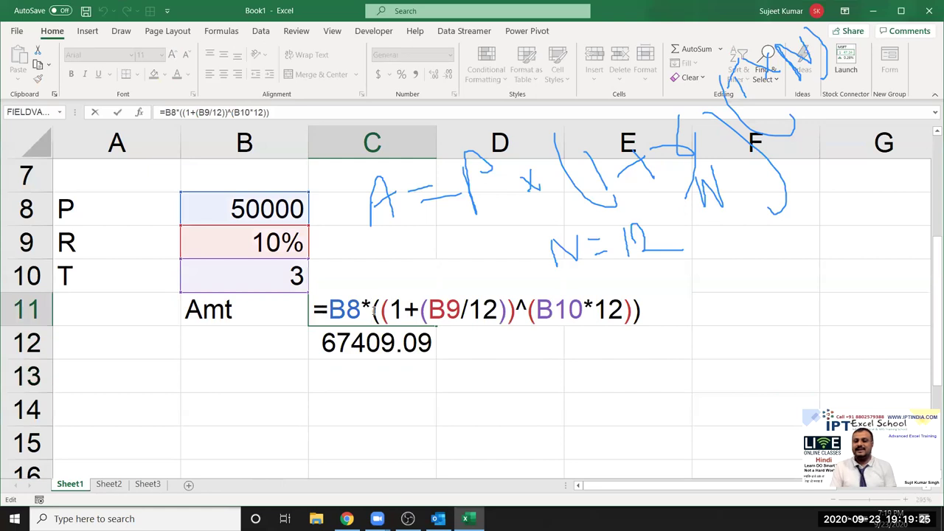
pyautogui.press('Return')
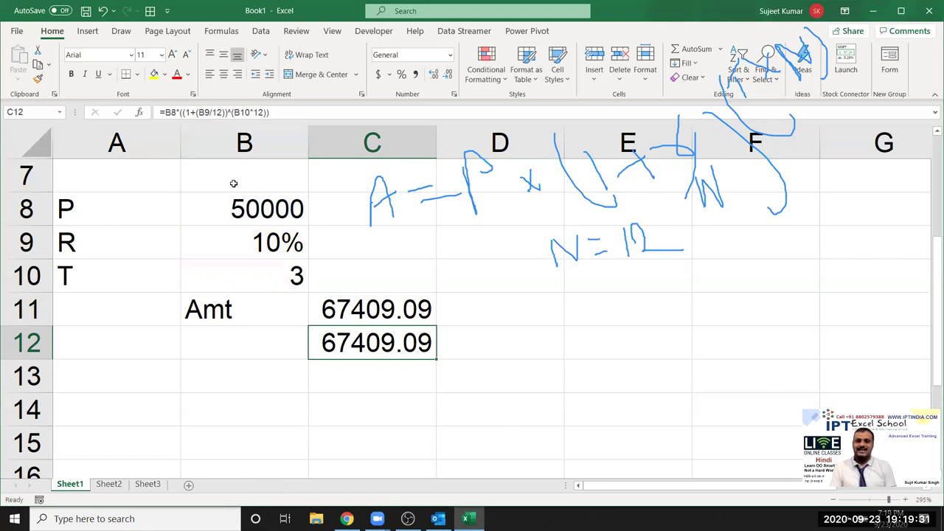
pyautogui.press('Escape')
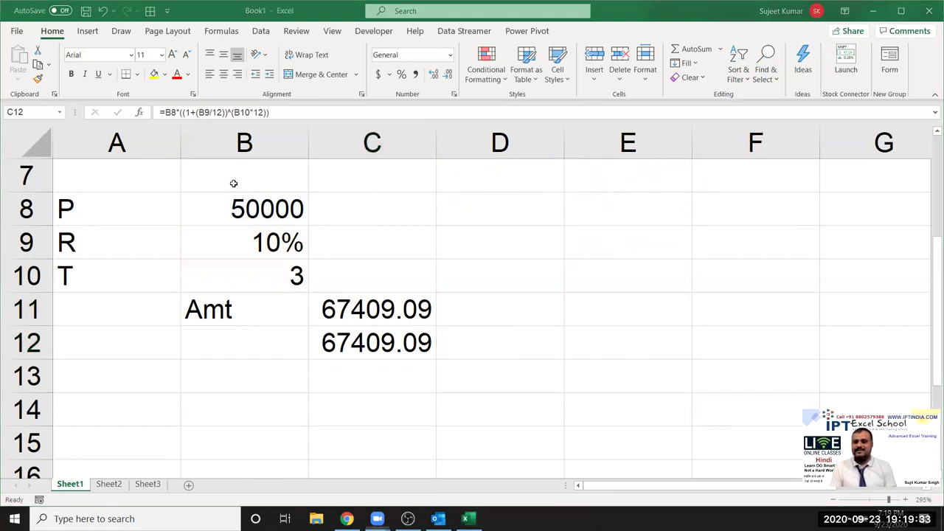
pyautogui.click(384, 347)
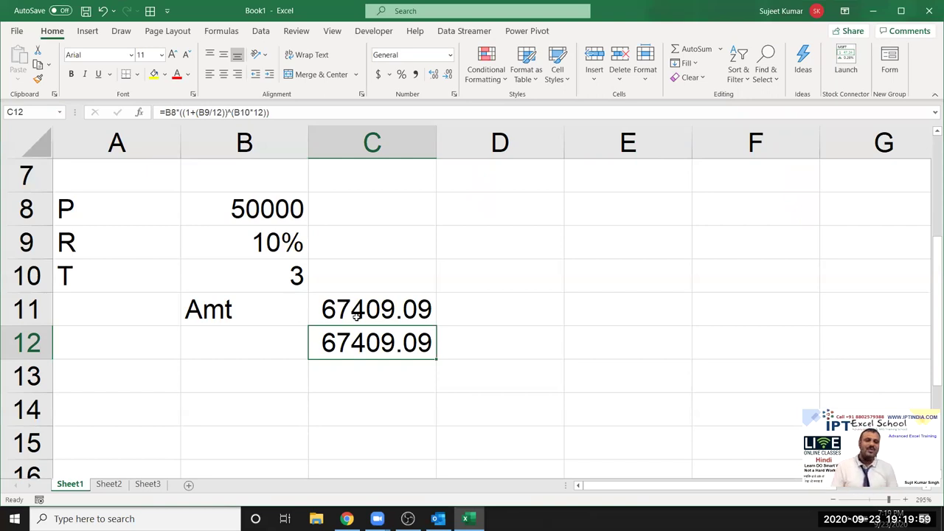
pyautogui.click(347, 316)
pyautogui.click(343, 336)
pyautogui.click(346, 320)
pyautogui.click(354, 334)
pyautogui.click(352, 311)
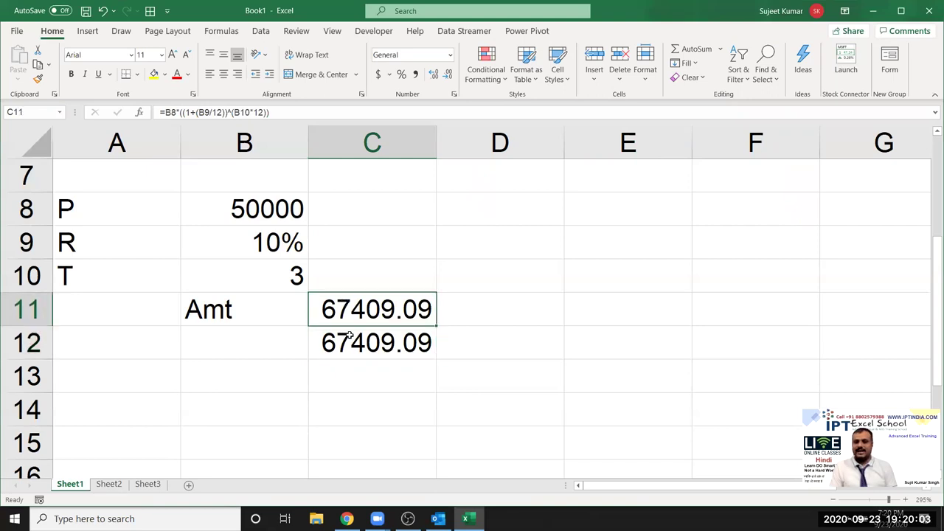
pyautogui.click(347, 337)
# - Label A14 as MRP with a ? placeholder in B14
pyautogui.scroll(-1, 145, 324)
pyautogui.scroll(-1, 140, 322)
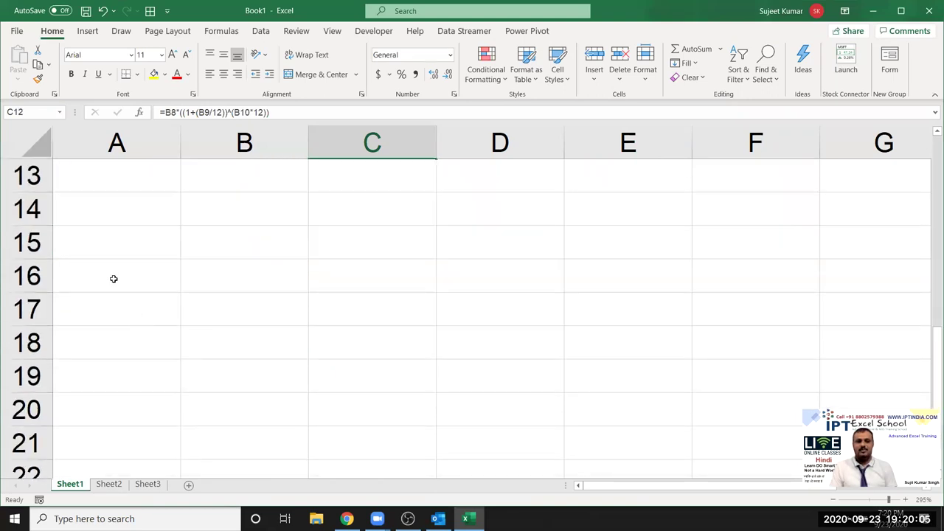
pyautogui.click(82, 209)
pyautogui.write('A')
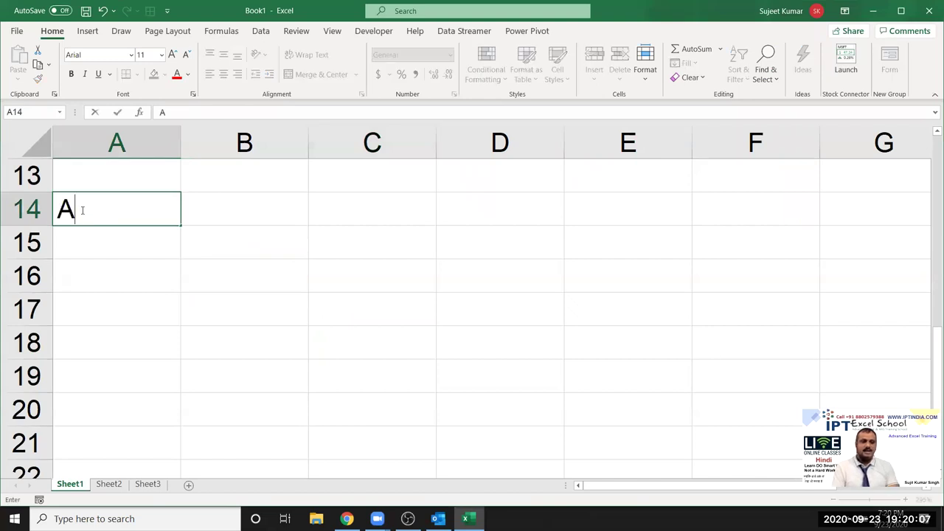
pyautogui.press('BackSpace')
pyautogui.write('MRP')
pyautogui.press('Return')
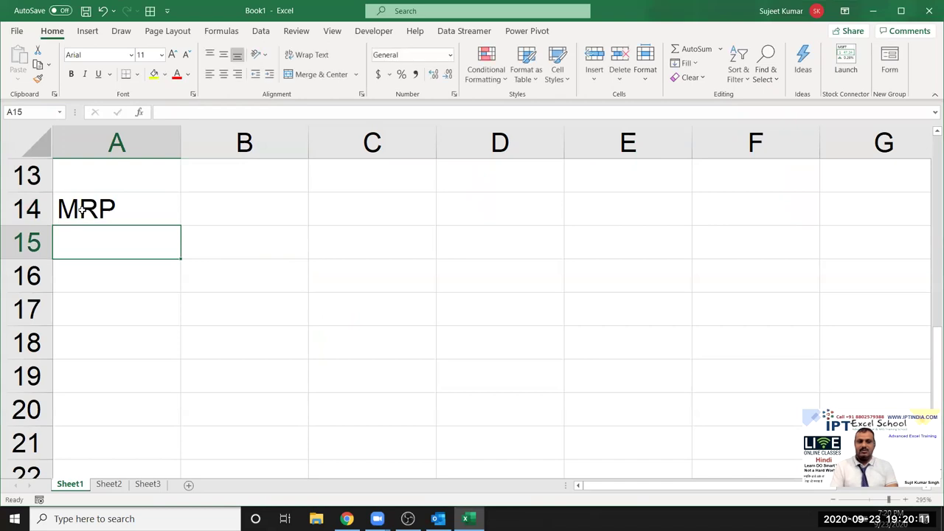
pyautogui.press('Up')
pyautogui.press('Right')
pyautogui.write('?')
pyautogui.press('Return')
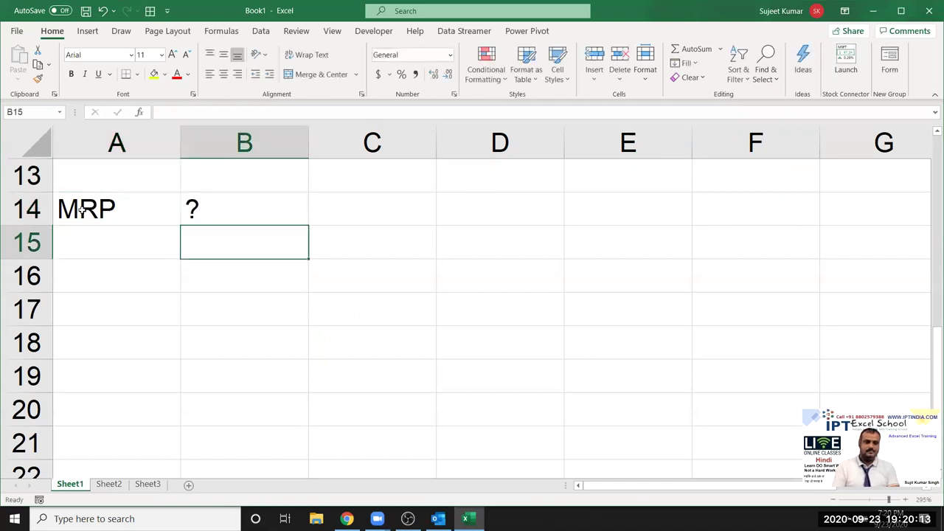
# - Enter Cost 50 in A15:B15 and begin B17's formula referencing B15
pyautogui.press('Left')
pyautogui.write('Cost')
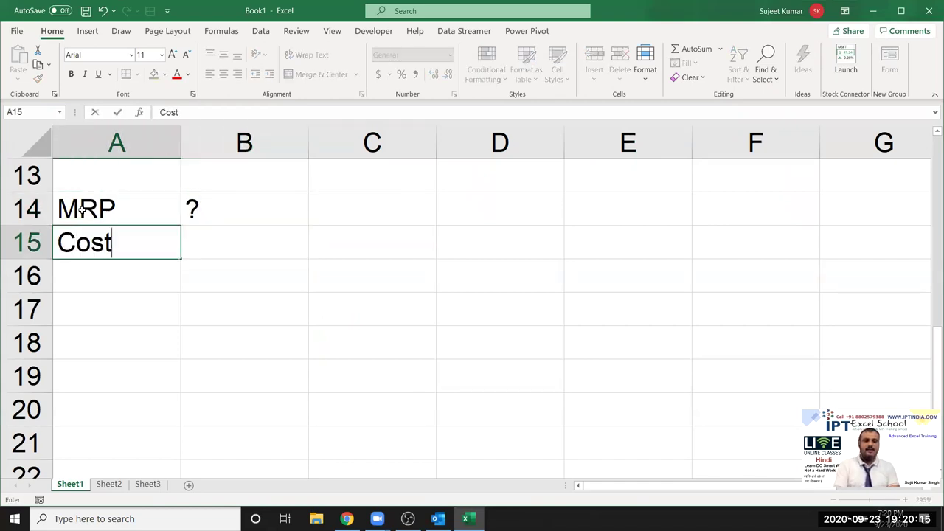
pyautogui.press('Tab')
pyautogui.write('50')
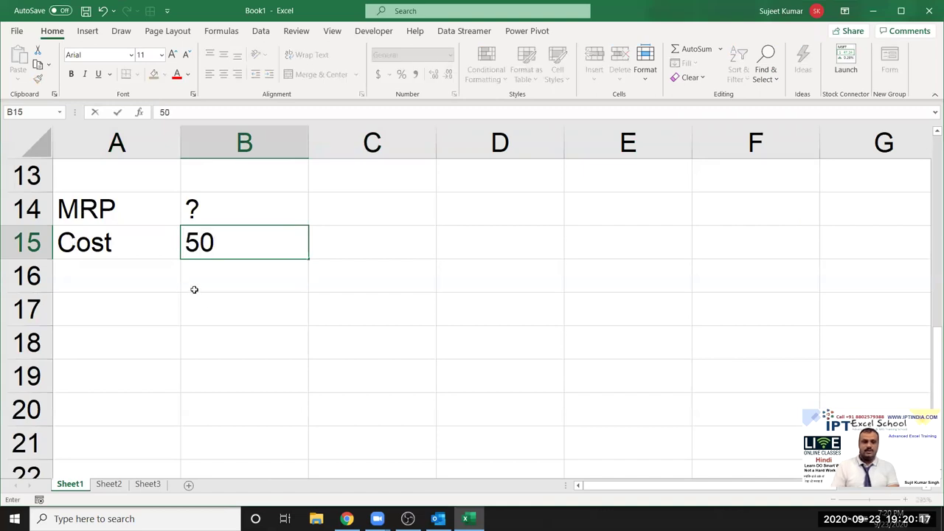
pyautogui.click(209, 297)
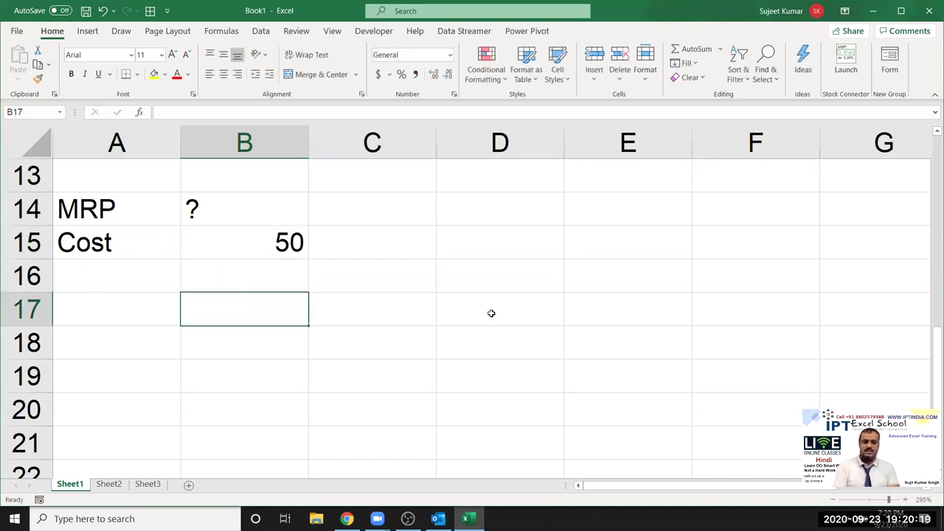
pyautogui.write('=')
pyautogui.click(285, 255)
# - Complete B17 as the 5% markup and set B18 to =B15+B17, giving 52.5
pyautogui.write('*5%')
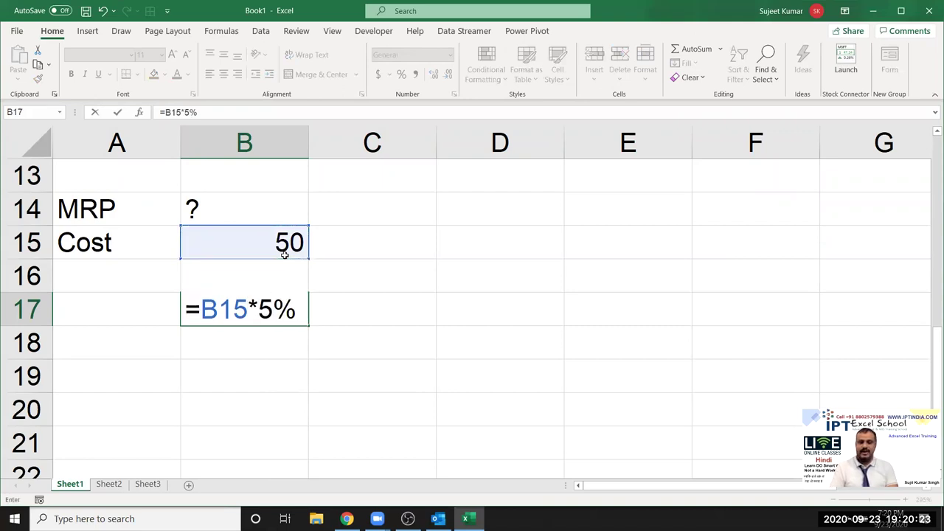
pyautogui.press('Return')
pyautogui.write('=')
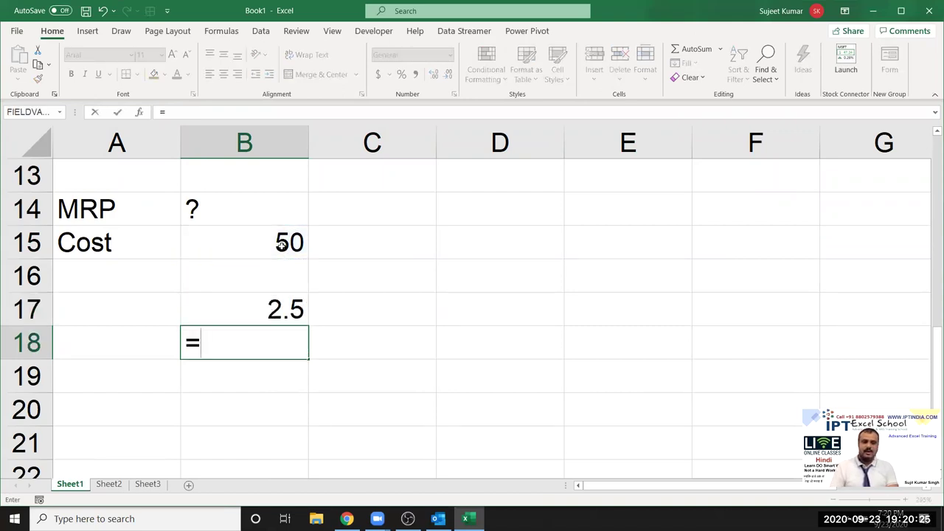
pyautogui.click(282, 246)
pyautogui.write('+')
pyautogui.press('Up')
pyautogui.press('Return')
pyautogui.press('Up')
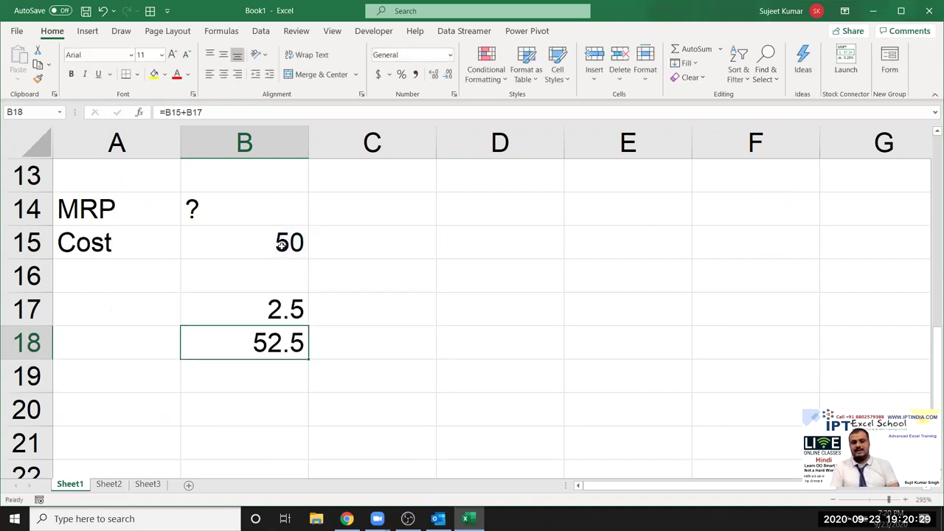
# - Add the 10% markup =B18*10% in C17 and total =B18+C17 in C18, giving 57.75
pyautogui.press('Right')
pyautogui.press('Up')
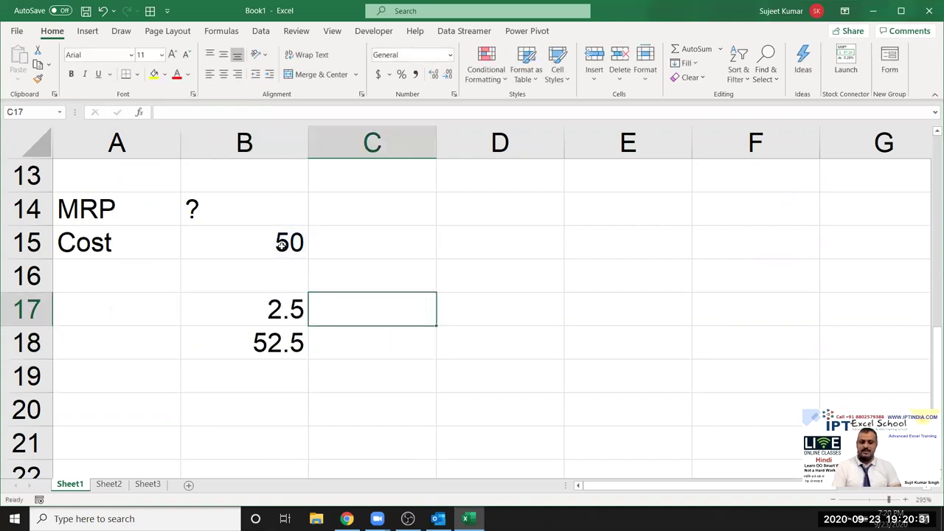
pyautogui.write('=')
pyautogui.press('Down')
pyautogui.press('Left')
pyautogui.write('*10%')
pyautogui.press('Return')
pyautogui.write('=')
pyautogui.press('Left')
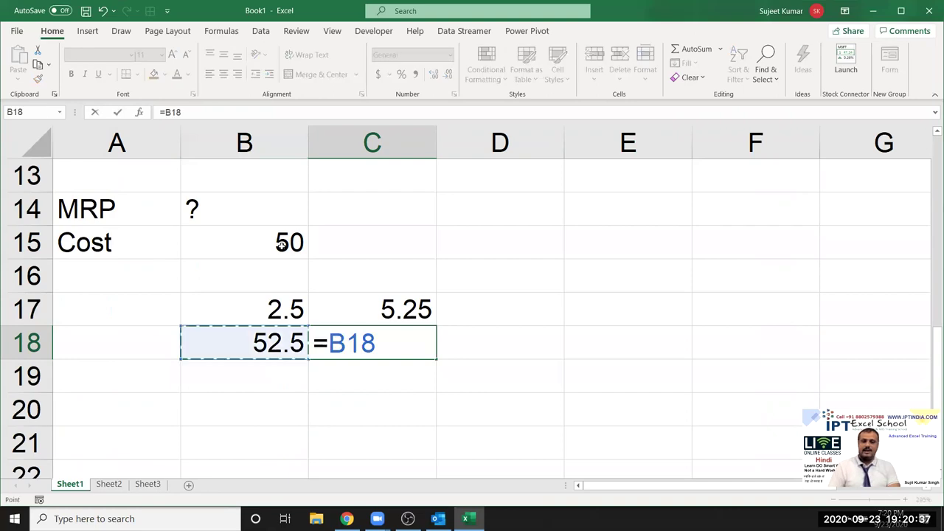
pyautogui.write('+')
pyautogui.press('Up')
pyautogui.press('Return')
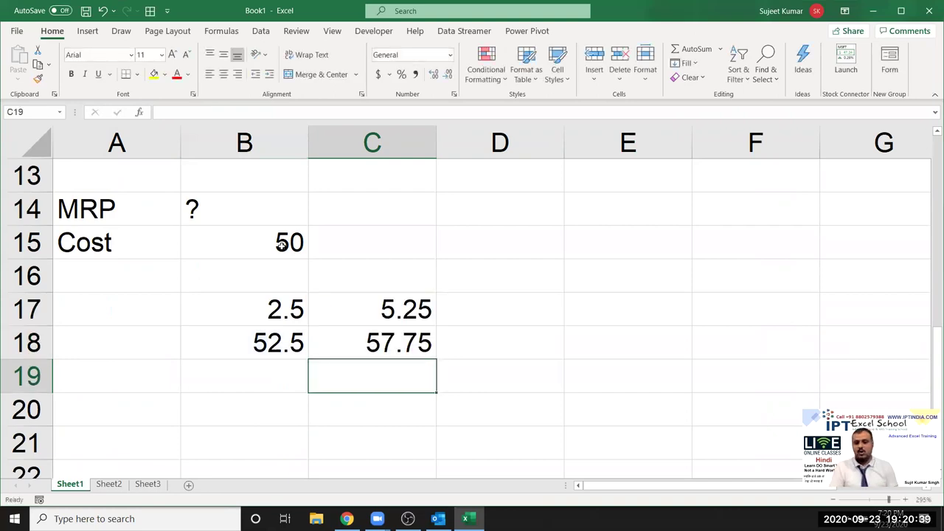
pyautogui.press('Up')
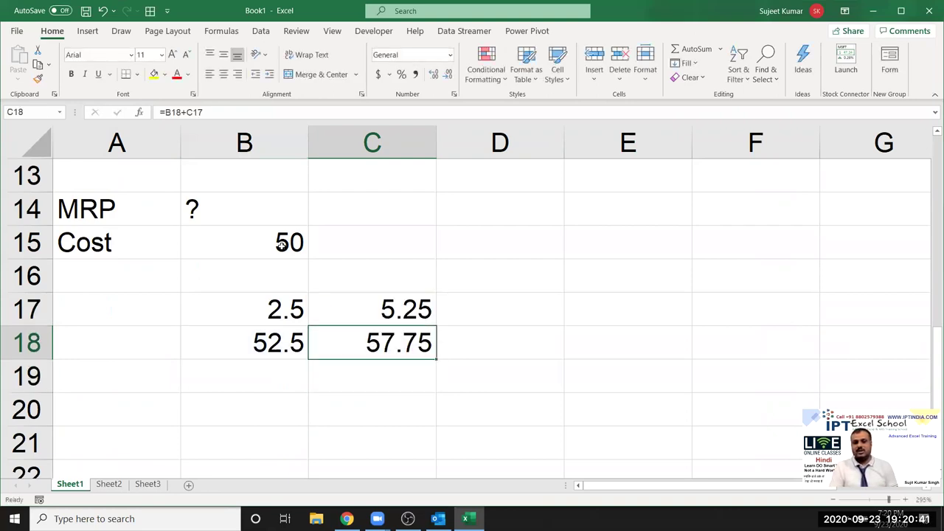
# - Add the 15% markup =C18*15% (8.6625) in D17 and total =C18+D17 in D18, giving 66.4125
pyautogui.press('Right')
pyautogui.press('Up')
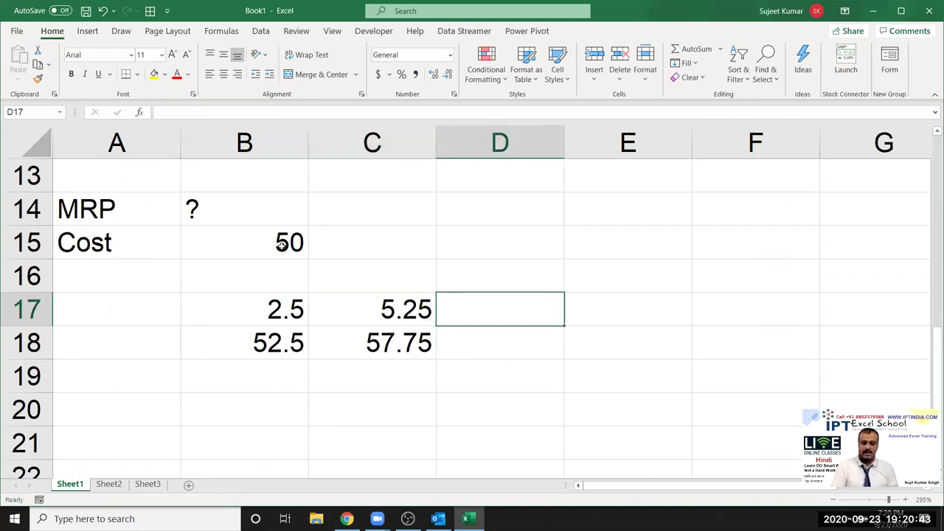
pyautogui.write('=')
pyautogui.press('Down')
pyautogui.press('Left')
pyautogui.write('*15')
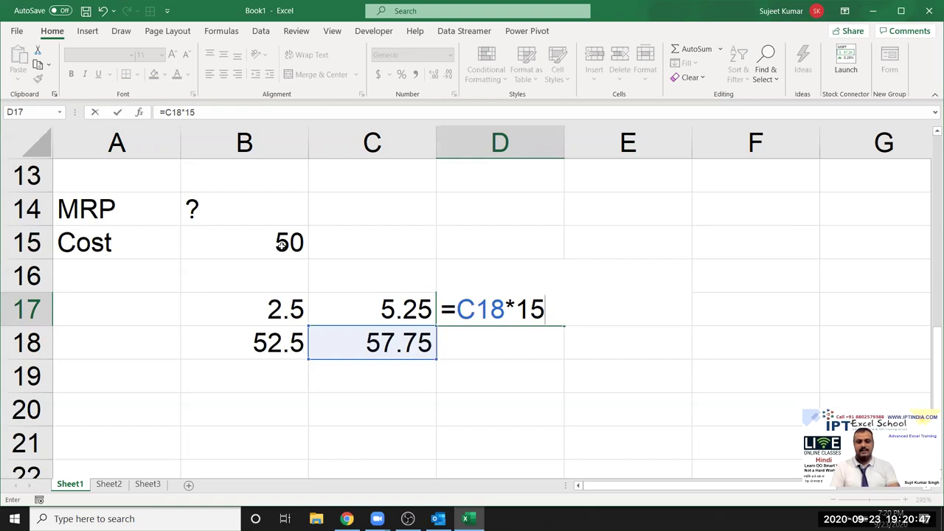
pyautogui.press('Return')
pyautogui.write('=')
pyautogui.press('Left')
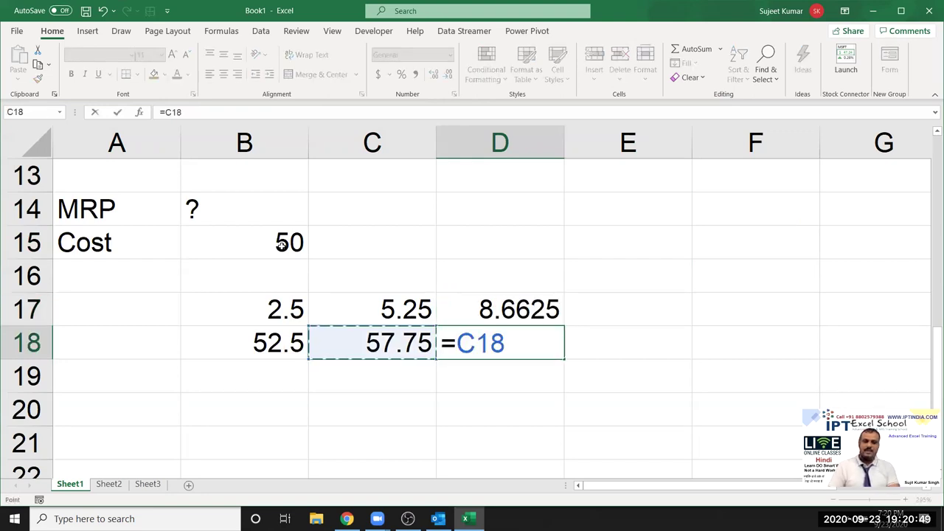
pyautogui.write('+')
pyautogui.press('Up')
pyautogui.press('Return')
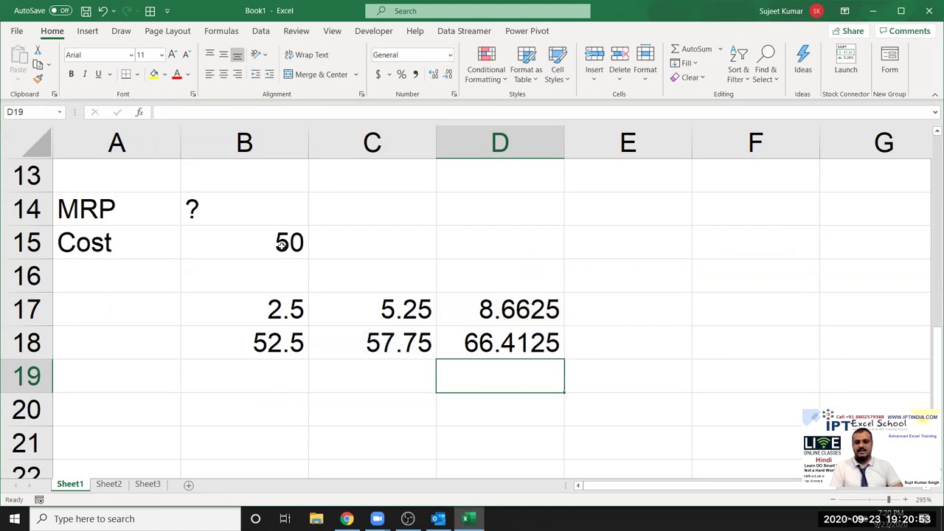
# - Add the 20% markup =D18*20% (13.2825) in E17 and total =D18+E17 in E18, giving 79.695
pyautogui.press('Up')
pyautogui.press('Right')
pyautogui.press('Up')
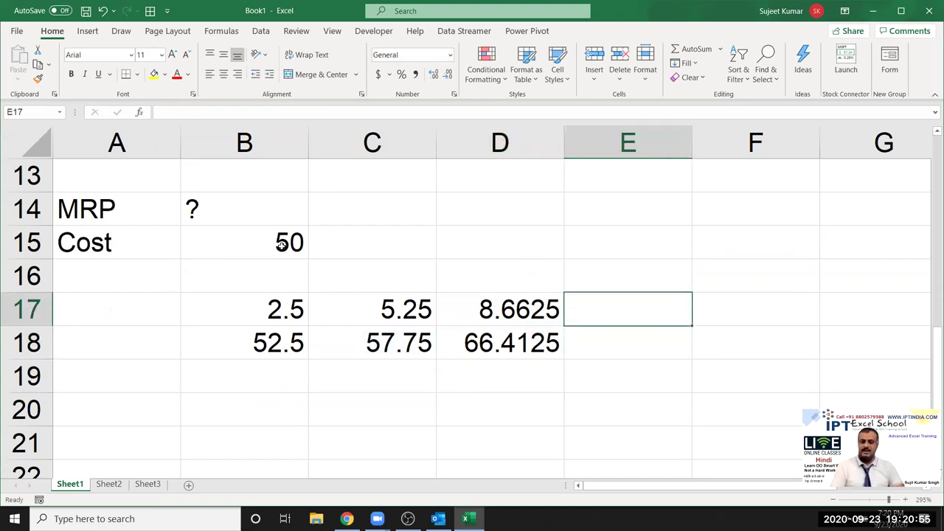
pyautogui.write('=')
pyautogui.press('Down')
pyautogui.press('Left')
pyautogui.write('*20%')
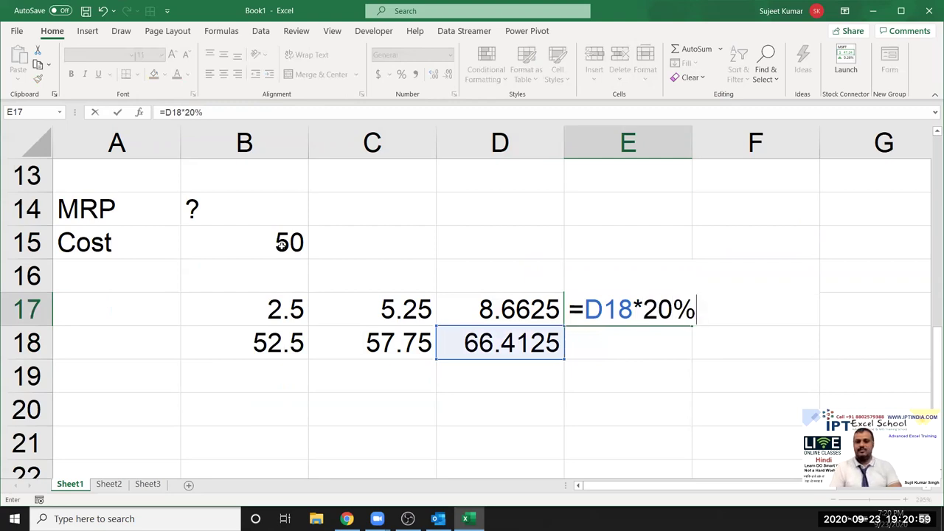
pyautogui.press('Return')
pyautogui.write('=')
pyautogui.press('Left')
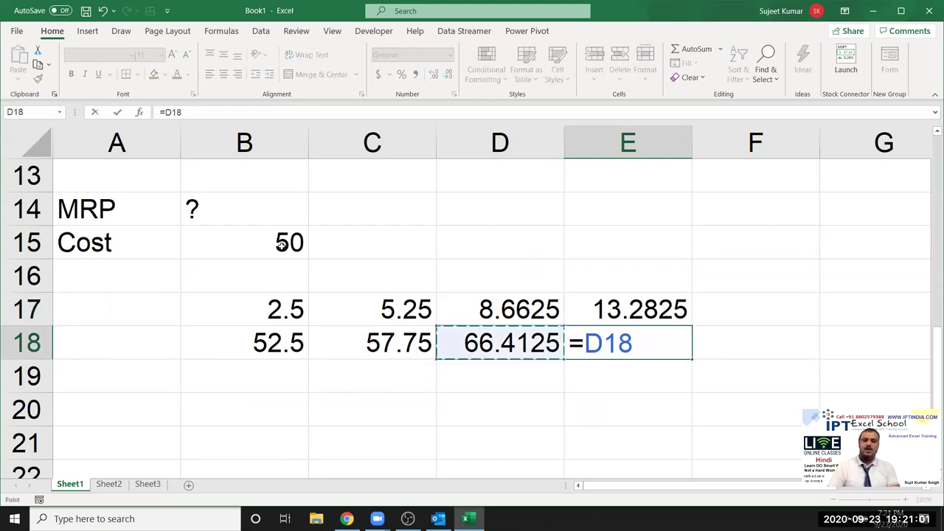
pyautogui.write('+')
pyautogui.press('Up')
pyautogui.press('Return')
pyautogui.press('Up')
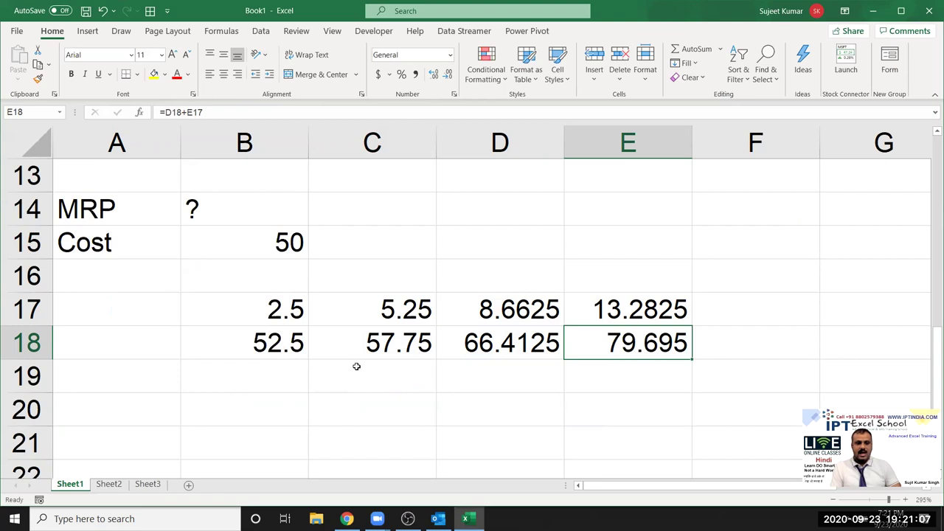
# - Copy the B15*5% expression from B17's formula
pyautogui.moveTo(291, 316); pyautogui.dragTo(645, 343)
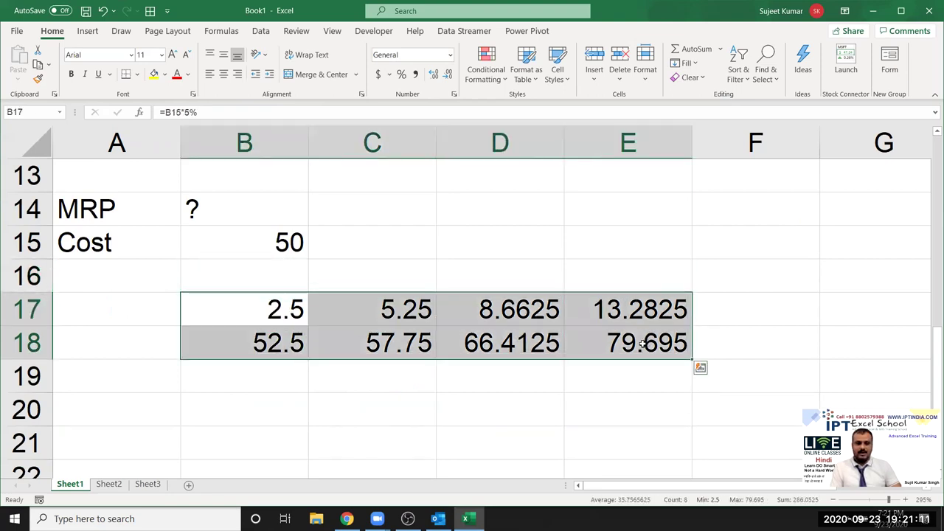
pyautogui.click(657, 353)
pyautogui.click(230, 214)
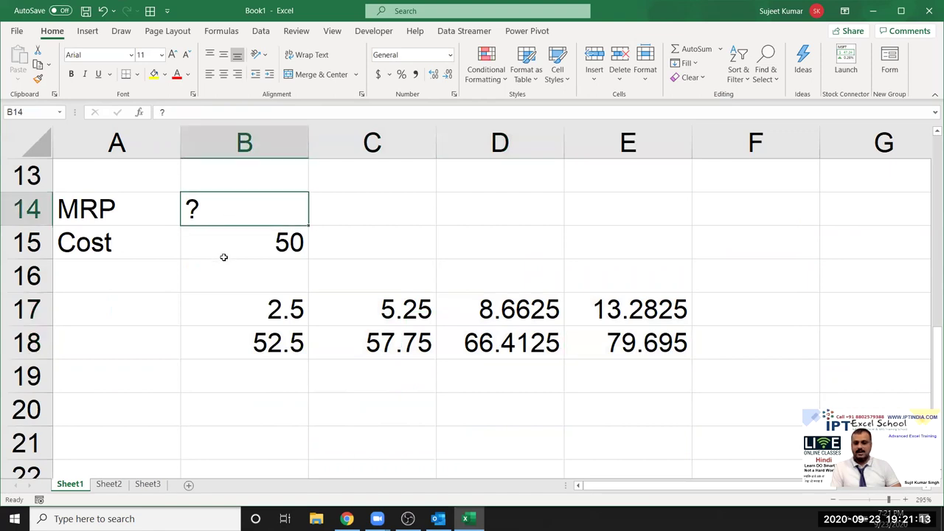
pyautogui.click(281, 315)
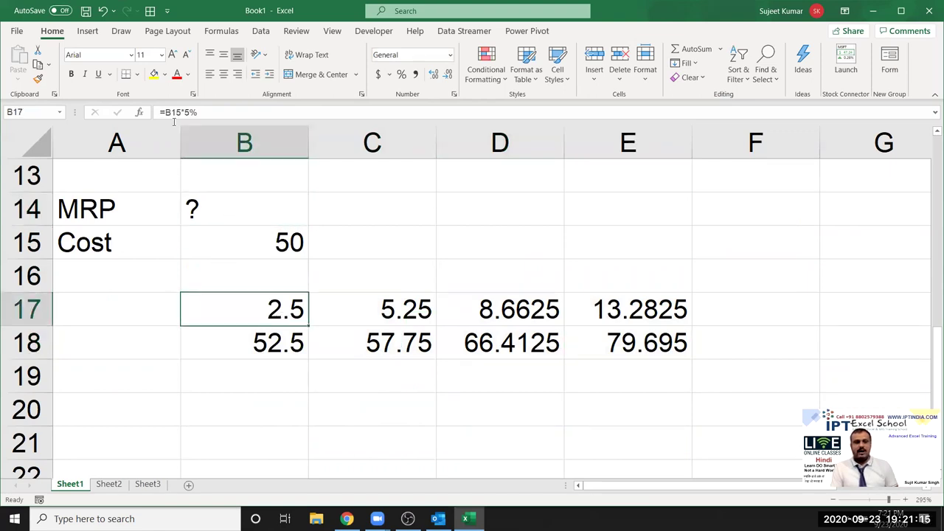
pyautogui.doubleClick(269, 318)
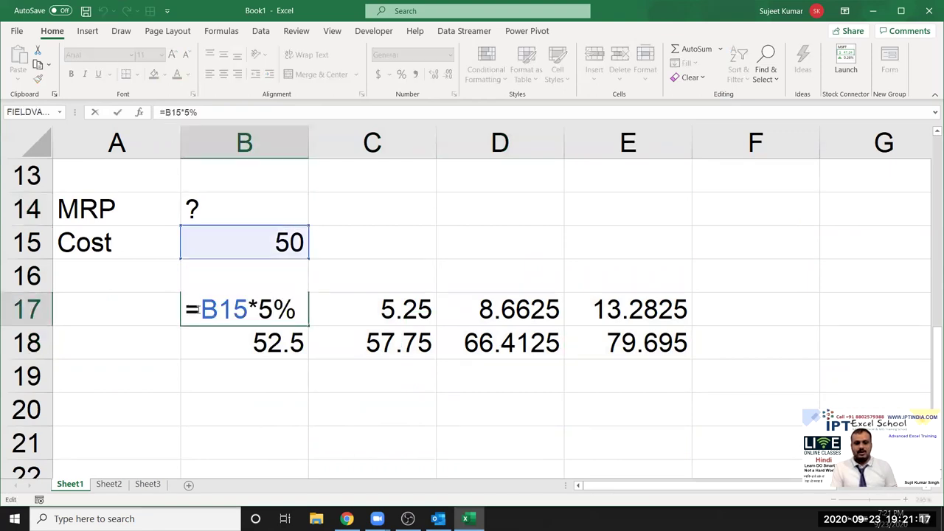
pyautogui.moveTo(198, 310); pyautogui.dragTo(293, 313)
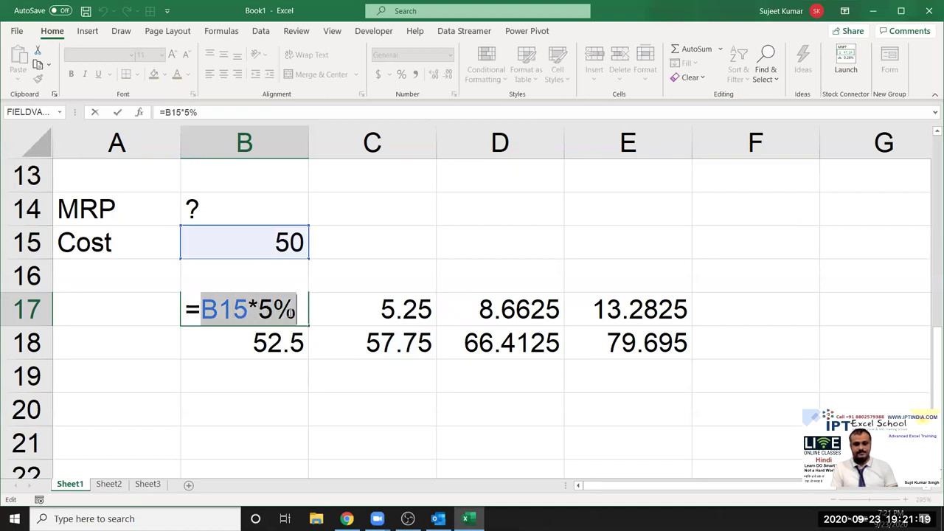
pyautogui.press('Return')
# - Replace B17 in B18's formula with (B15*5%), making it =B15+(B15*5%), still 52.5
pyautogui.doubleClick(271, 350)
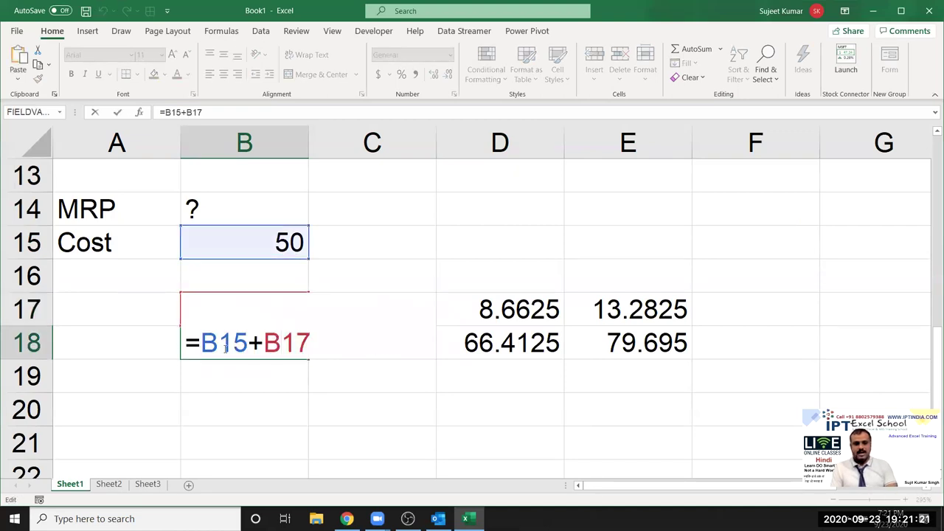
pyautogui.doubleClick(282, 343)
pyautogui.write('()')
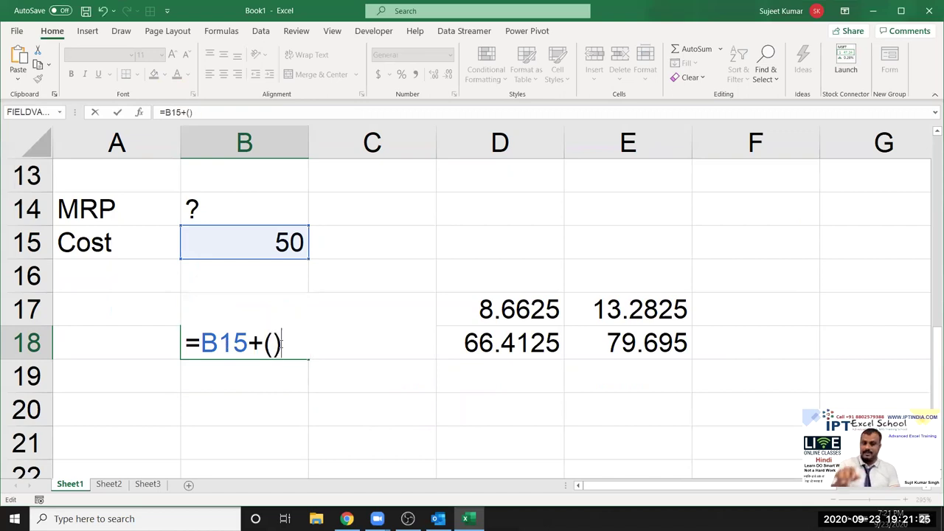
pyautogui.press('Left')
pyautogui.write('B15*5%')
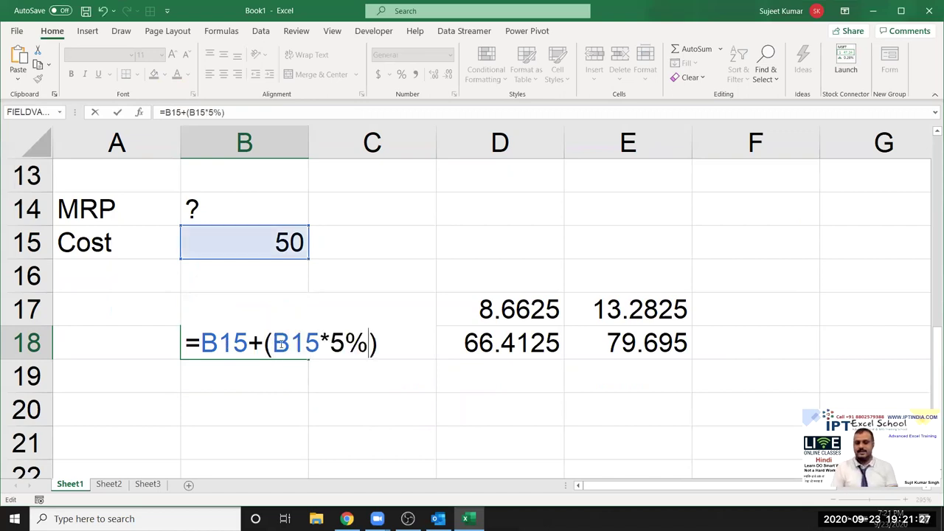
pyautogui.press('Return')
pyautogui.click(281, 336)
# - Clear B17's 2.5 helper value and copy B18's B15+(B15*5%) expression
pyautogui.click(272, 311)
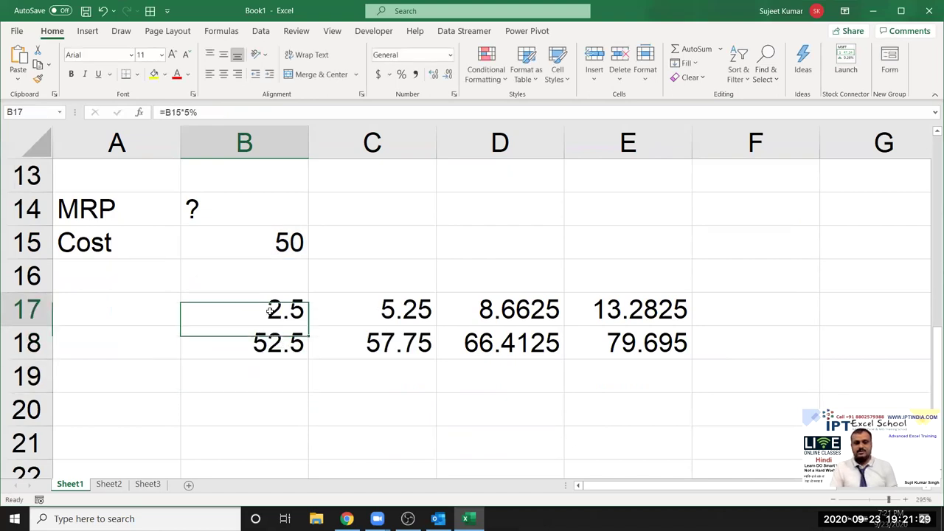
pyautogui.press('Delete')
pyautogui.click(271, 329)
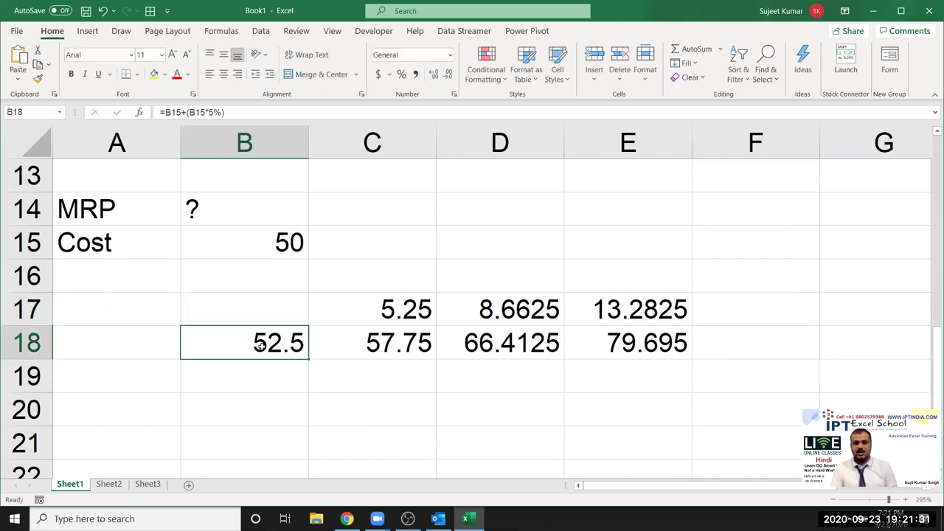
pyautogui.press('Up')
pyautogui.click(642, 339)
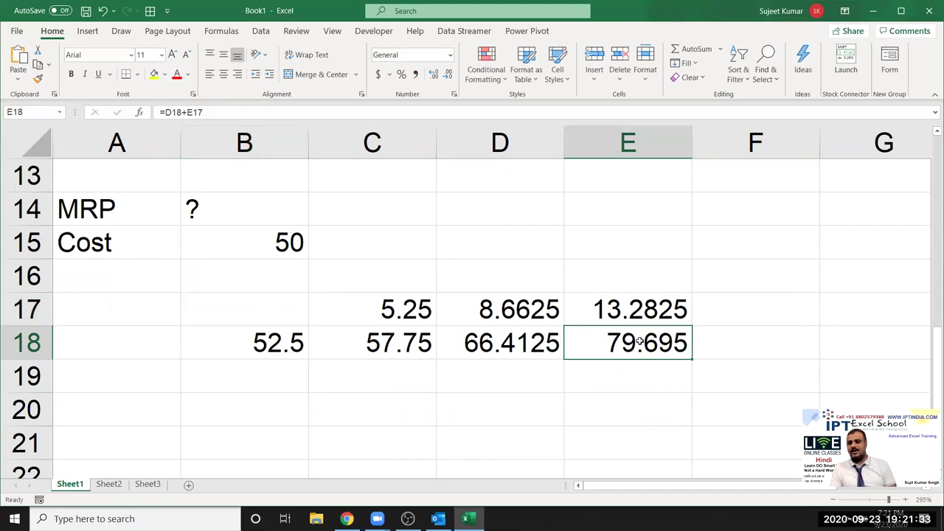
pyautogui.click(262, 344)
pyautogui.click(252, 113)
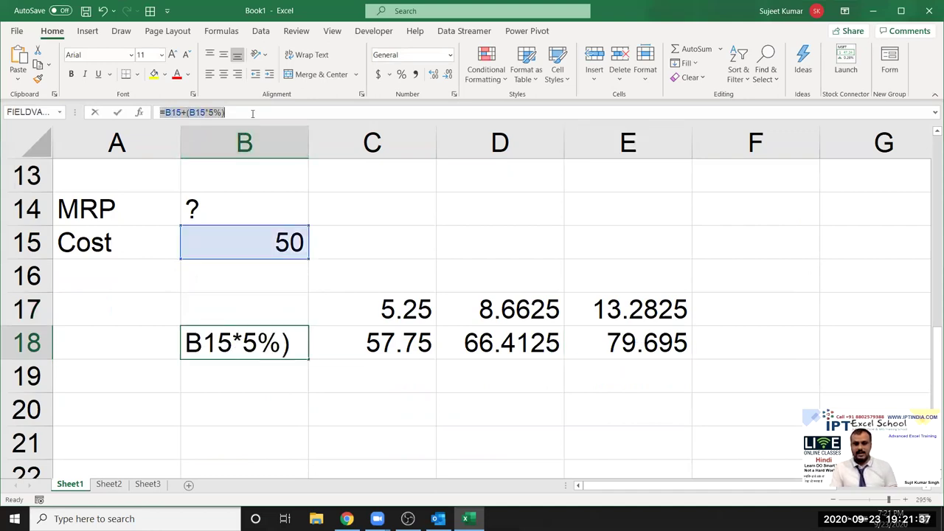
pyautogui.moveTo(252, 113); pyautogui.dragTo(165, 112)
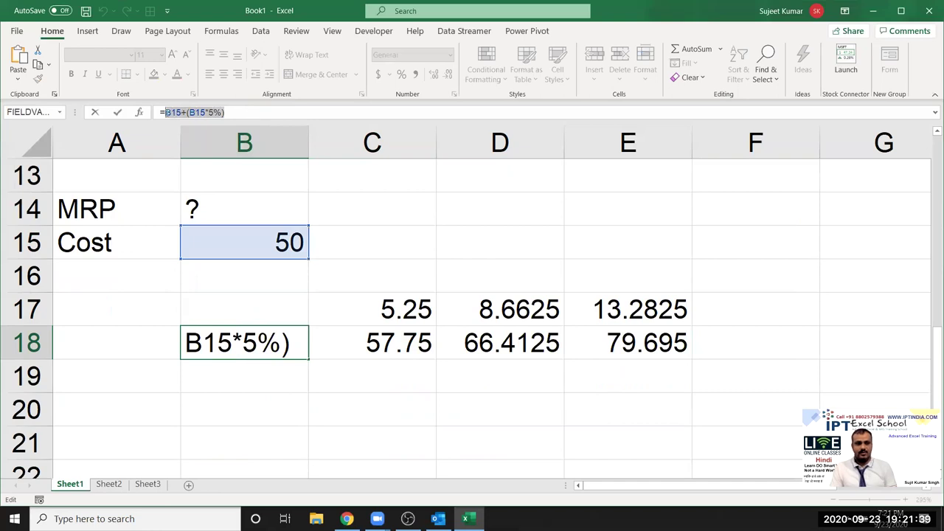
pyautogui.press('Escape')
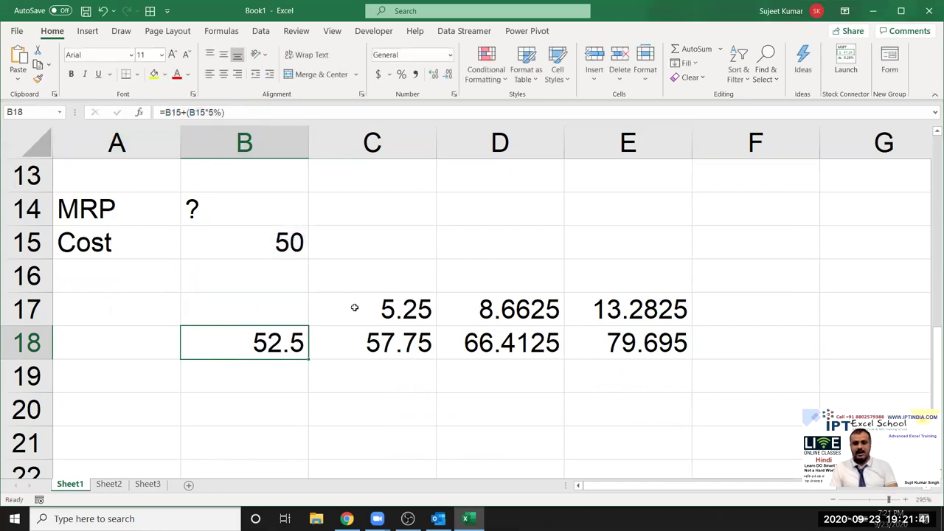
pyautogui.click(354, 309)
# - Rewrite C17 as =(B15+(B15*5%))*10%, still giving 5.25
pyautogui.write('=B18*10%')
pyautogui.doubleClick(353, 308)
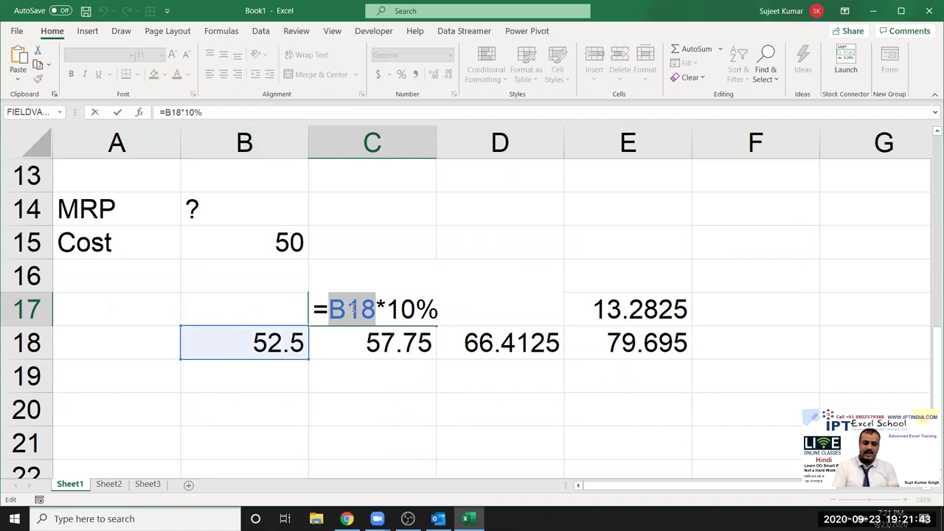
pyautogui.write('()')
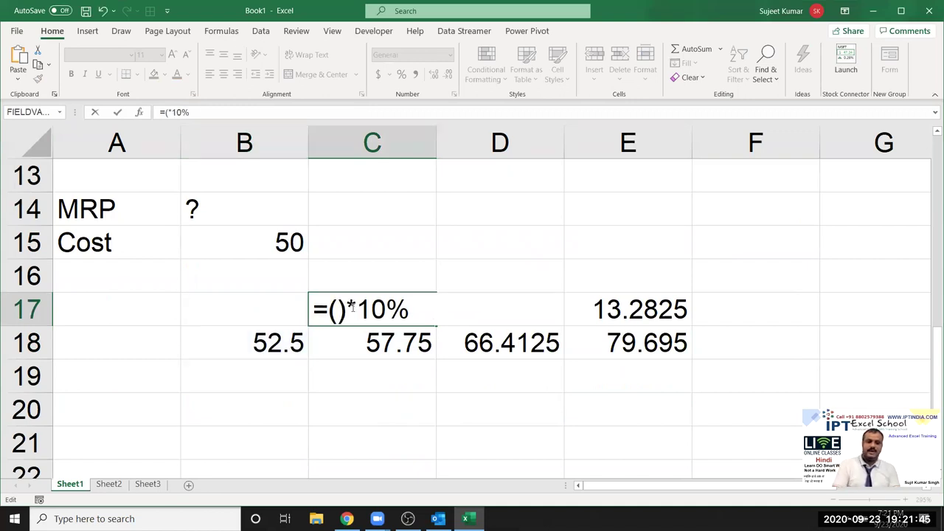
pyautogui.press('Left')
pyautogui.write('B15+(B15*5%)')
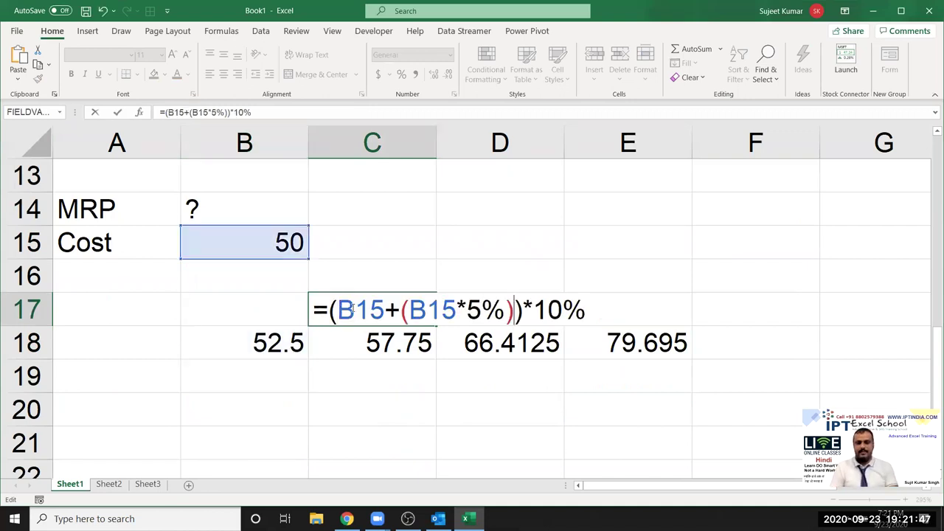
pyautogui.hotkey('ctrl', 'Return')
pyautogui.press('Down')
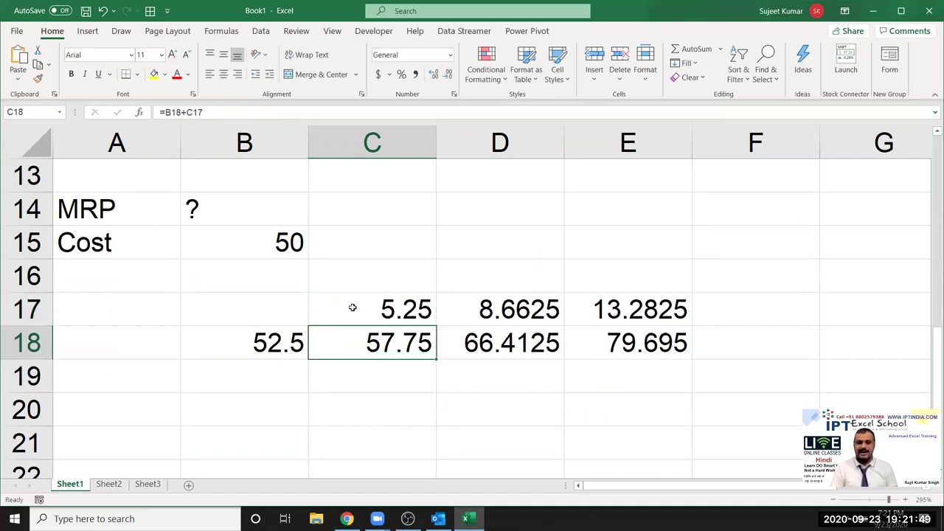
# - Replace B18 in C18's formula with (B15+(B15*5%)) and clear B18's 52.5 value
pyautogui.doubleClick(367, 347)
pyautogui.doubleClick(354, 344)
pyautogui.write('(')
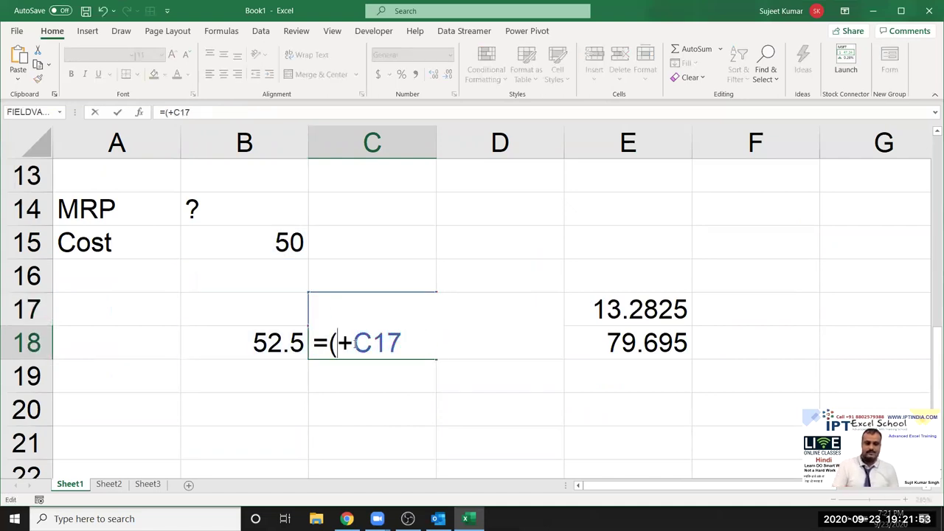
pyautogui.write('B15+(B15*5%))')
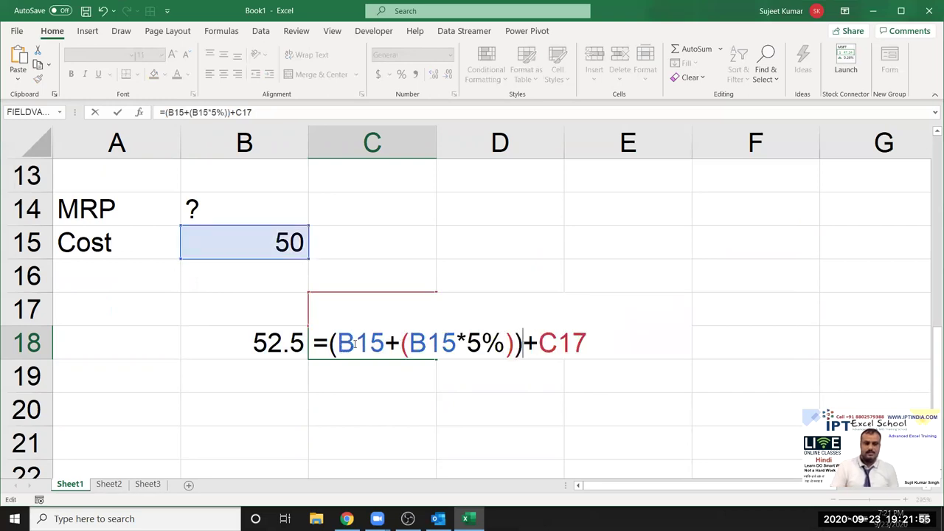
pyautogui.press('Return')
pyautogui.press('Up')
pyautogui.press('Left')
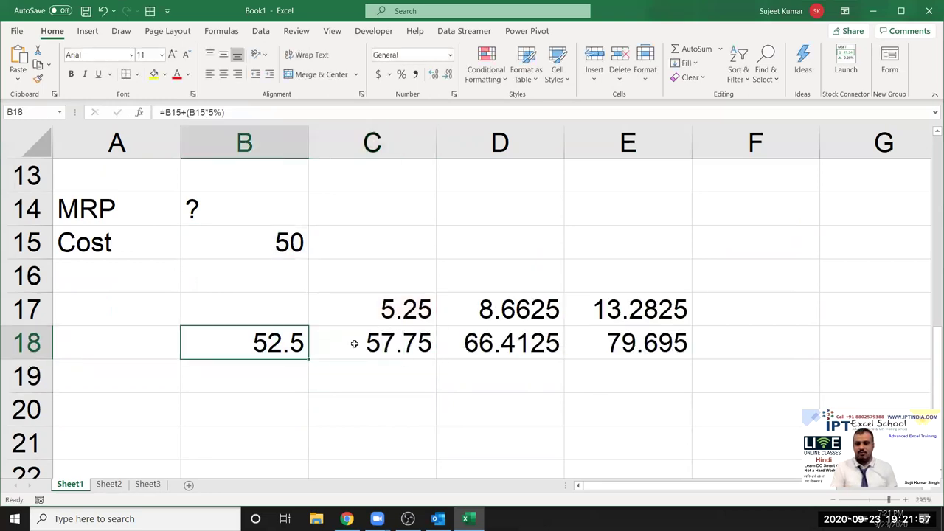
pyautogui.press('Delete')
# - Replace C17 in C18's formula with ((B15+(B15*5%))*10%) and clear C17's 5.25 value
pyautogui.press('Right')
pyautogui.press('Up')
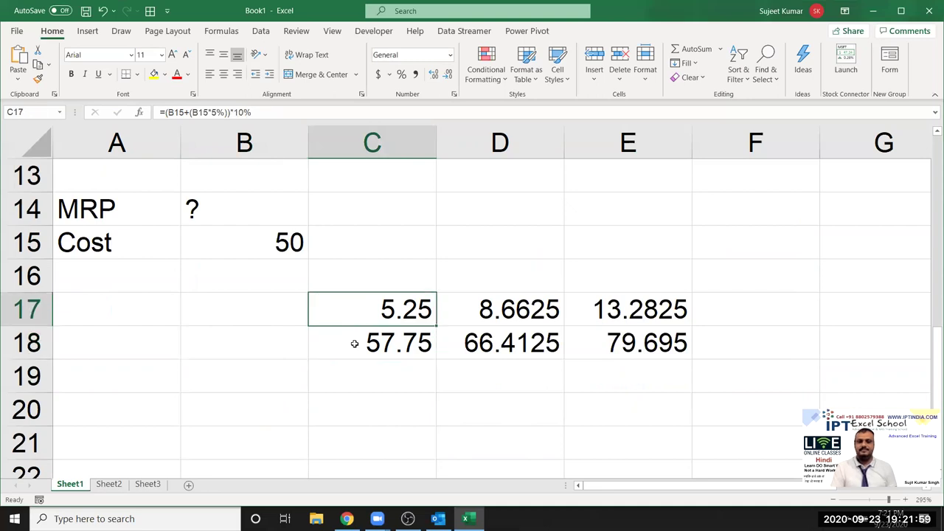
pyautogui.click(281, 112)
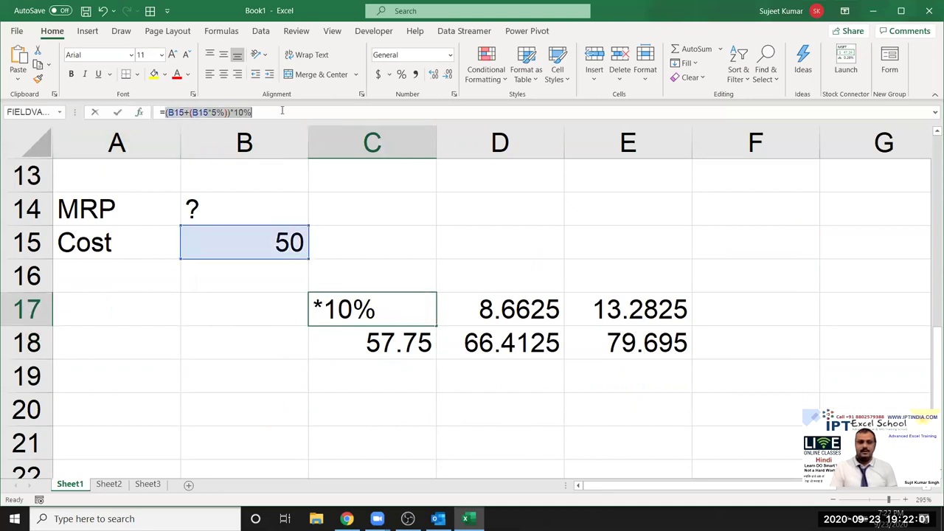
pyautogui.press('Escape')
pyautogui.doubleClick(370, 343)
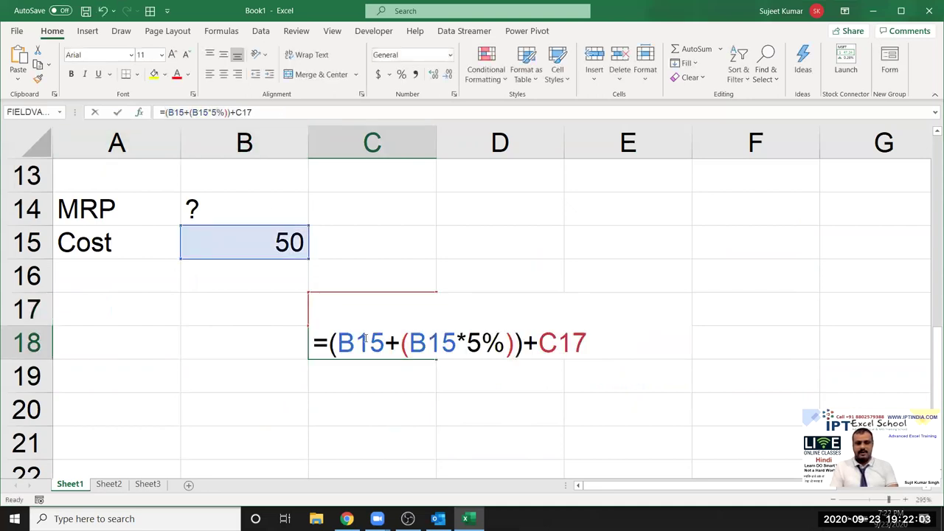
pyautogui.doubleClick(555, 340)
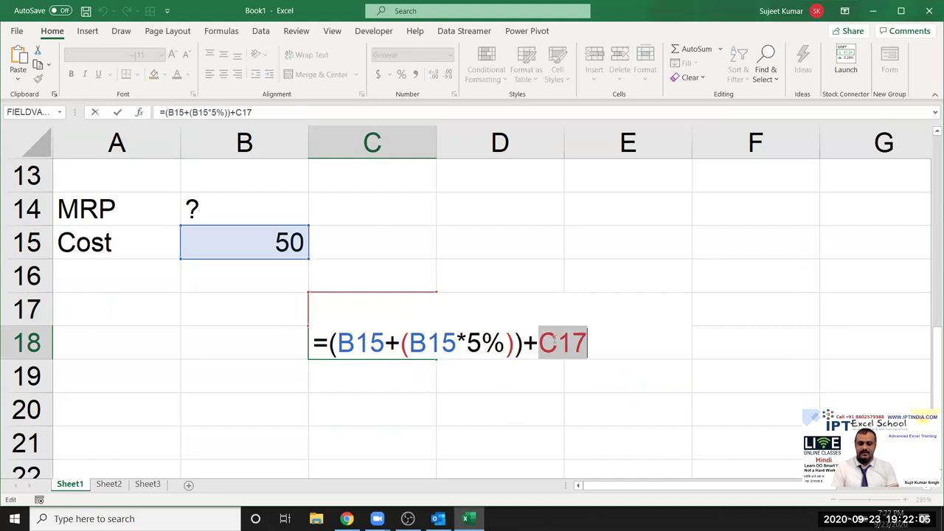
pyautogui.write('((B15+(B15*5%))*10%)')
pyautogui.press('Return')
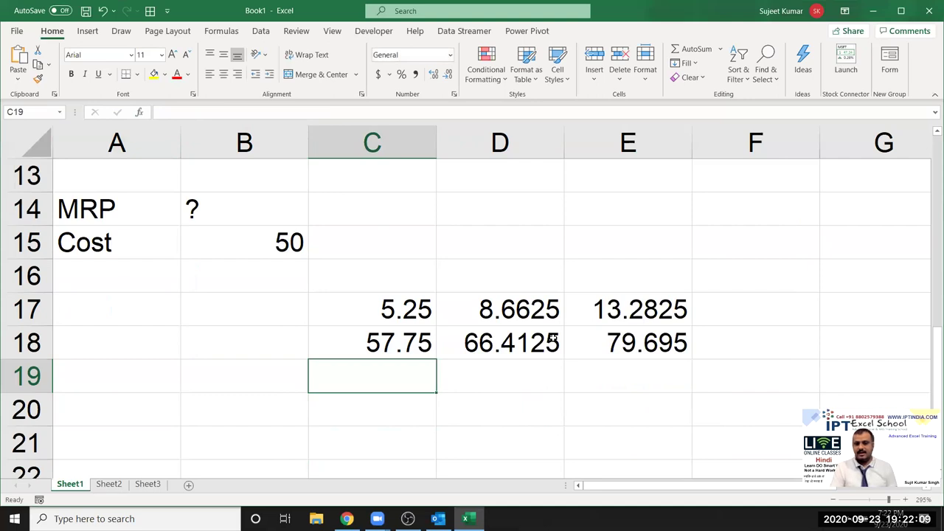
pyautogui.press('Up')
pyautogui.press('Up')
pyautogui.press('Delete')
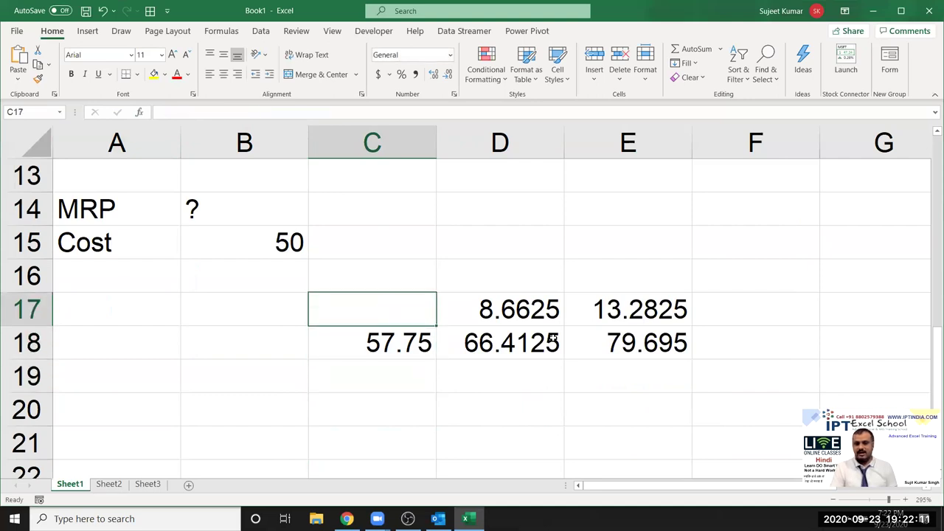
pyautogui.press('Down')
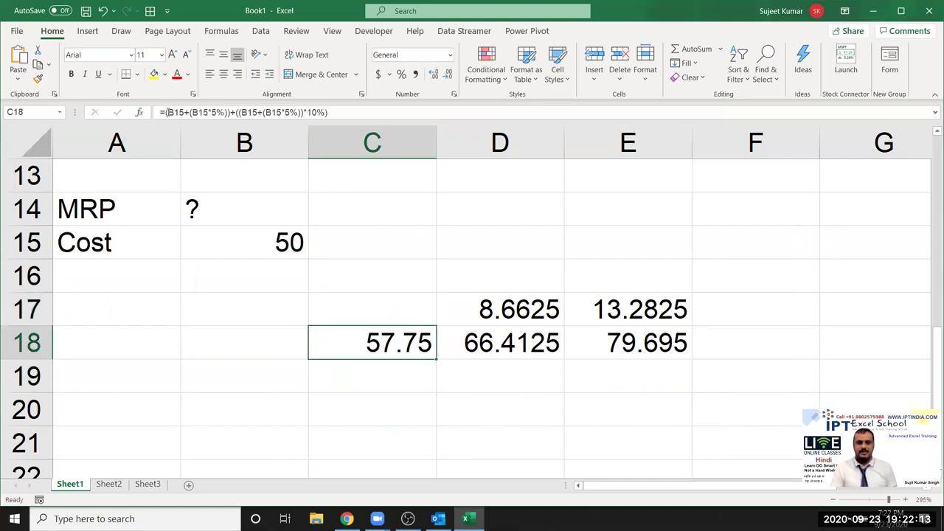
# - Review C18's nested formula and copy it
pyautogui.click(166, 112)
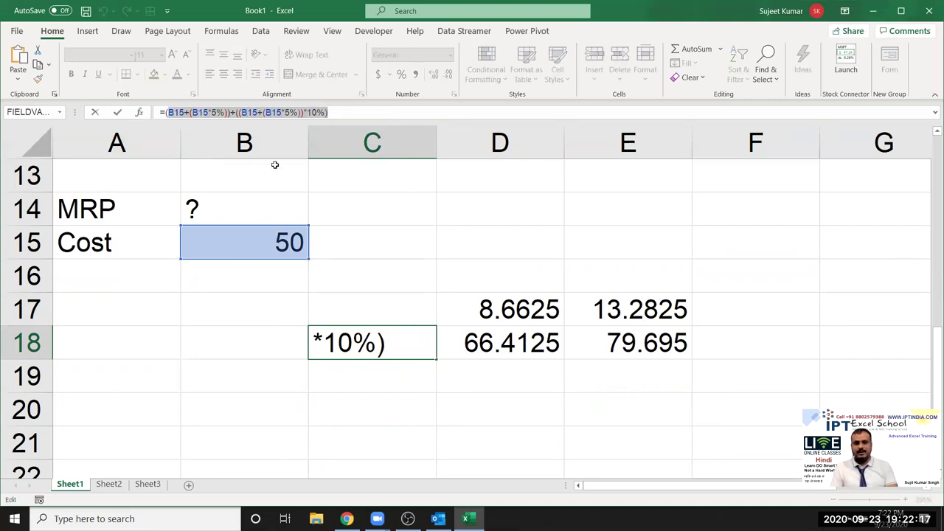
pyautogui.click(379, 340)
pyautogui.doubleClick(379, 339)
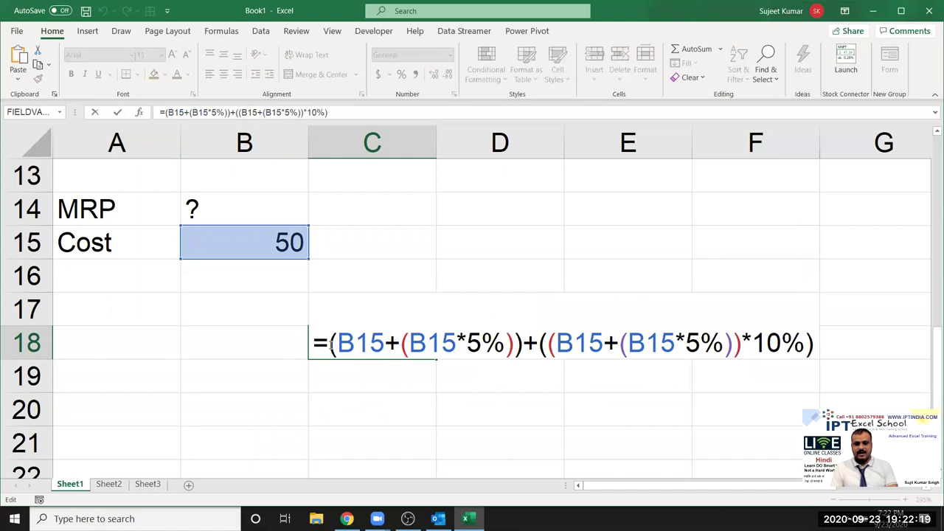
pyautogui.moveTo(331, 344); pyautogui.dragTo(822, 361)
pyautogui.hotkey('ctrl', 'c')
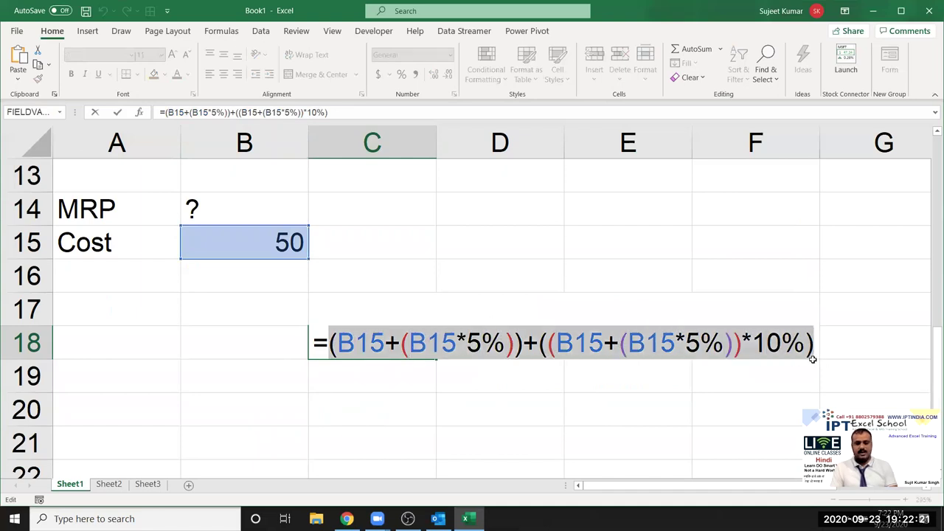
pyautogui.press('Escape')
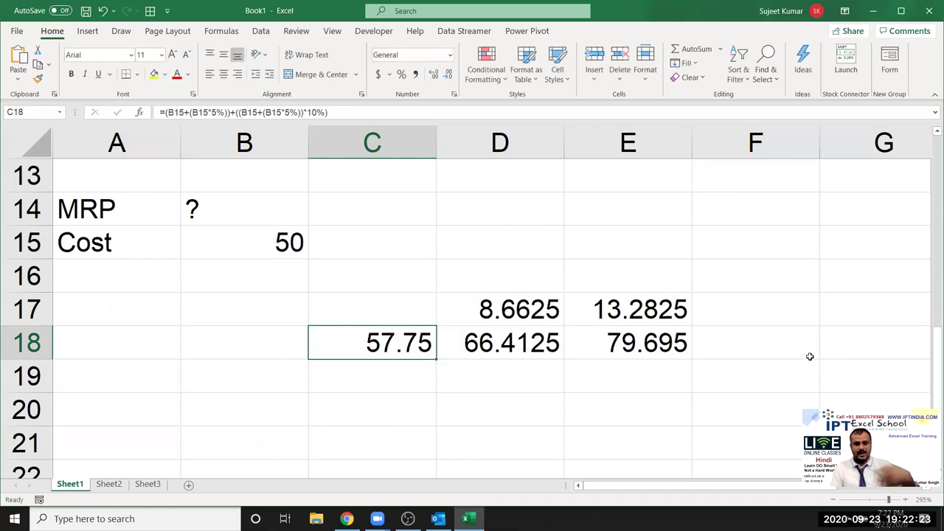
pyautogui.click(546, 310)
pyautogui.doubleClick(546, 310)
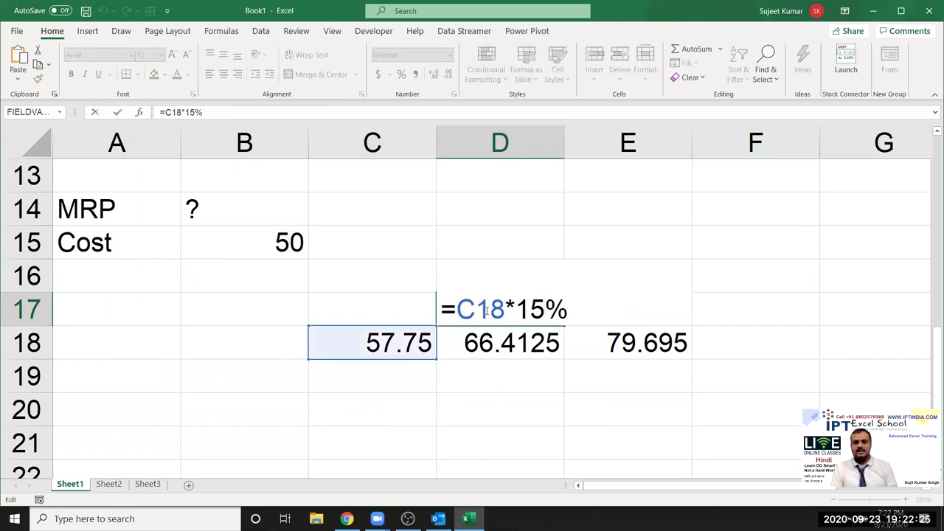
# - Substitute C18's copied formula for the C18 references in D17 and D18, then clear C18's 57.75
pyautogui.doubleClick(486, 310)
pyautogui.write('(')
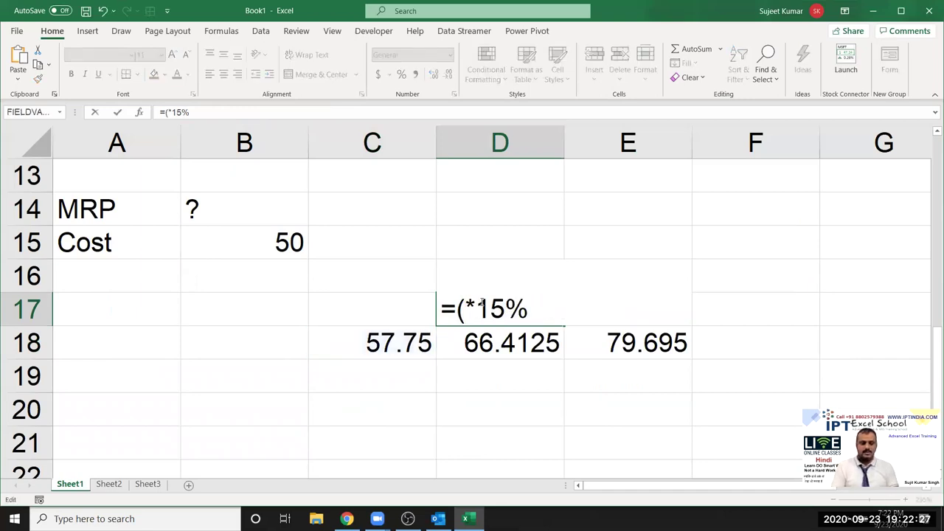
pyautogui.hotkey('ctrl', 'v')
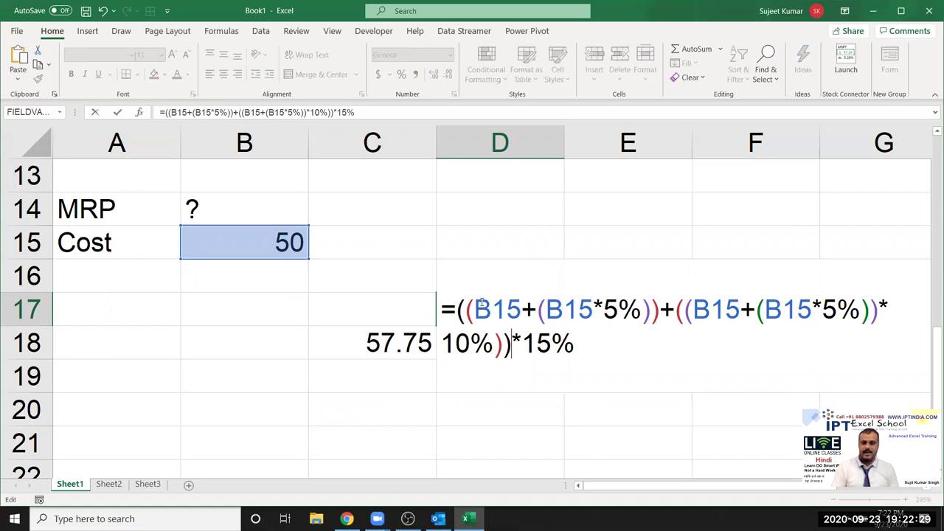
pyautogui.press('Return')
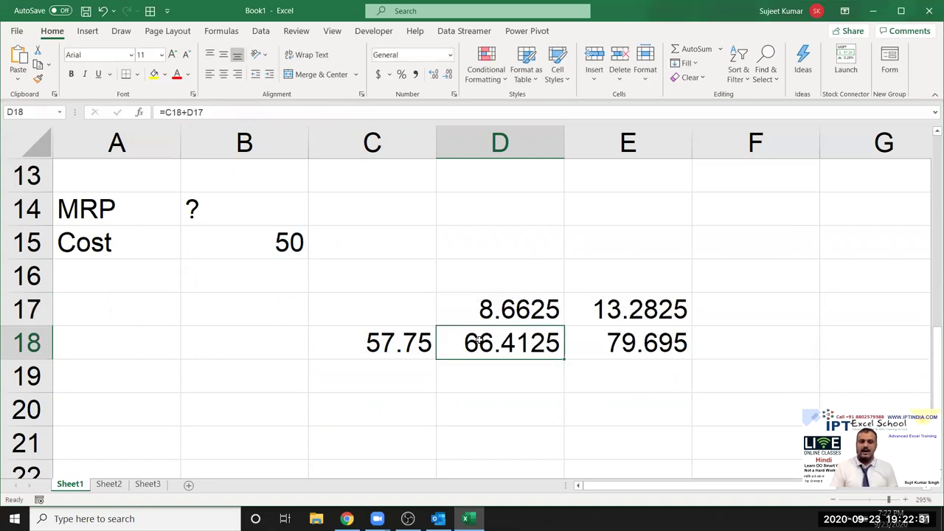
pyautogui.doubleClick(479, 339)
pyautogui.doubleClick(474, 341)
pyautogui.write('()')
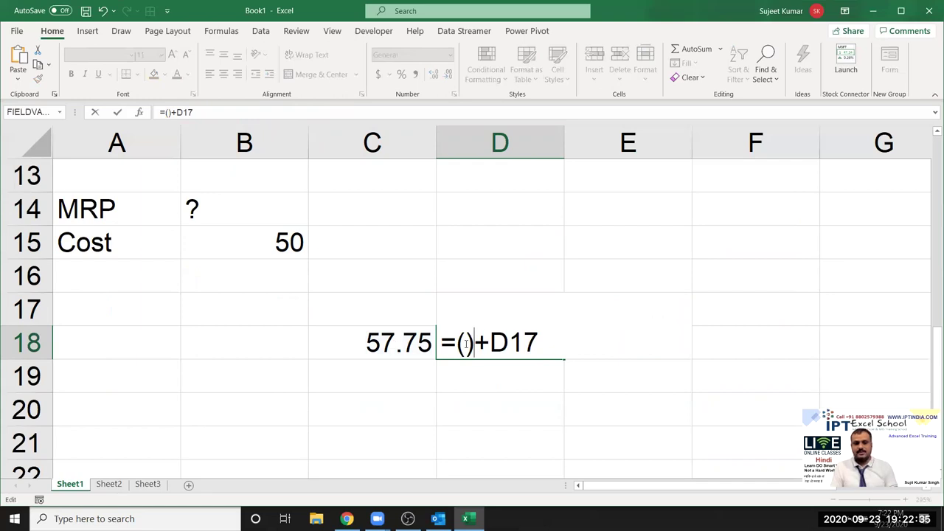
pyautogui.hotkey('ctrl', 'v')
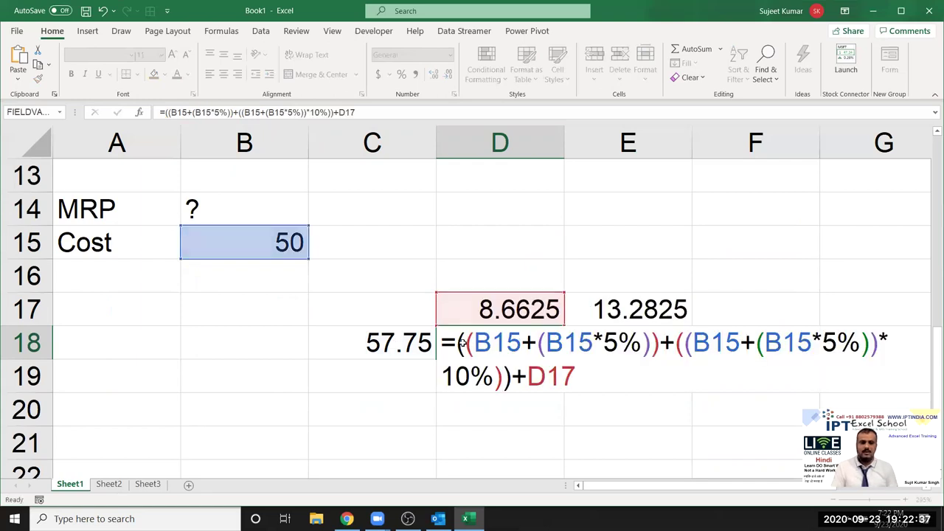
pyautogui.hotkey('ctrl', 'Return')
pyautogui.press('Left')
pyautogui.press('Delete')
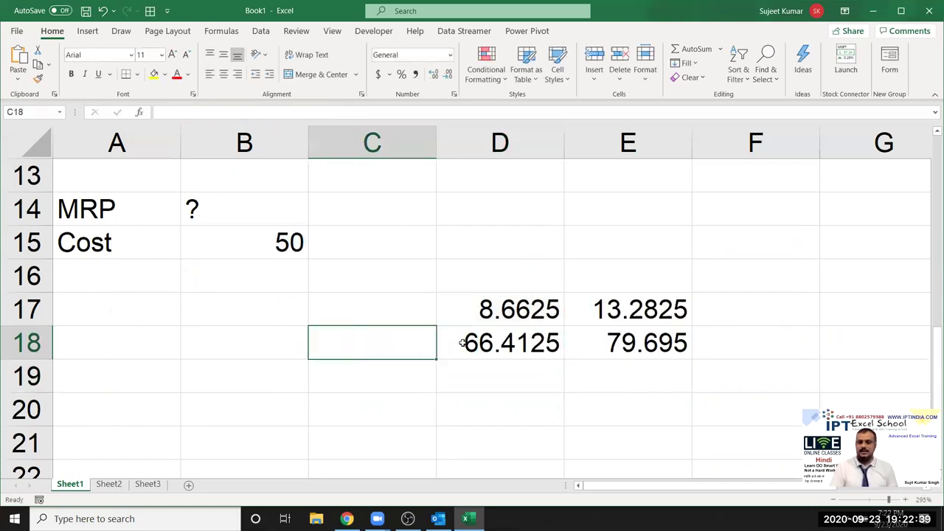
# - Copy D17's full 15% markup formula
pyautogui.press('Up')
pyautogui.press('Right')
pyautogui.doubleClick(482, 310)
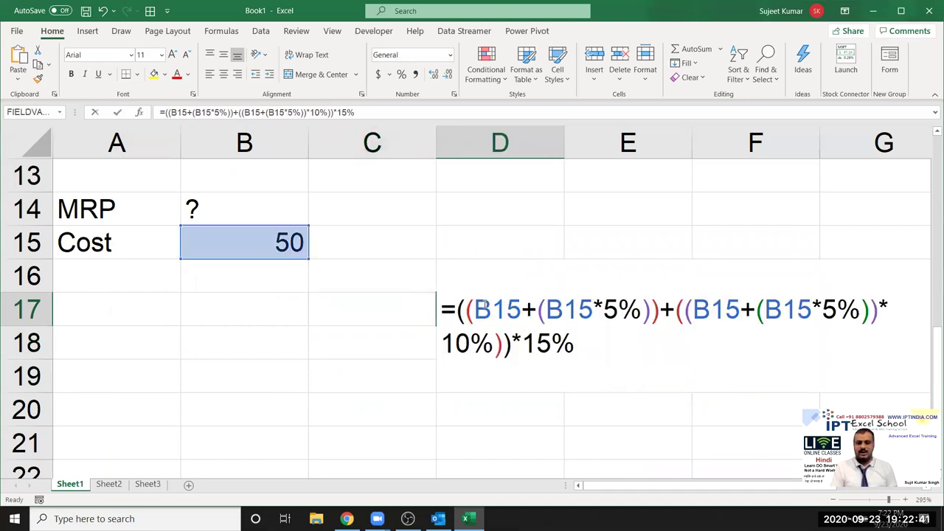
pyautogui.moveTo(458, 309); pyautogui.dragTo(493, 343)
pyautogui.moveTo(546, 357); pyautogui.dragTo(613, 373)
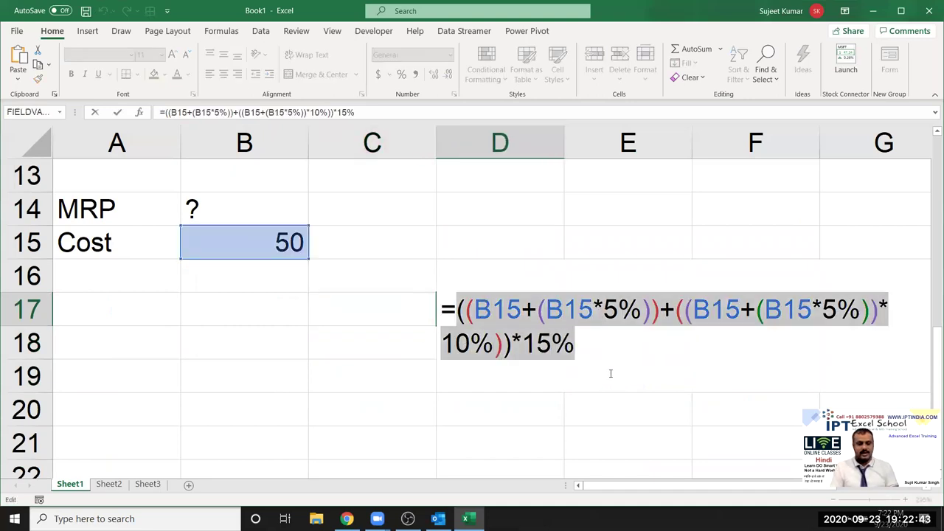
pyautogui.press('Escape')
# - Replace D17 in D18's formula with D17's bracketed formula and clear D17's 8.6625 value
pyautogui.click(514, 341)
pyautogui.doubleClick(514, 340)
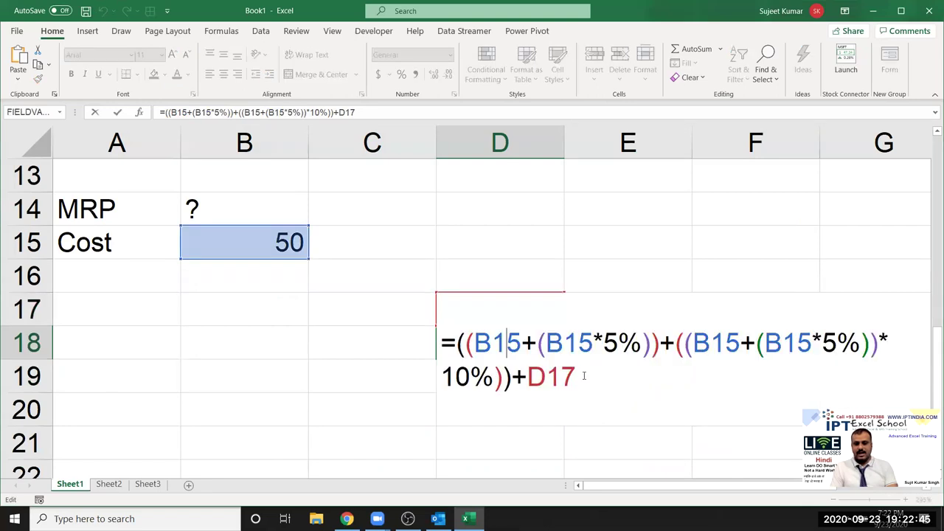
pyautogui.doubleClick(562, 376)
pyautogui.write('(')
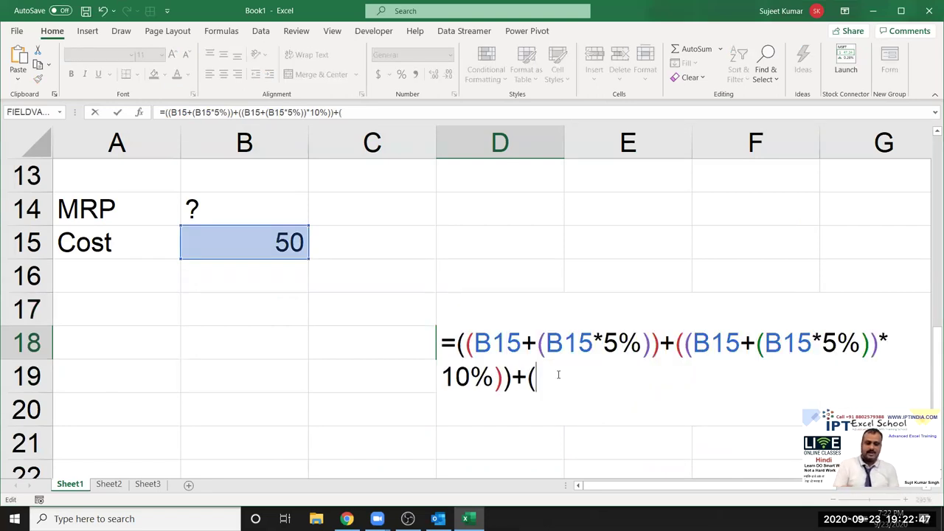
pyautogui.write('((B15+(B15*5%))+((B15+(B15*5%))*10%))*15%')
pyautogui.write(')')
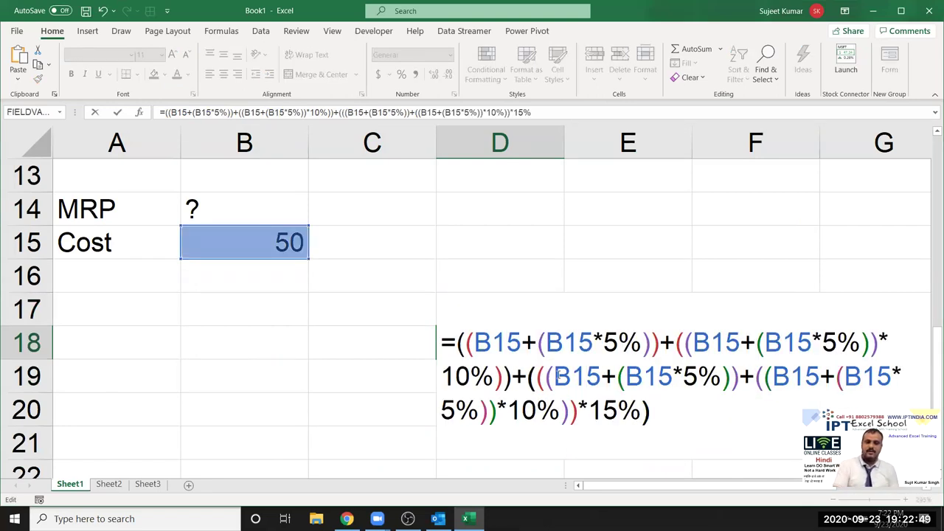
pyautogui.hotkey('ctrl', 'Return')
pyautogui.press('Up')
pyautogui.press('Delete')
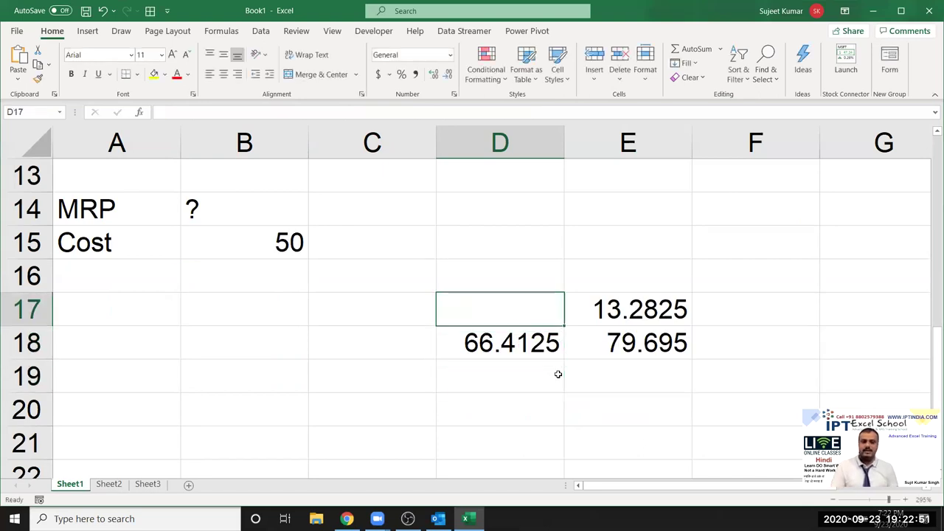
# - Review D18's long nested formula and copy it
pyautogui.click(520, 351)
pyautogui.doubleClick(501, 350)
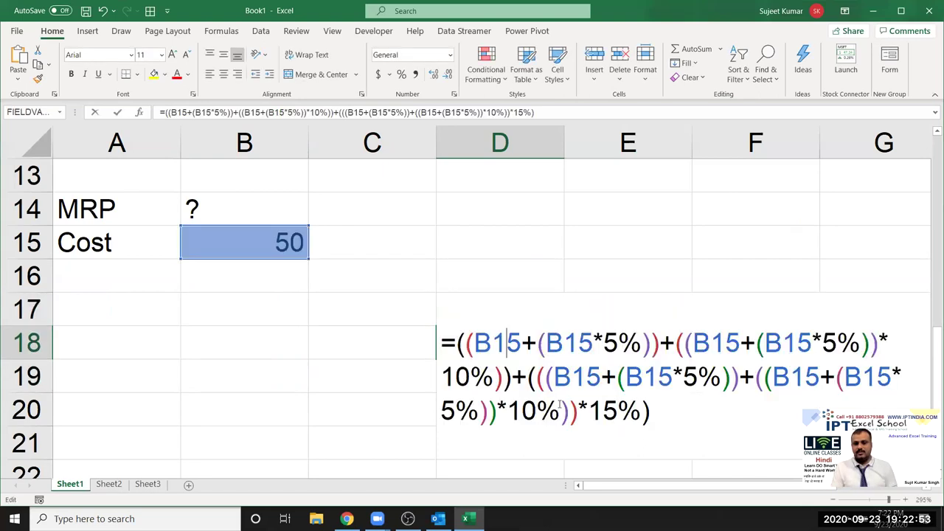
pyautogui.moveTo(652, 412); pyautogui.dragTo(458, 341)
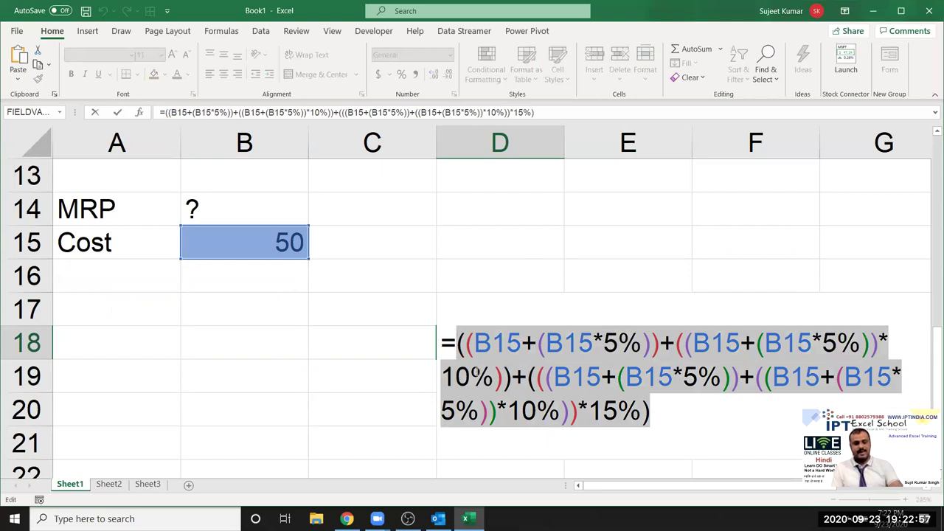
pyautogui.press('Escape')
# - Expand E17's formula by replacing its D18 reference with D18's cost-based expression
pyautogui.doubleClick(611, 310)
pyautogui.write('=D18*20%')
pyautogui.doubleClick(611, 310)
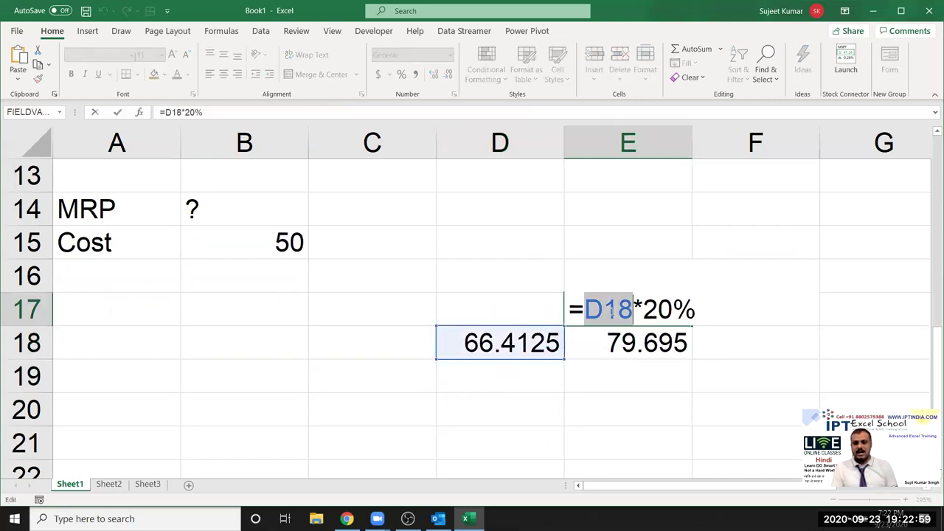
pyautogui.write('(')
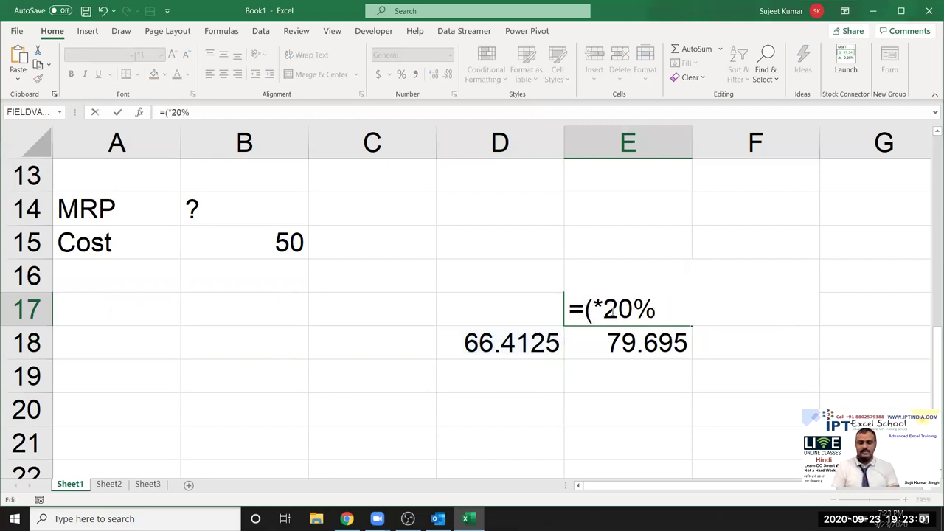
pyautogui.write('((B15+(B15*5%))+((B15+(B15*5%))*10%))+(((B15+(B15*5%))+((B15+(B15*5%))*10%))*15%)')
pyautogui.press('Return')
# - Substitute D18's bracketed expression into E18's formula, then clear helper cell D18
pyautogui.press('Up')
pyautogui.press('Down')
pyautogui.doubleClick(618, 341)
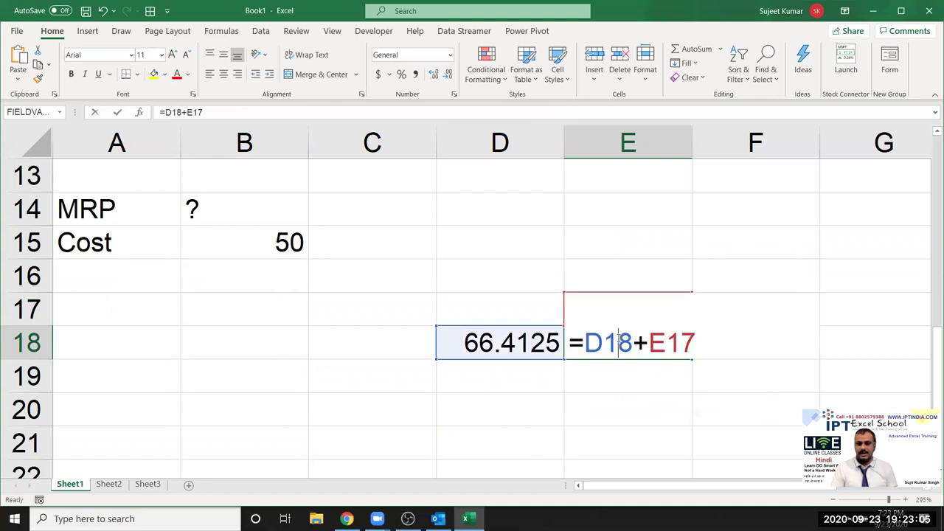
pyautogui.doubleClick(618, 347)
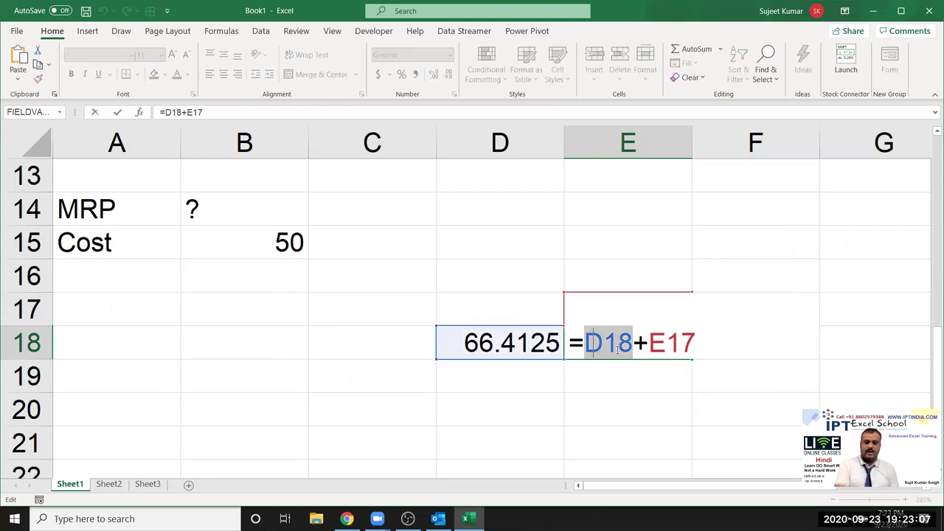
pyautogui.write('()')
pyautogui.press('Left')
pyautogui.write('((B15+(B15*5%))+((B15+(B15*5%))*10%))+(((B15+(B15*5%))+((B15+(B15*5%))*10%))*15%)')
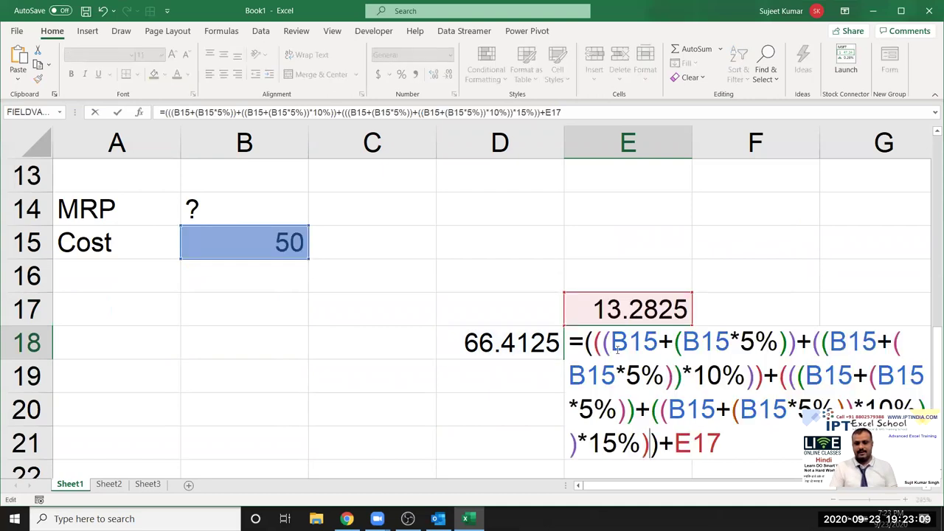
pyautogui.hotkey('ctrl', 'Return')
pyautogui.press('Left')
pyautogui.press('Delete')
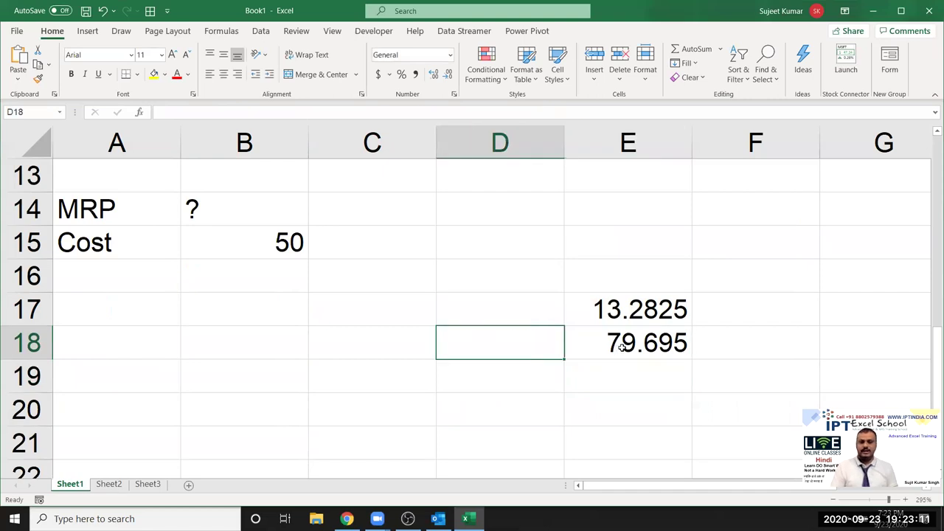
# - Replace E18's E17 reference with E17's bracketed expression, keeping 79.695, and clear E17
pyautogui.doubleClick(593, 322)
pyautogui.moveTo(741, 418); pyautogui.dragTo(587, 313)
pyautogui.hotkey('ctrl', 'c')
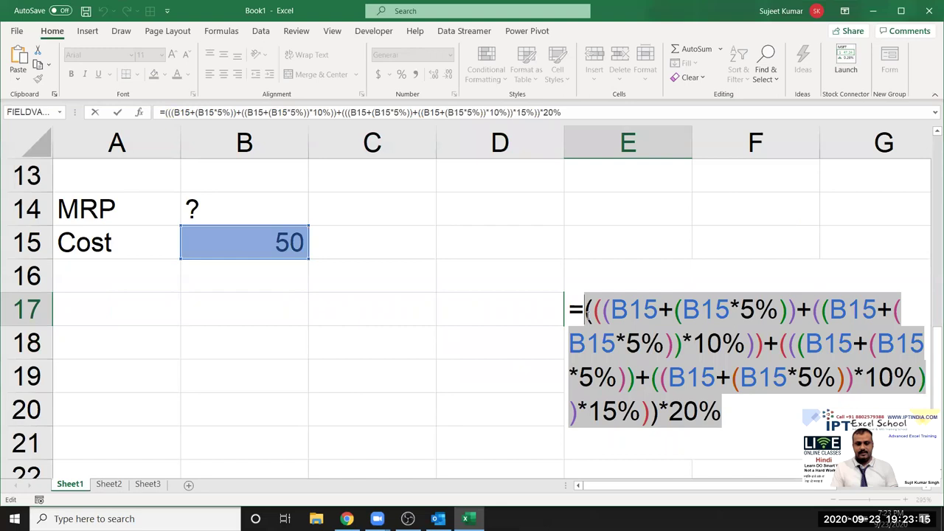
pyautogui.press('Escape')
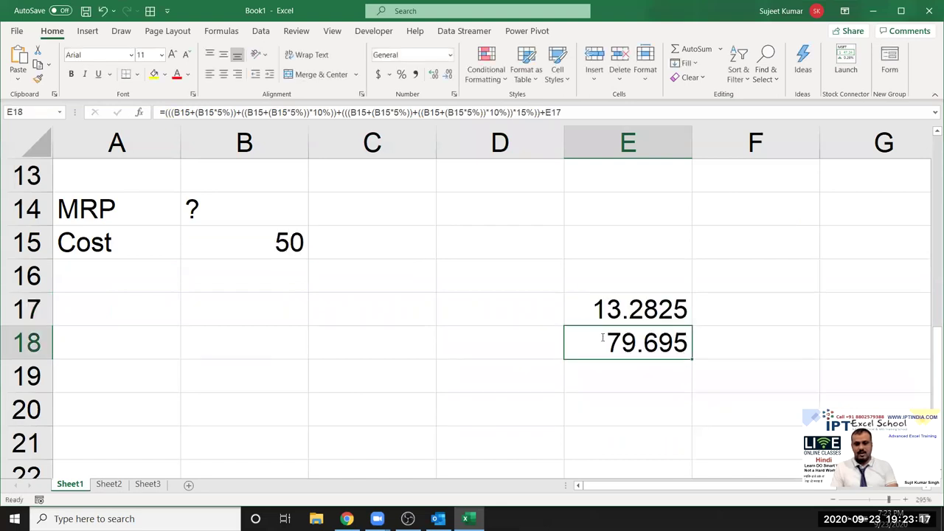
pyautogui.doubleClick(602, 343)
pyautogui.doubleClick(684, 446)
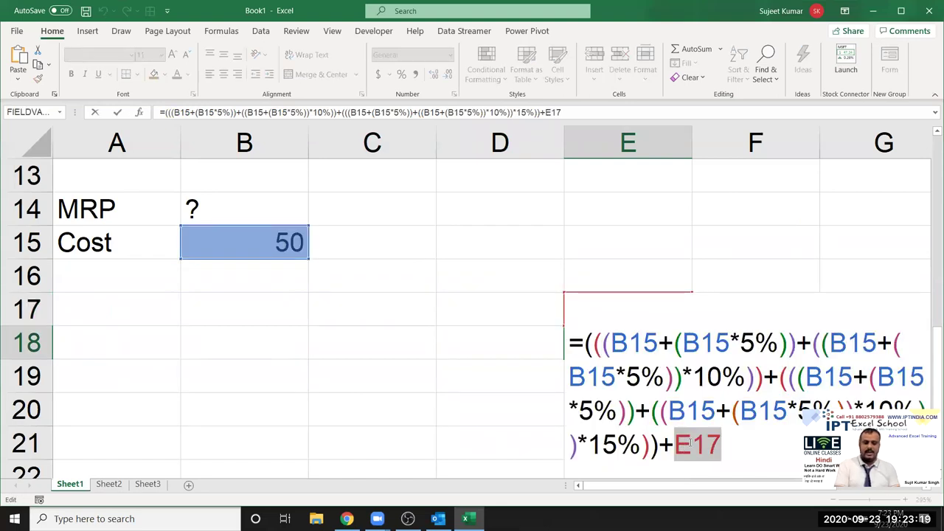
pyautogui.write('(')
pyautogui.hotkey('ctrl', 'v')
pyautogui.write(')')
pyautogui.press('Return')
pyautogui.press('Up')
pyautogui.press('Up')
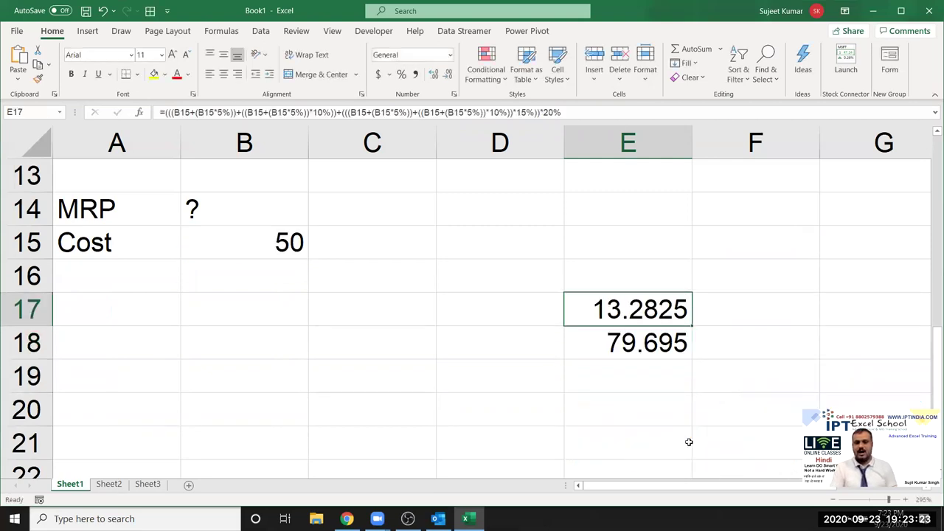
pyautogui.press('Delete')
pyautogui.press('Down')
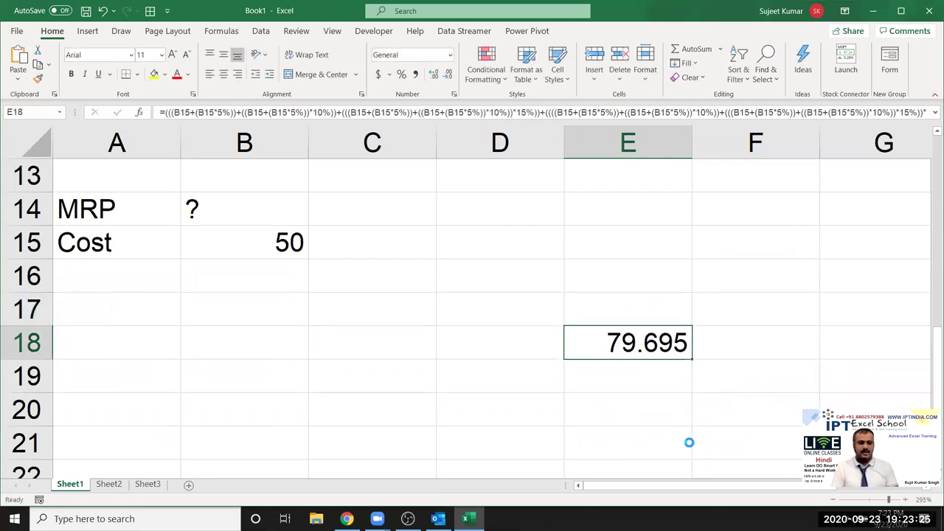
# - Move the nested markup formula from E18 into B14 and confirm it shows 79.695
pyautogui.hotkey('ctrl', 'c')
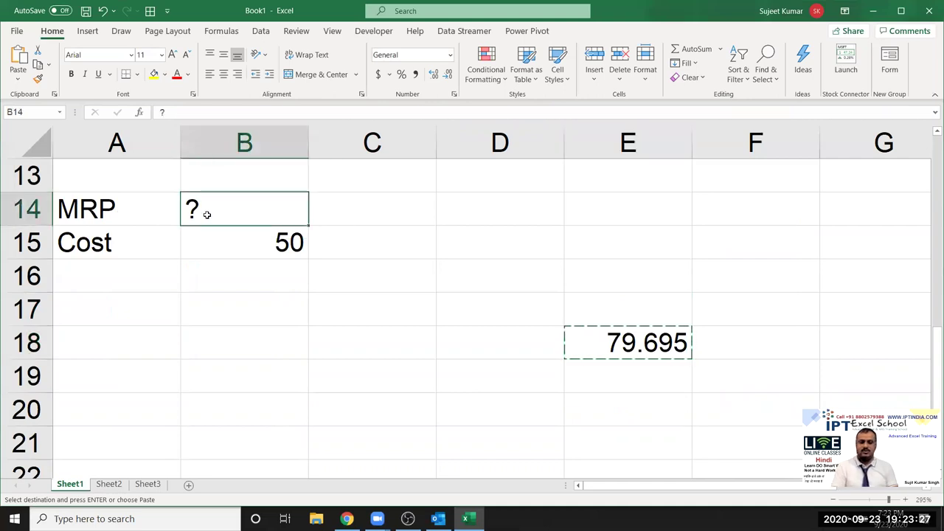
pyautogui.press('Return')
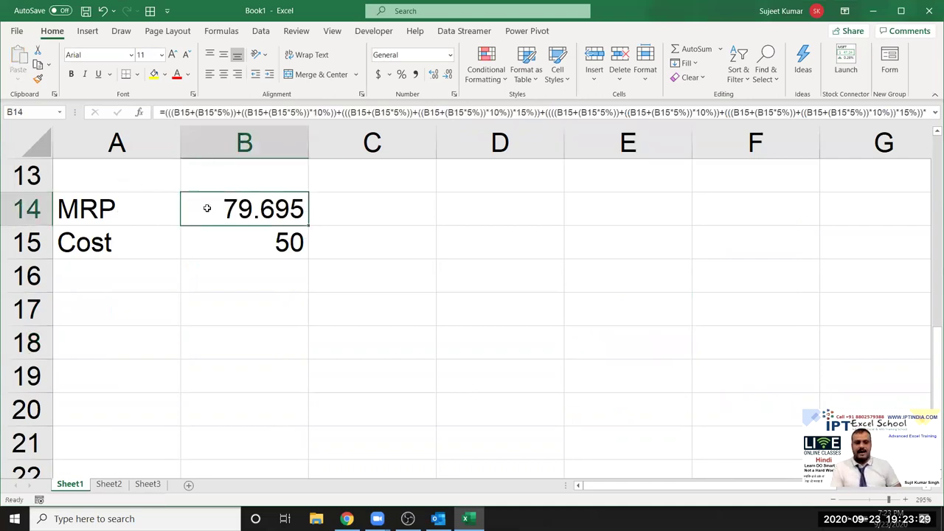
pyautogui.doubleClick(207, 209)
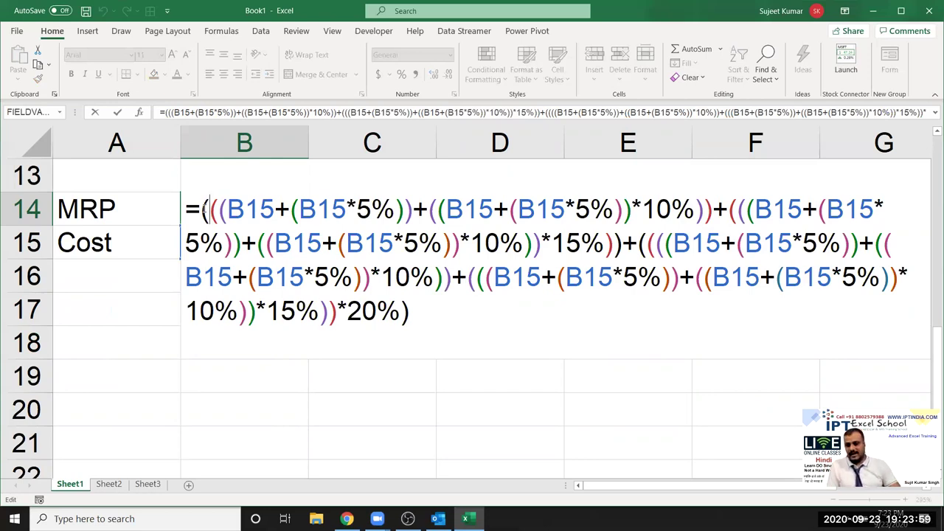
pyautogui.press('Return')
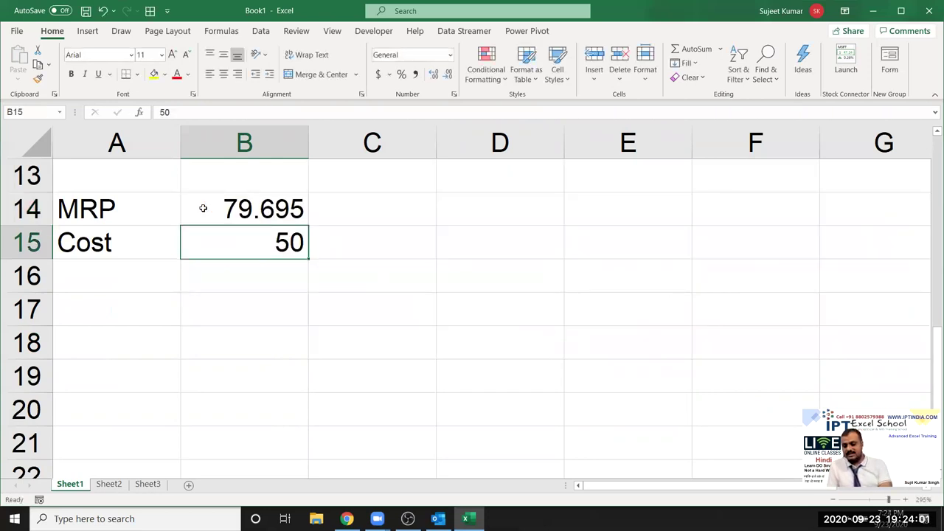
pyautogui.click(203, 208)
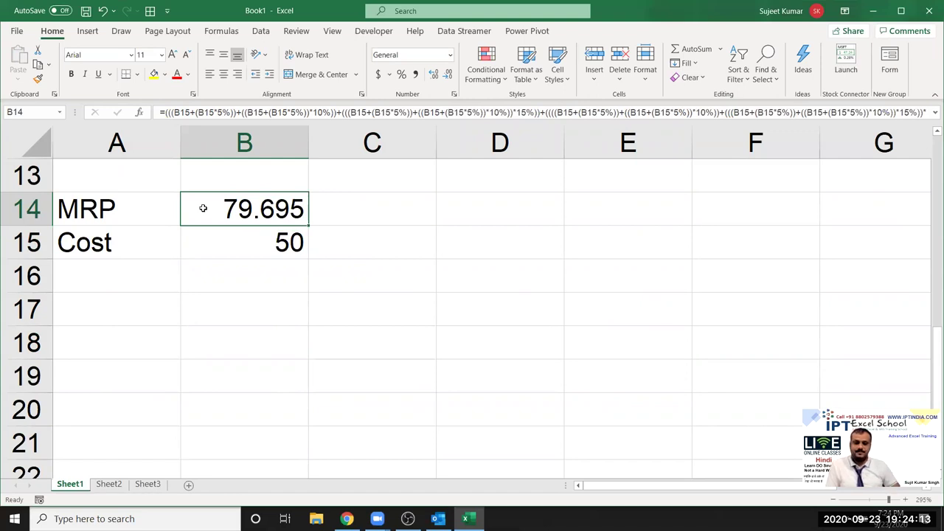
pyautogui.scroll(4, 203, 208)
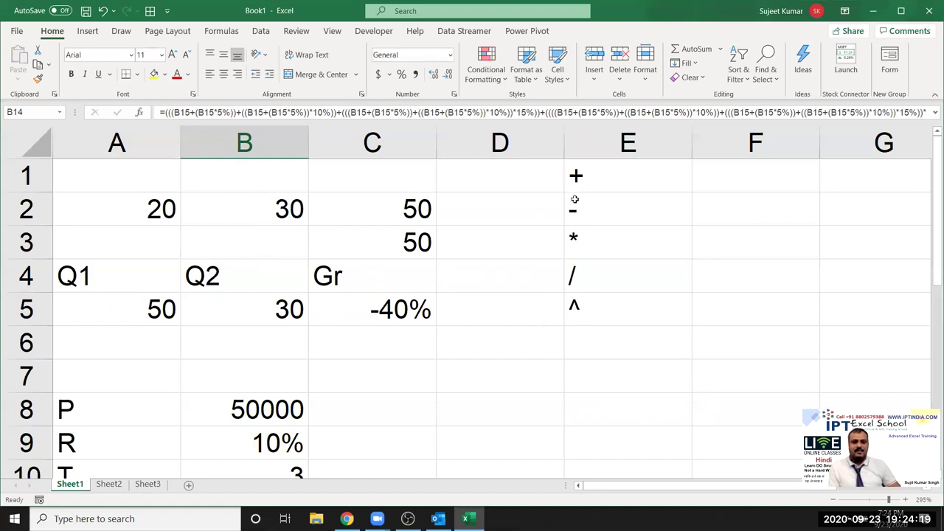
pyautogui.moveTo(576, 178); pyautogui.dragTo(583, 298)
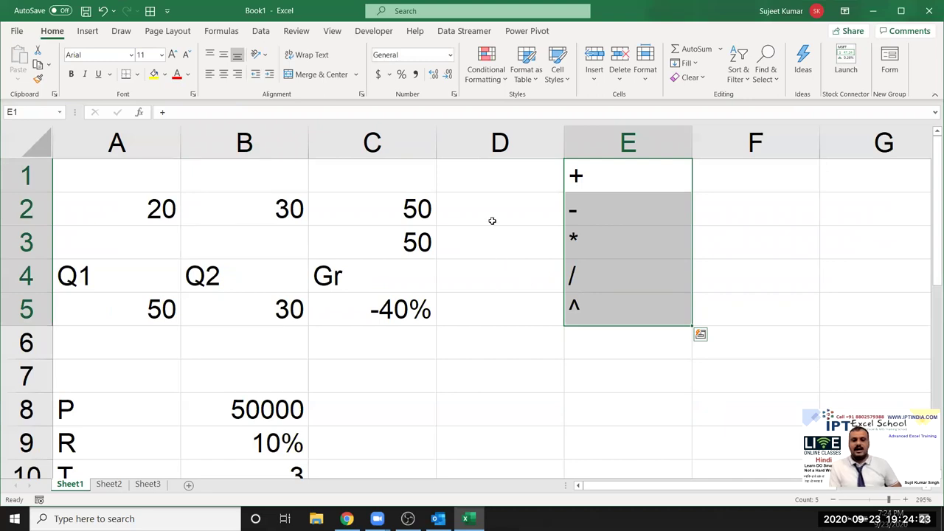
pyautogui.click(428, 312)
pyautogui.scroll(-4, 400, 311)
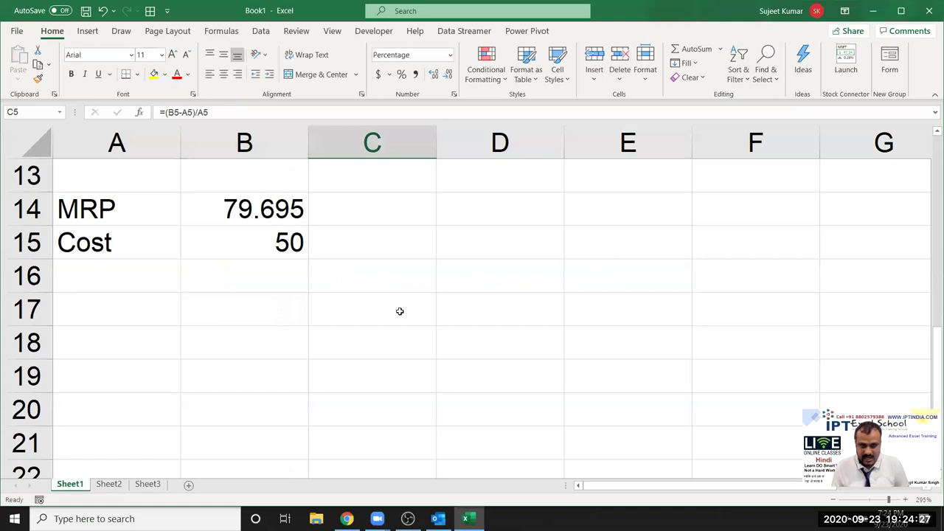
pyautogui.scroll(1, 388, 267)
pyautogui.click(380, 219)
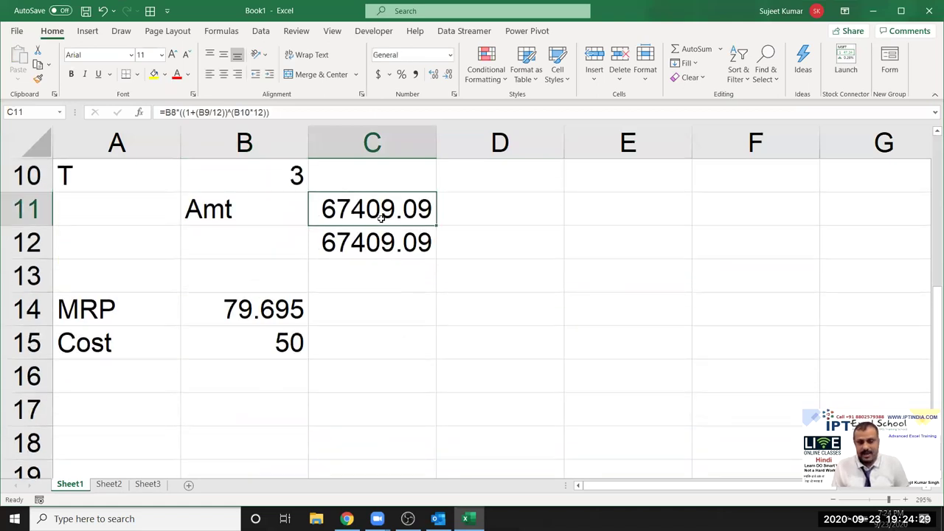
pyautogui.click(299, 340)
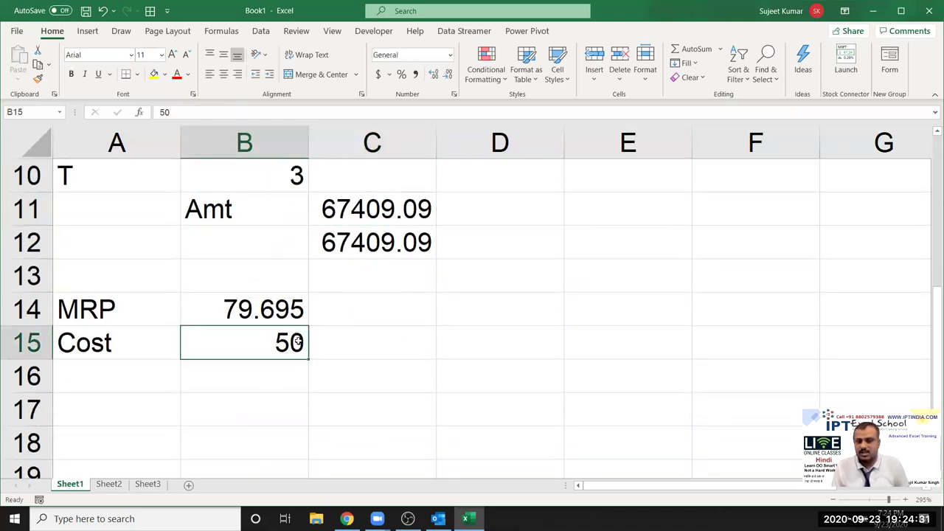
pyautogui.click(283, 314)
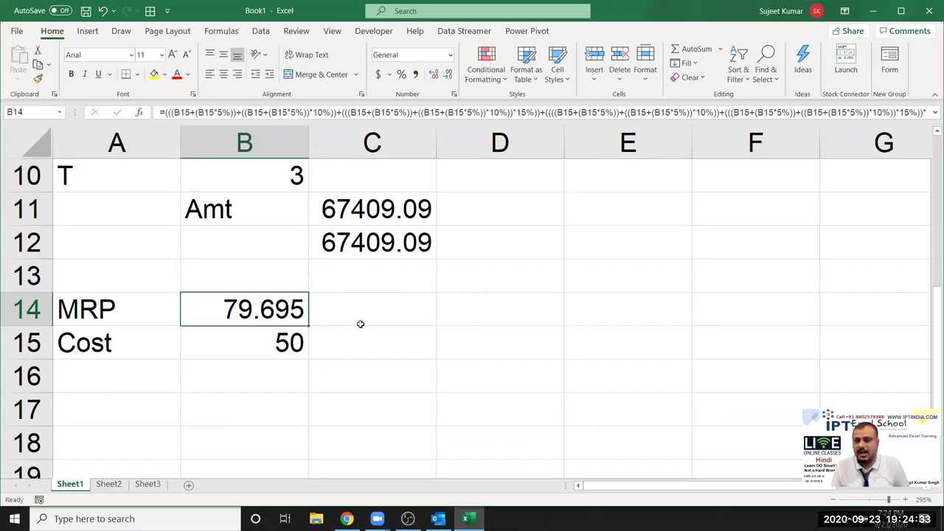
pyautogui.scroll(3, 377, 316)
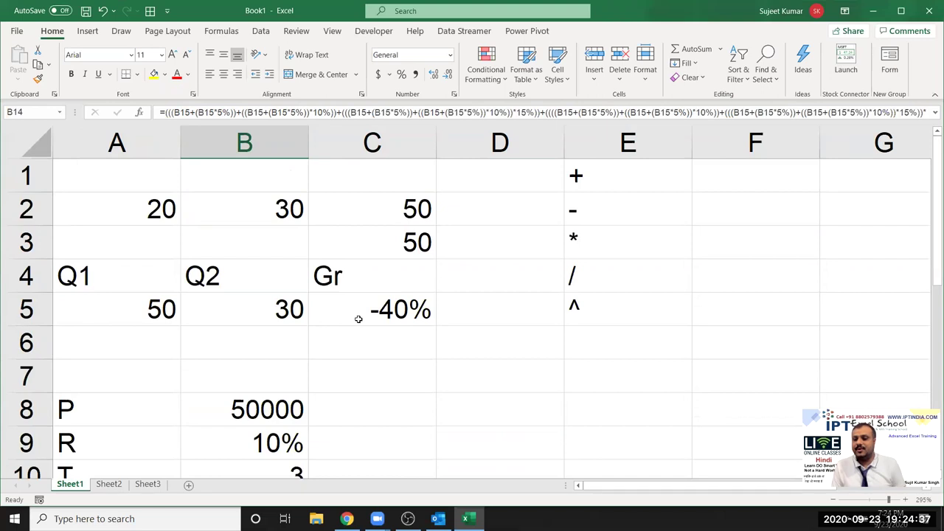
pyautogui.scroll(-2, 357, 314)
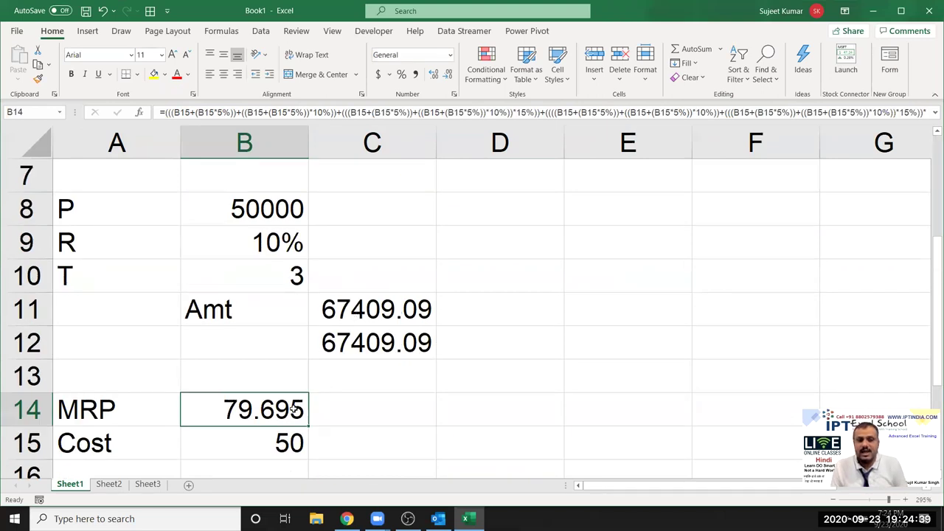
pyautogui.doubleClick(360, 321)
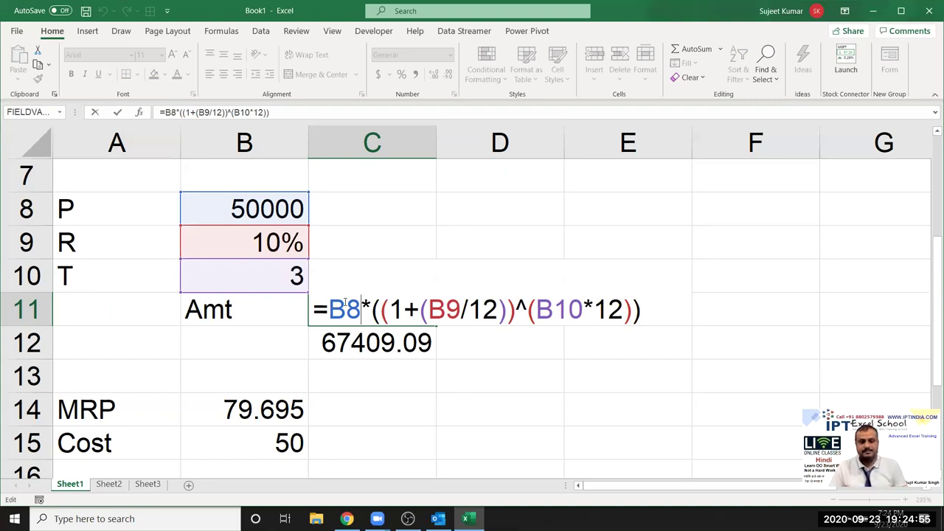
pyautogui.hotkey('ctrl', 'Return')
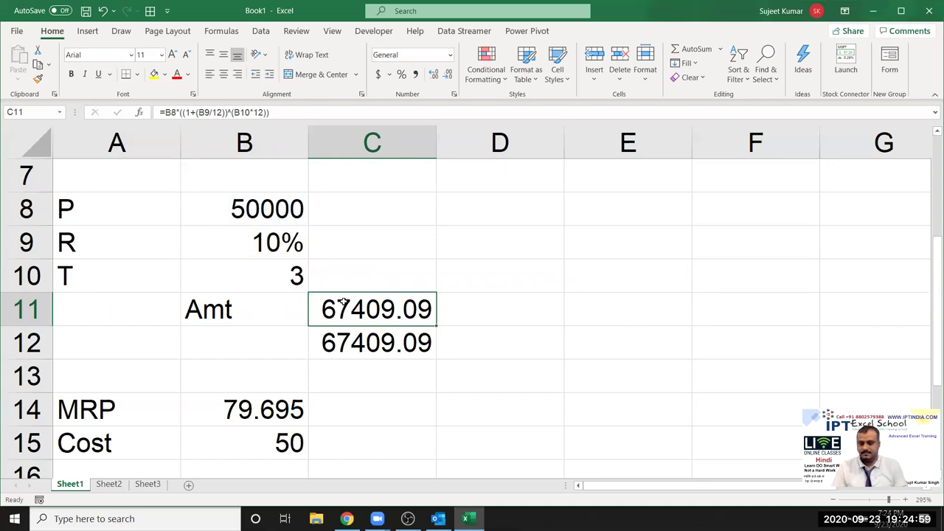
pyautogui.press('Down')
pyautogui.press('Down')
pyautogui.press('Down')
pyautogui.press('Down')
pyautogui.press('Left')
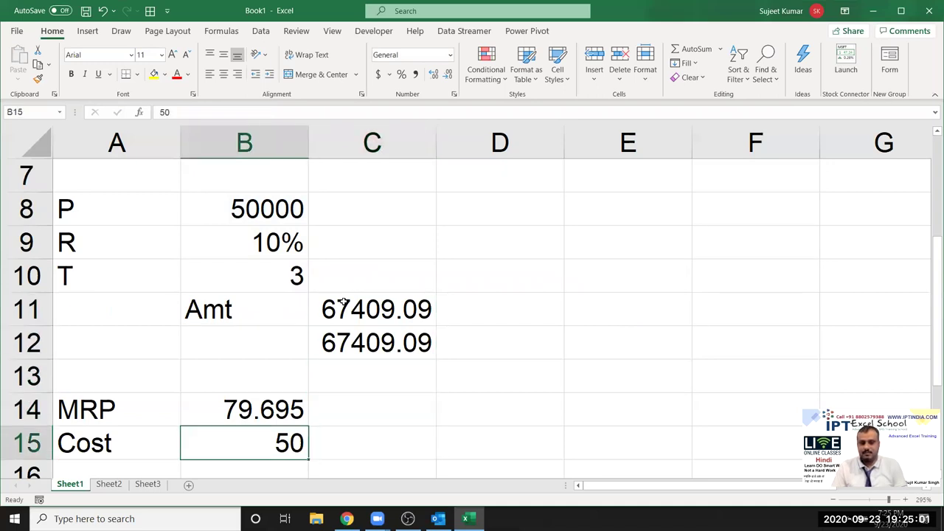
pyautogui.press('Up')
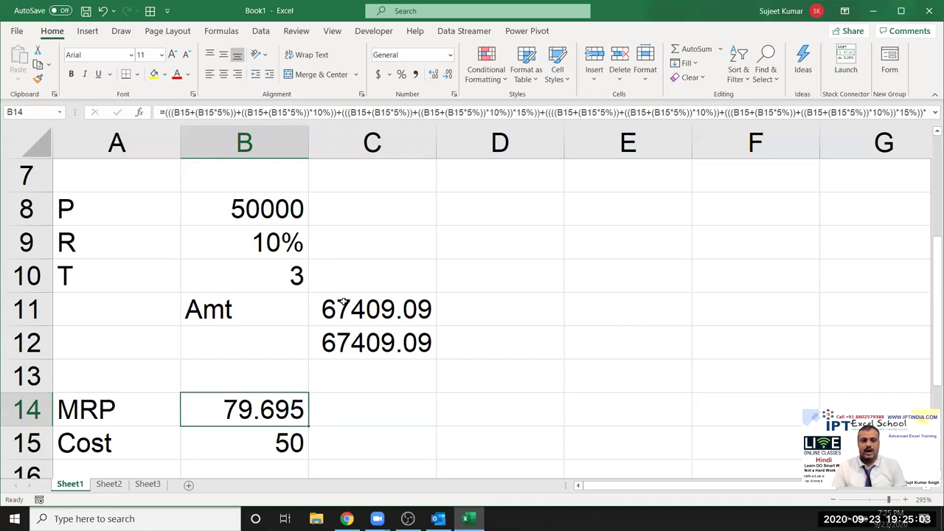
pyautogui.press('Up')
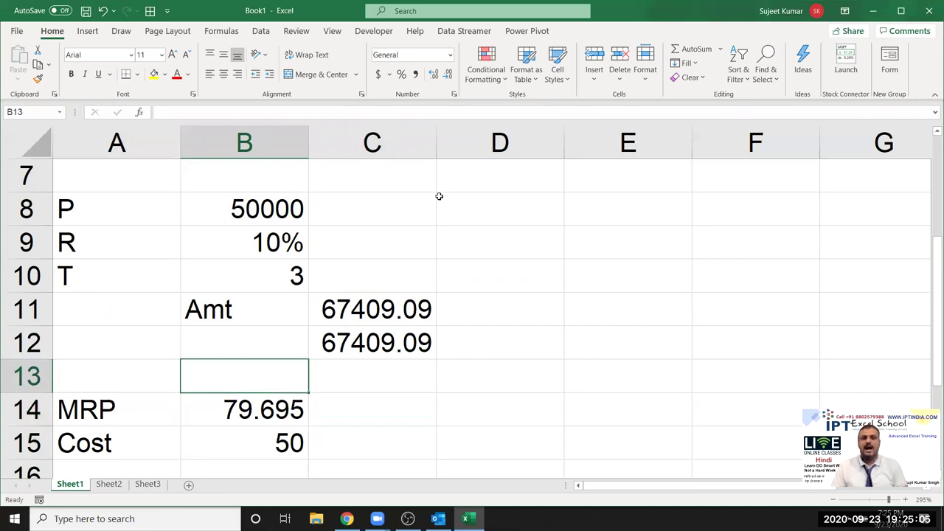